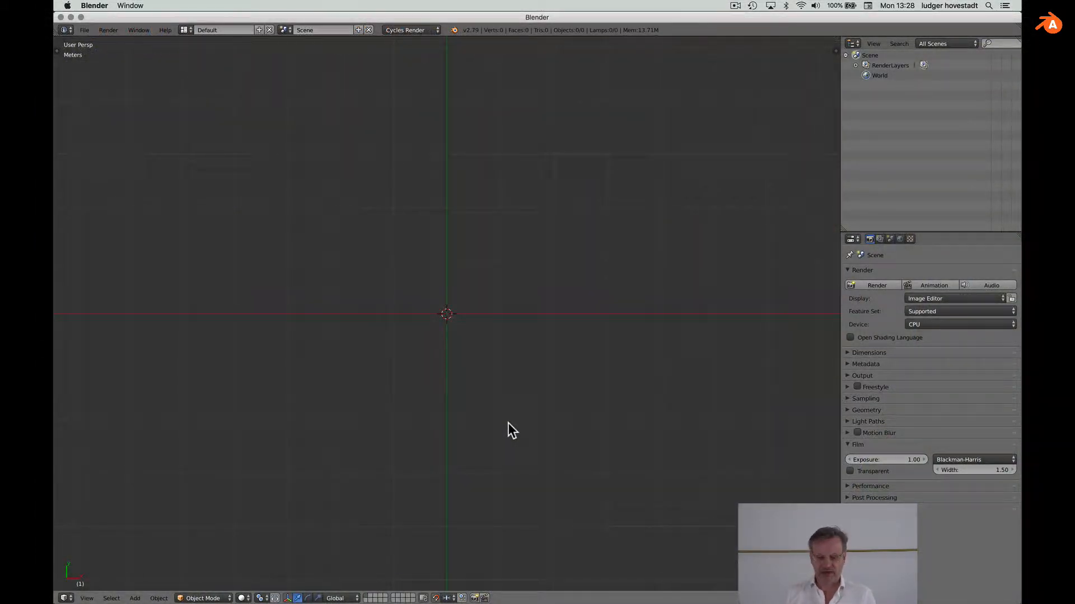
# Step: Bring up the Add menu (Shift+A) in the empty 3D viewport
pyautogui.hotkey('shift', 'a')
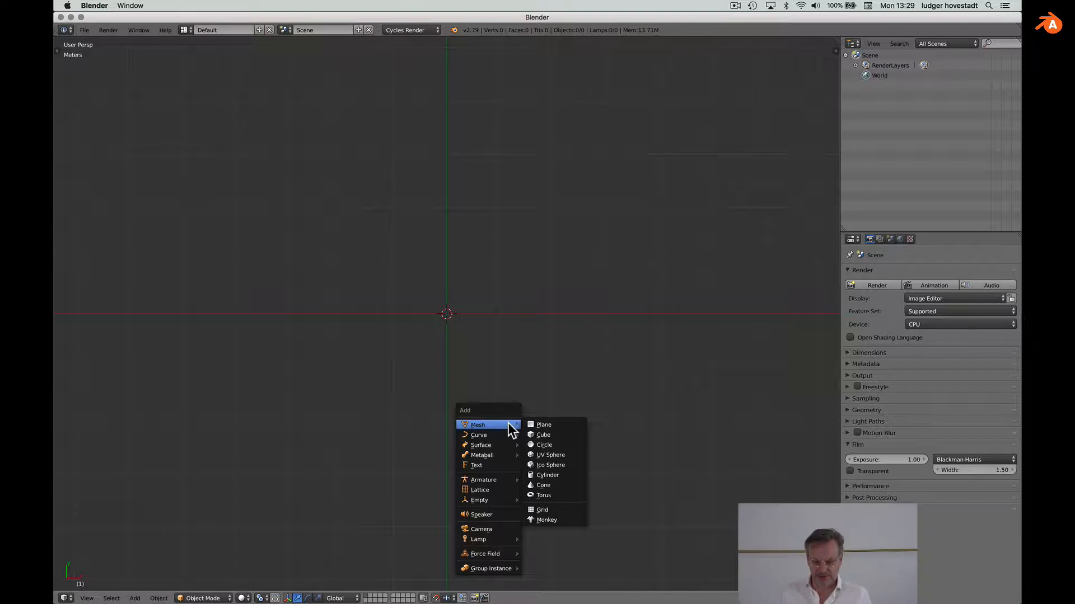
# Step: Add a mesh plane and scale it up three times
pyautogui.click(534, 424)
pyautogui.scroll(-5, 536, 395)
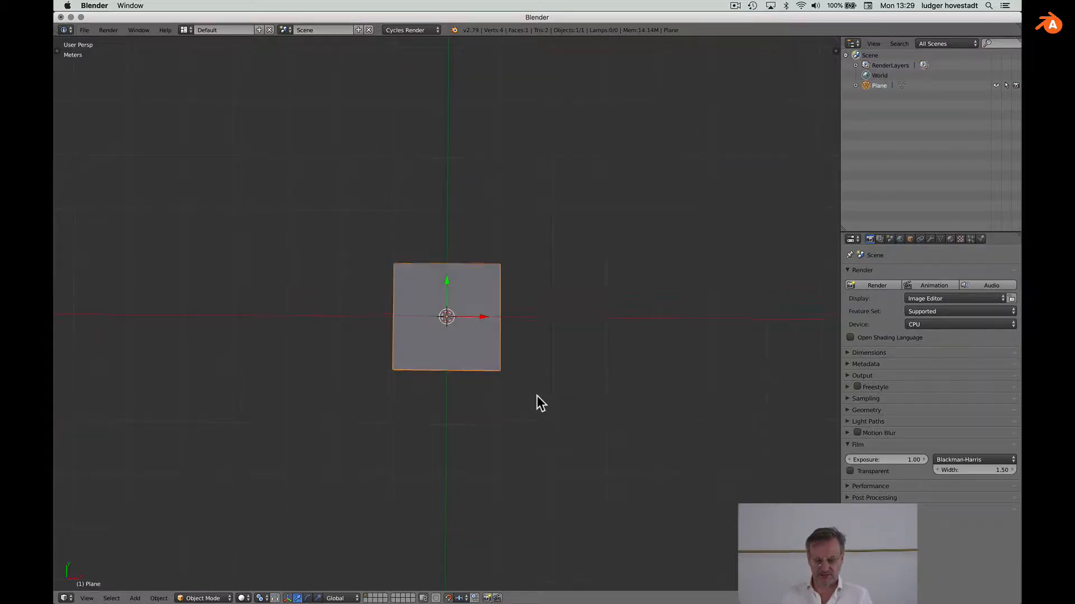
pyautogui.hscroll(4, 536, 395)
pyautogui.press('s')
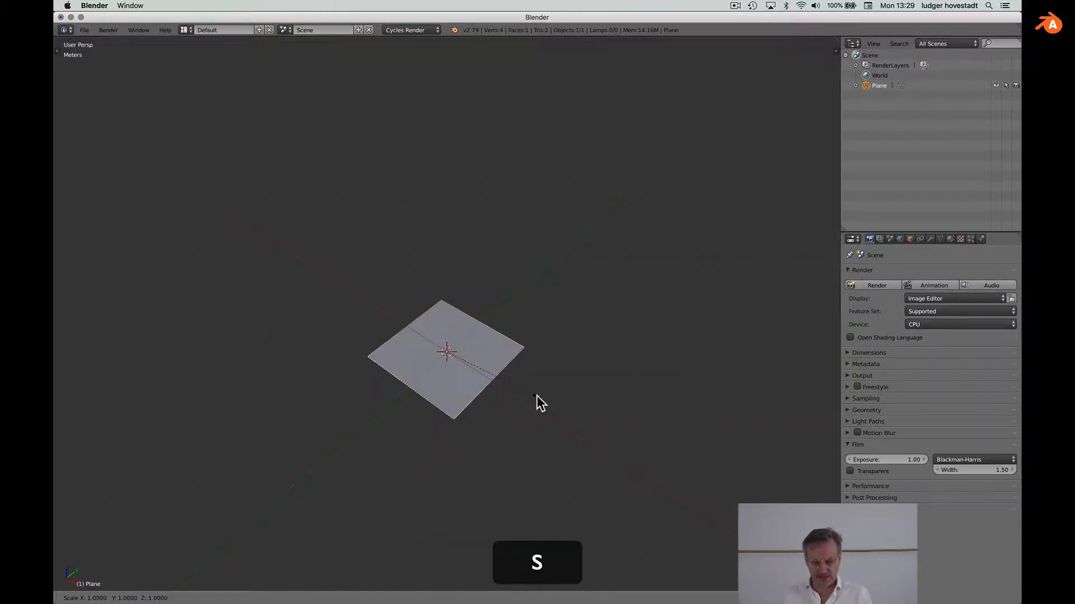
pyautogui.press('3')
pyautogui.press('Return')
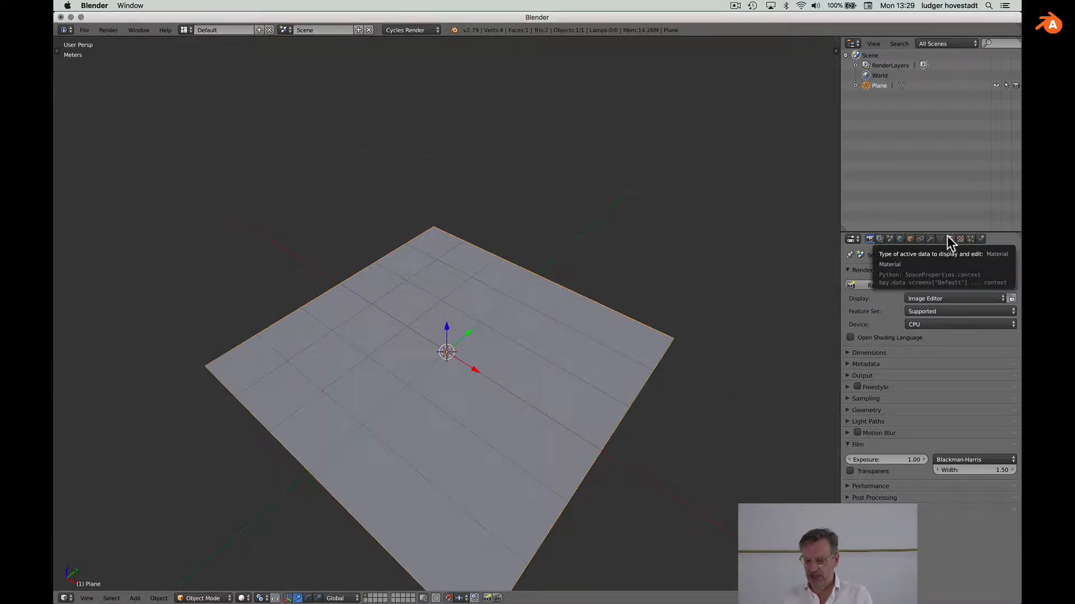
# Step: Rename the plane to 'ground plane' and check its dimensions
pyautogui.doubleClick(879, 85)
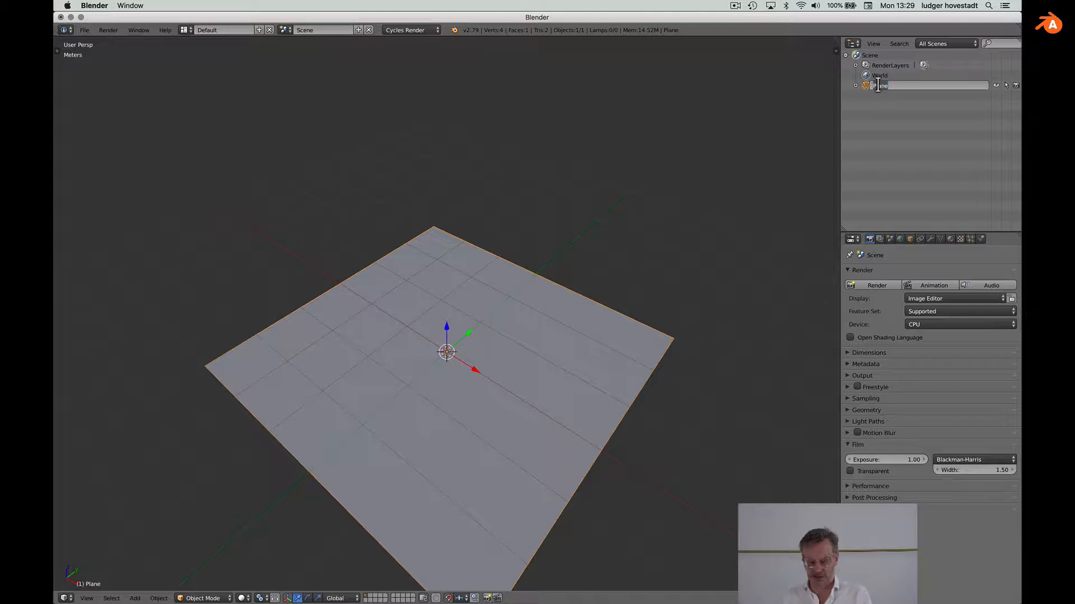
pyautogui.write('ground plane')
pyautogui.press('Return')
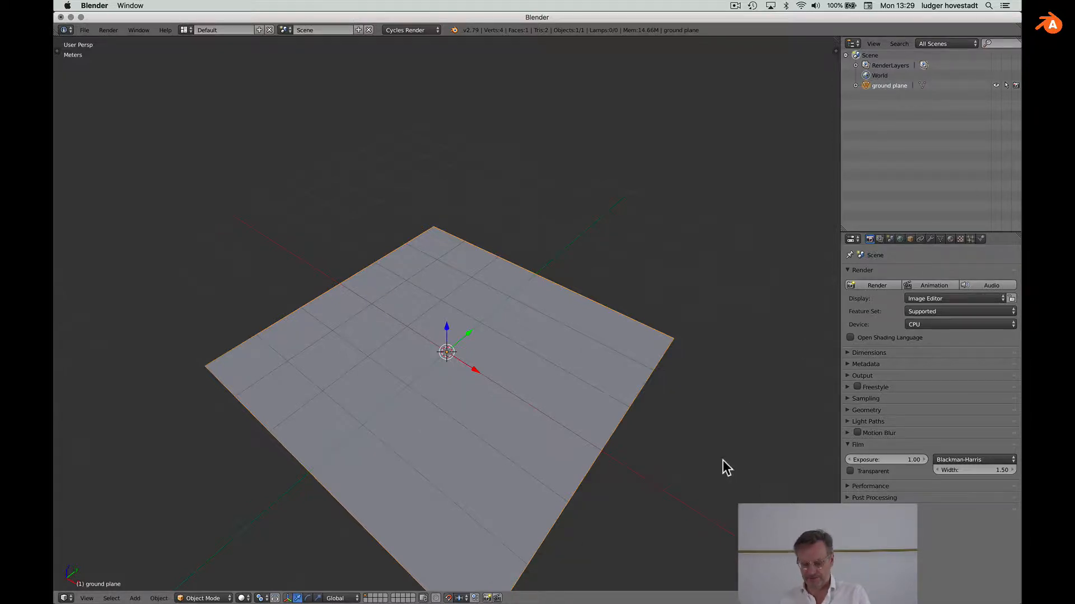
pyautogui.press('n')
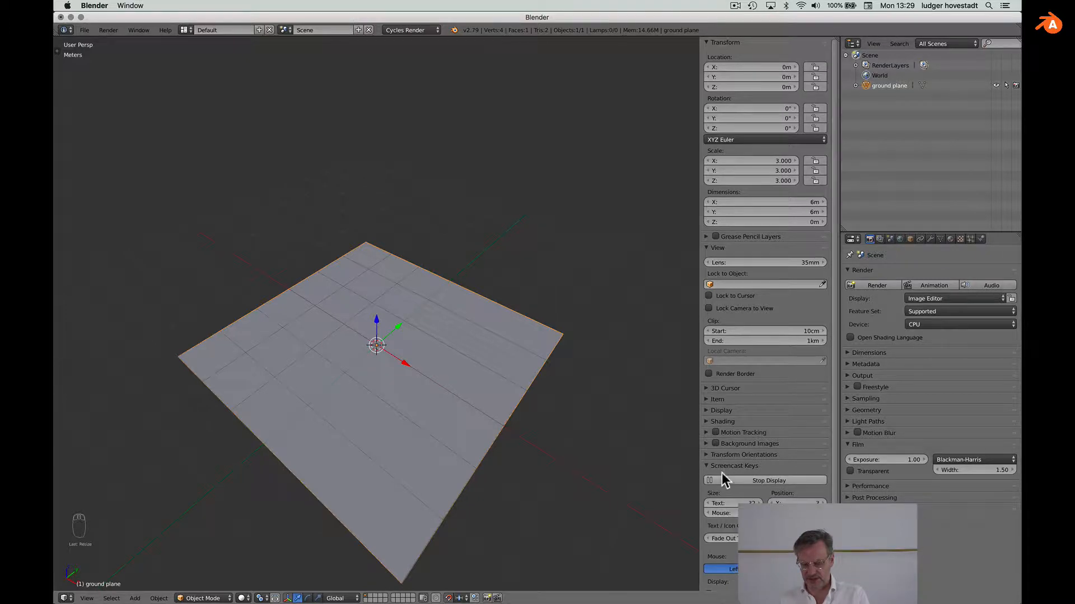
pyautogui.press('n')
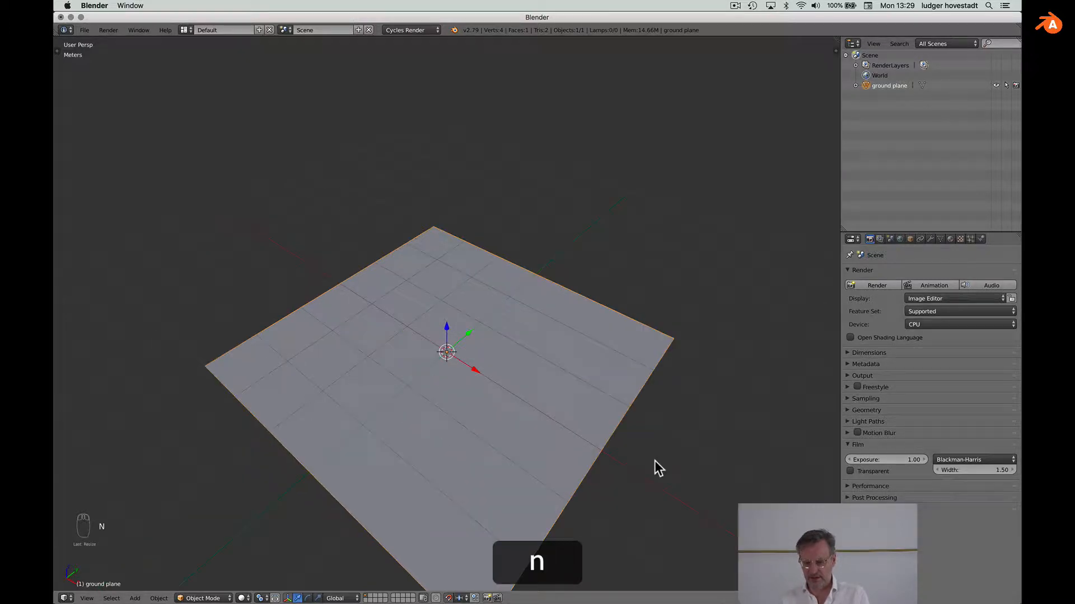
# Step: Give the plane a new Principled BSDF material named 'ground'
pyautogui.click(951, 240)
pyautogui.click(892, 309)
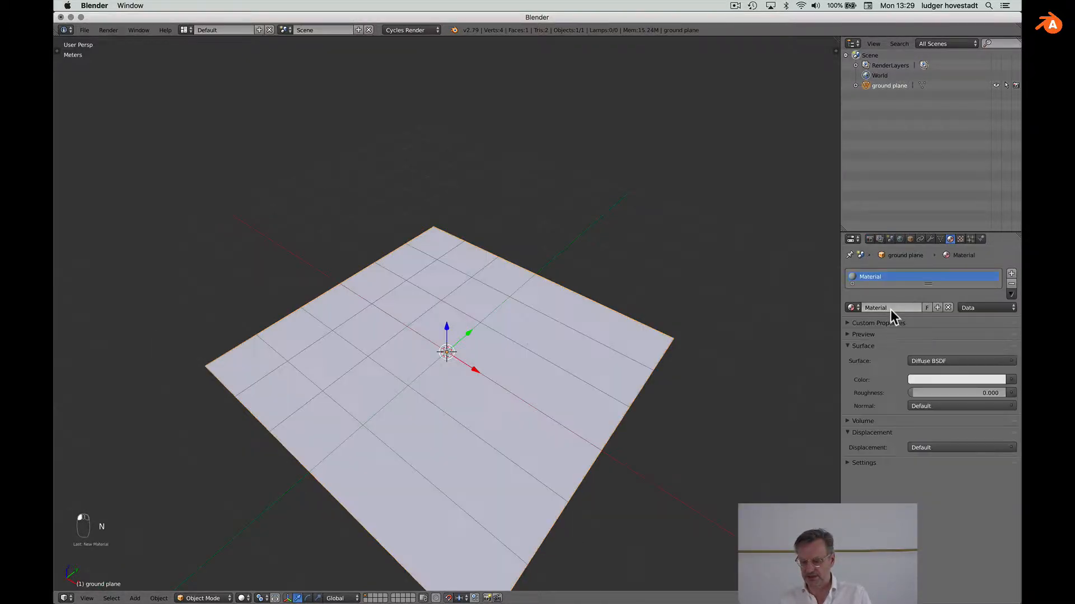
pyautogui.write('ground')
pyautogui.press('Return')
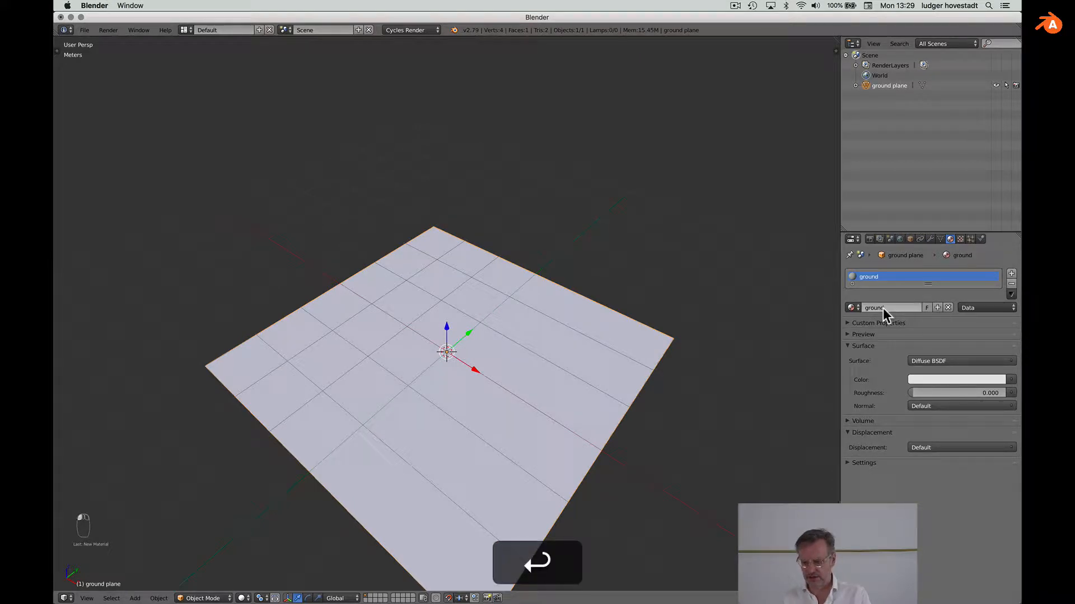
pyautogui.click(922, 360)
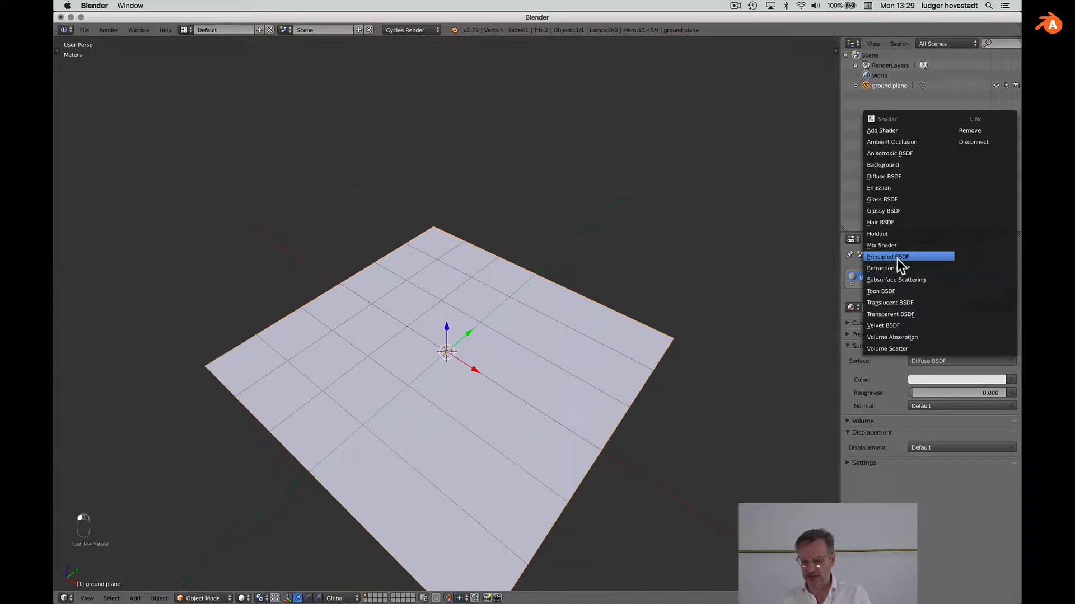
pyautogui.click(897, 258)
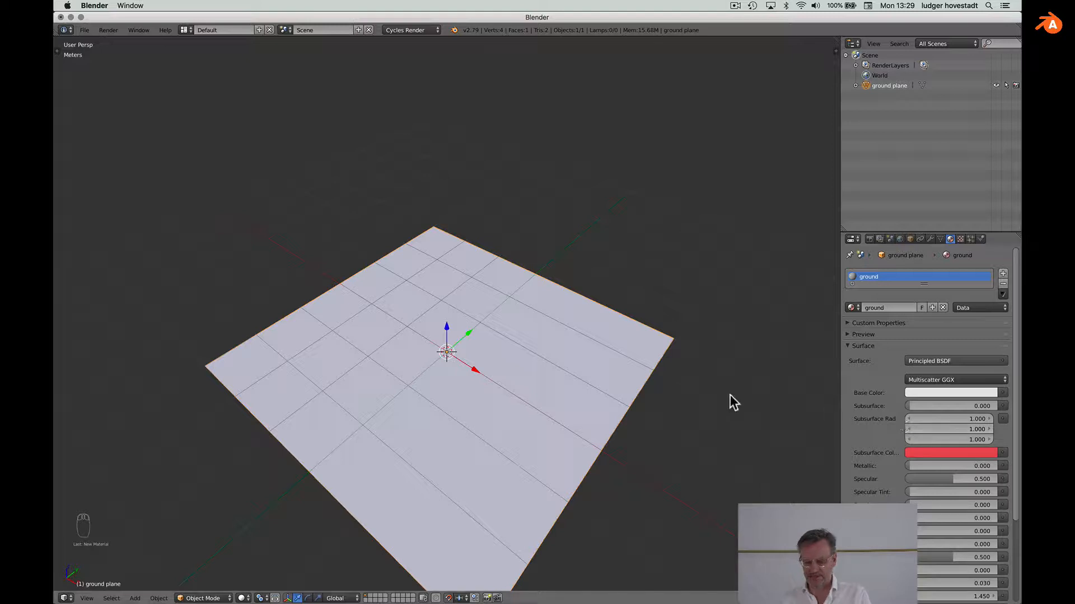
pyautogui.scroll(-5, 730, 395)
pyautogui.scroll(3, 730, 395)
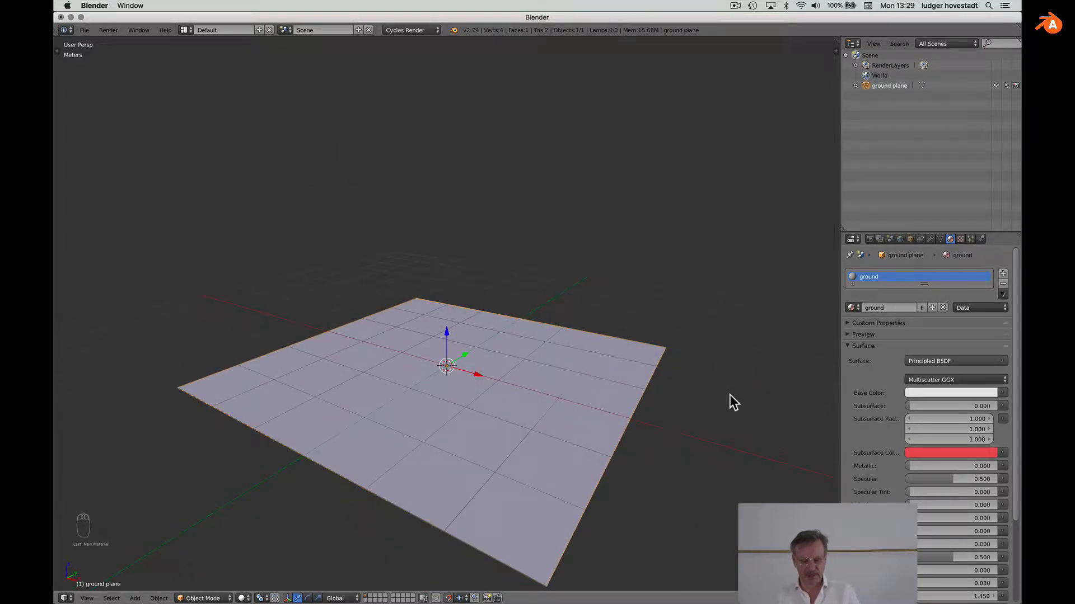
pyautogui.hotkey('shift', 'a')
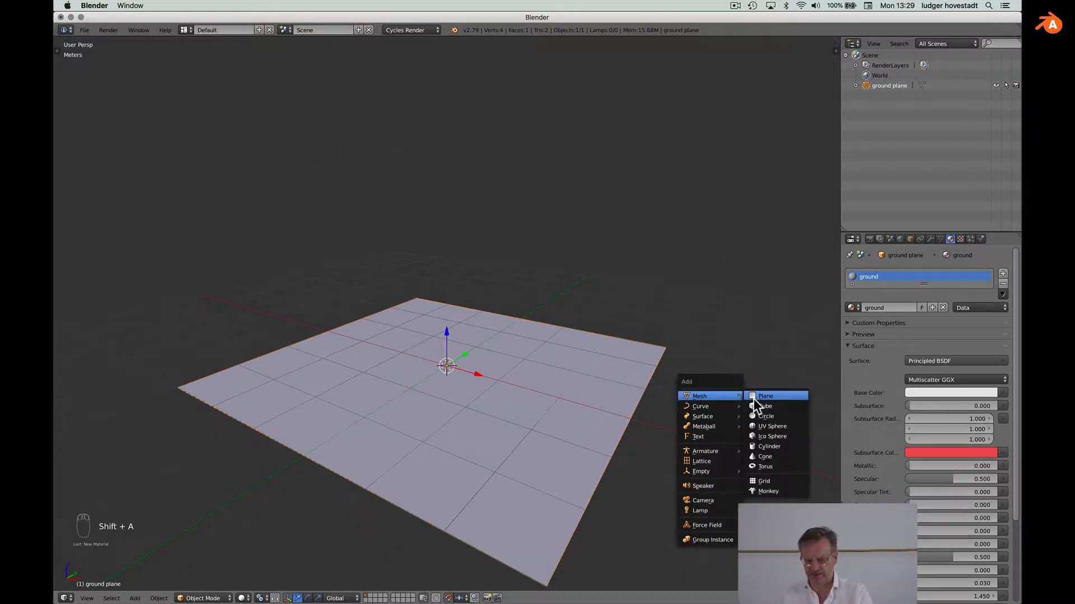
# Step: Add a second plane named 'concrete wall' with a new material called 'concrete'
pyautogui.click(754, 398)
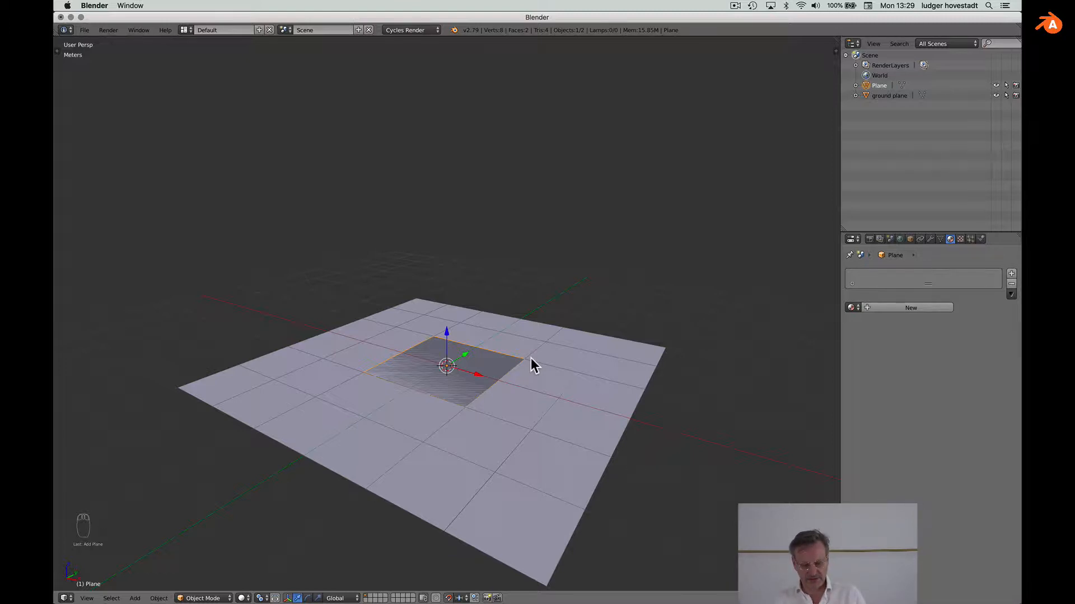
pyautogui.doubleClick(878, 85)
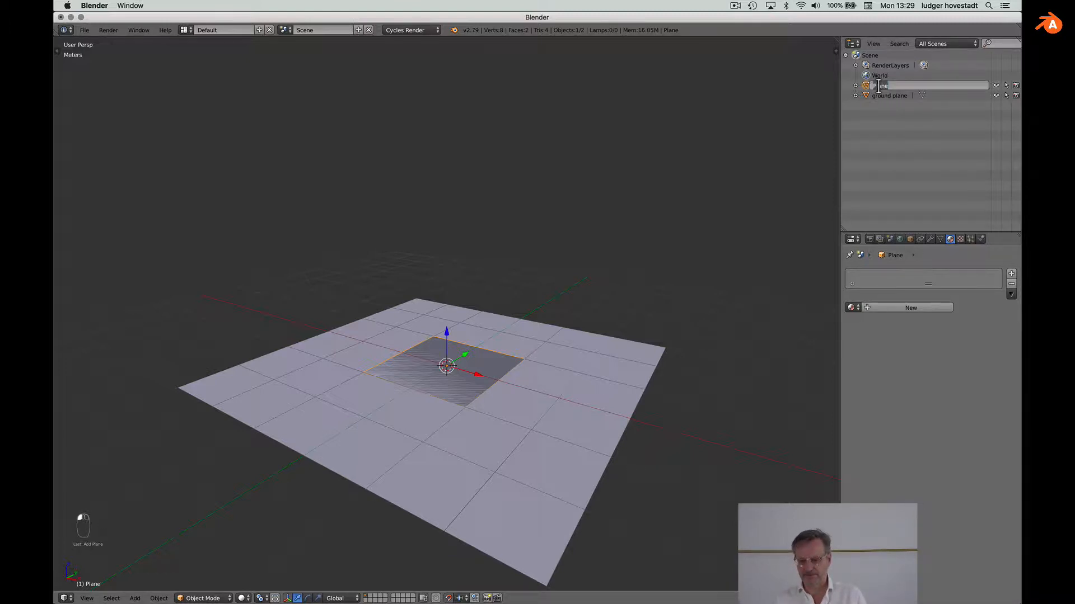
pyautogui.write('concret')
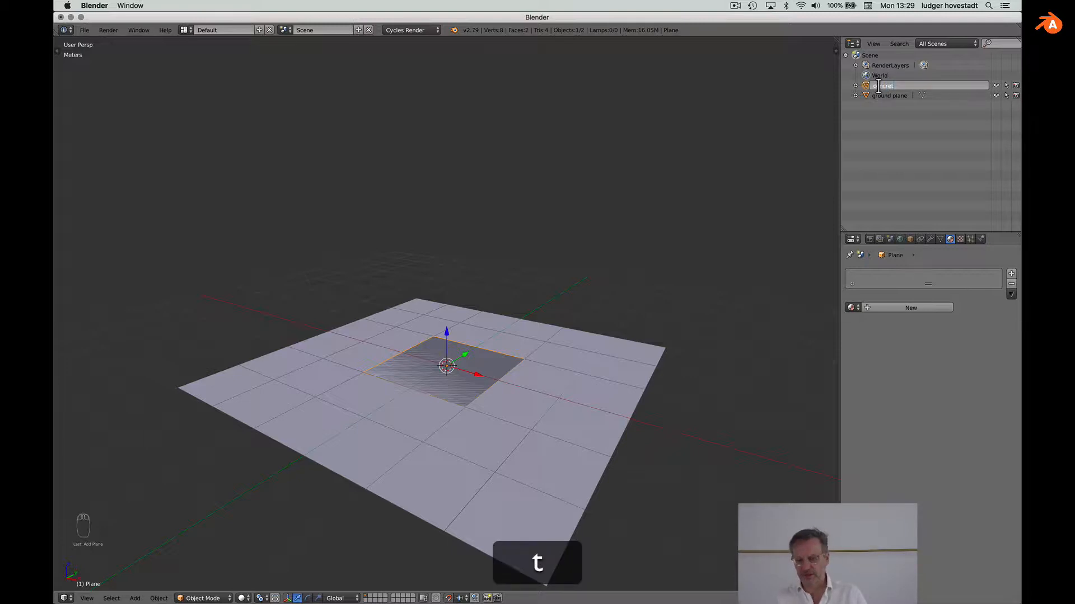
pyautogui.press('BackSpace')
pyautogui.write('ete wall')
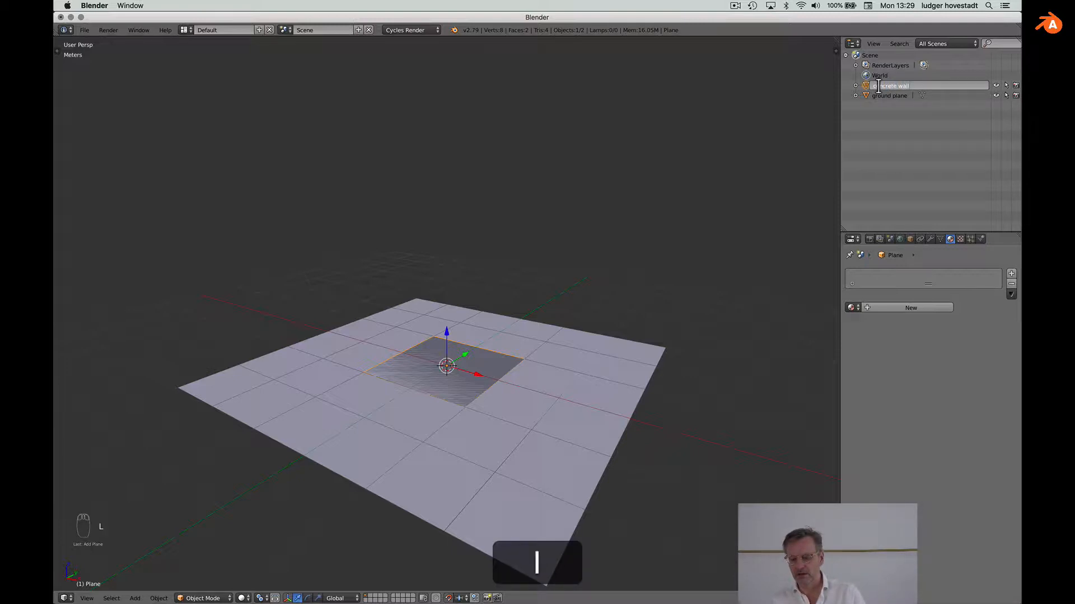
pyautogui.press('Return')
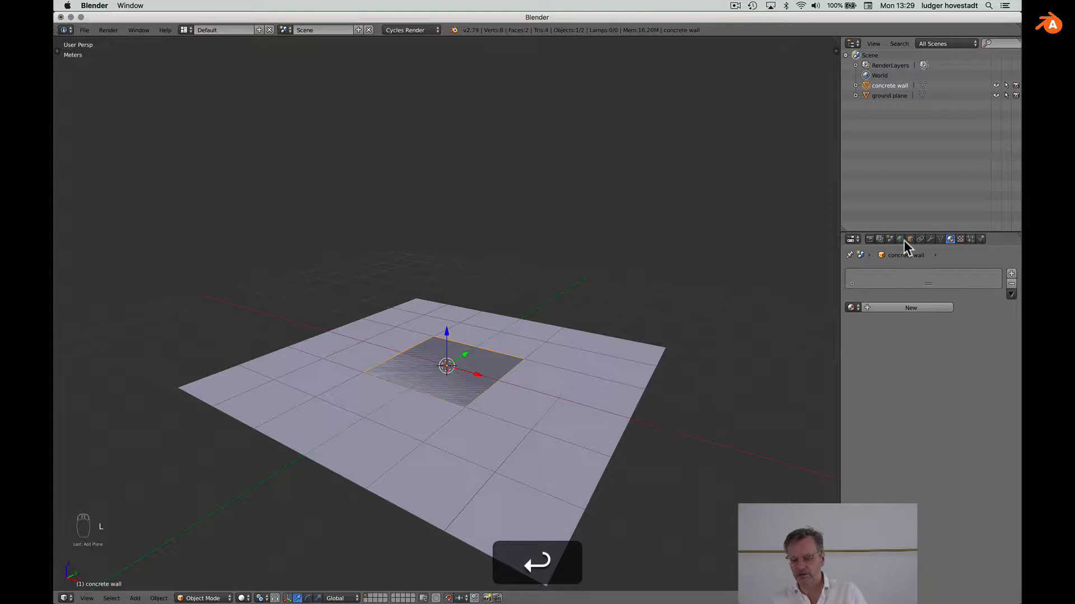
pyautogui.click(892, 308)
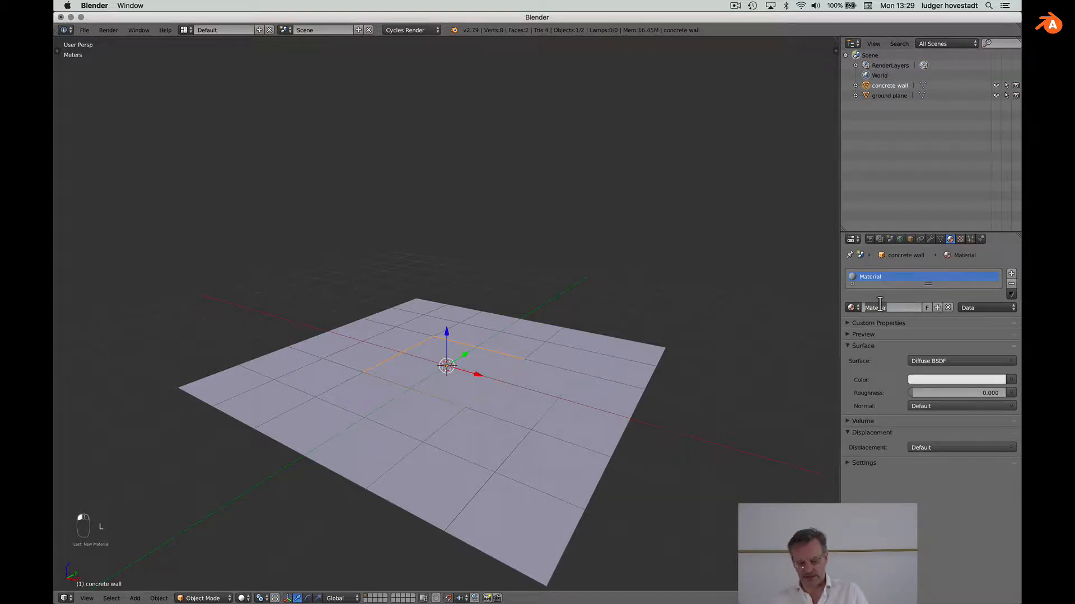
pyautogui.doubleClick(881, 308)
pyautogui.write('concrete')
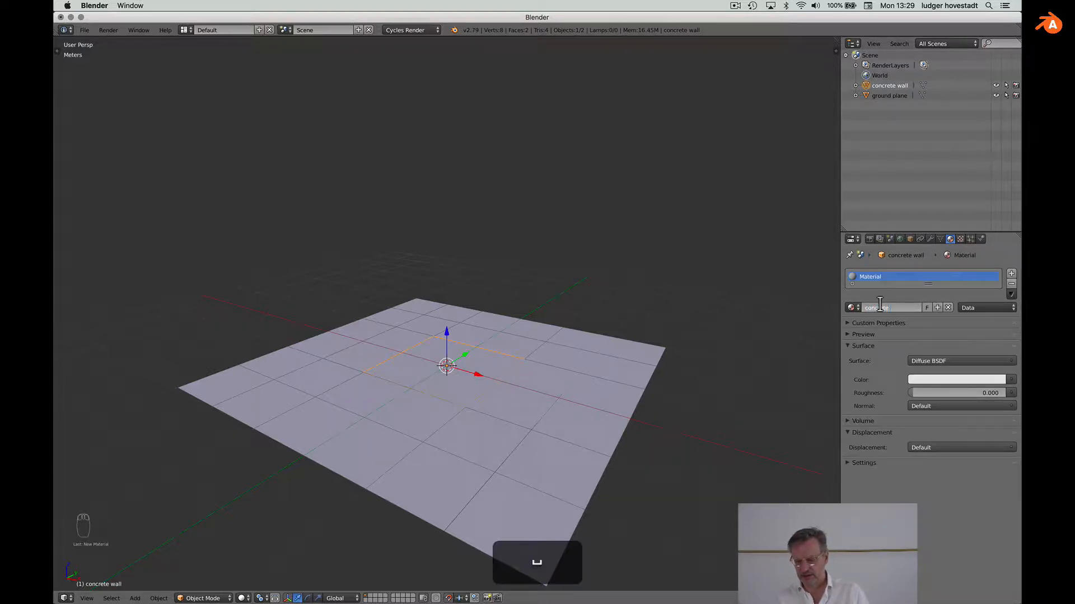
pyautogui.press('Return')
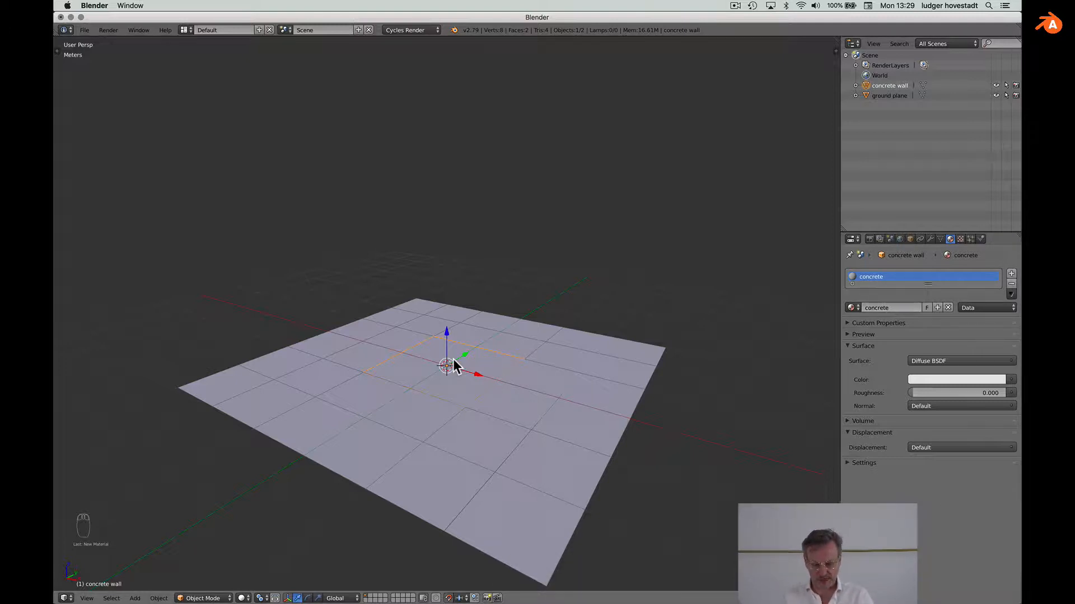
# Step: Stand the wall upright with a 90° Y rotation and raise it above the ground
pyautogui.press('r')
pyautogui.press('y')
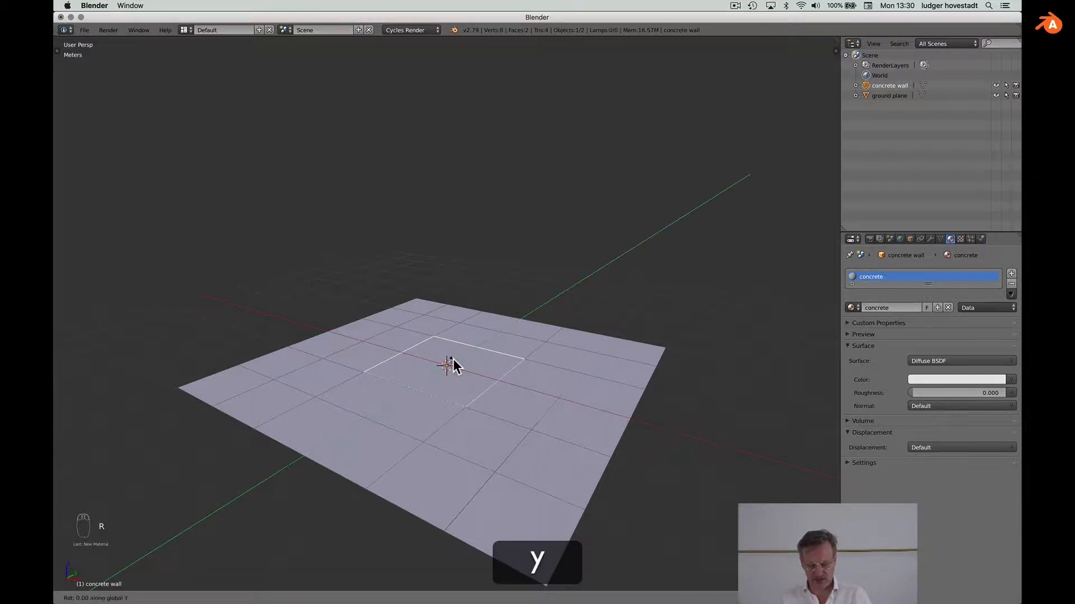
pyautogui.press('9')
pyautogui.press('0')
pyautogui.press('Return')
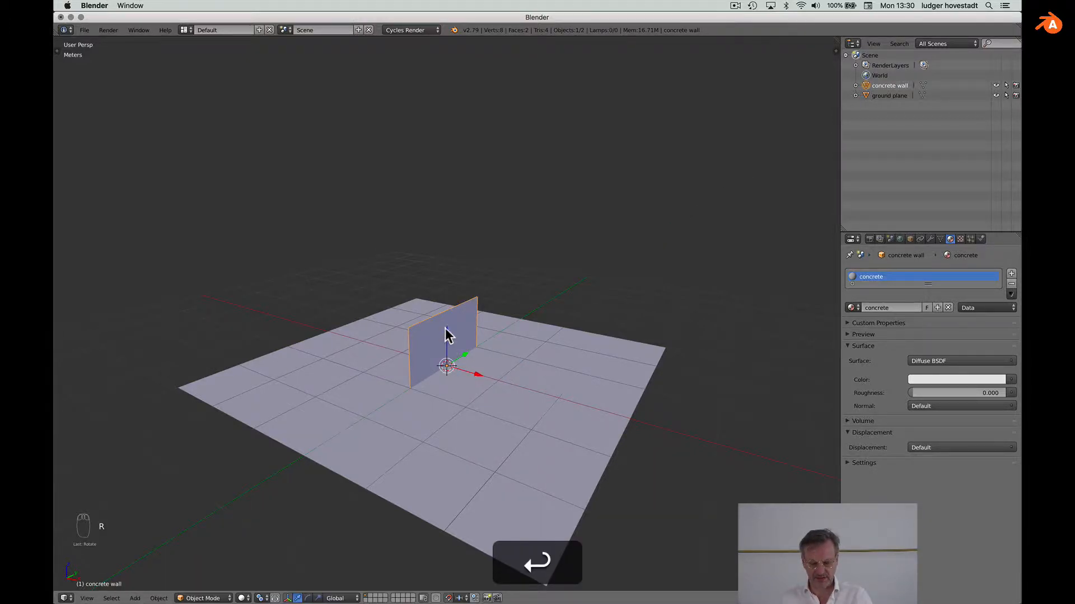
pyautogui.moveTo(446, 331); pyautogui.dragTo(448, 290)
pyautogui.hscroll(10, 446, 313)
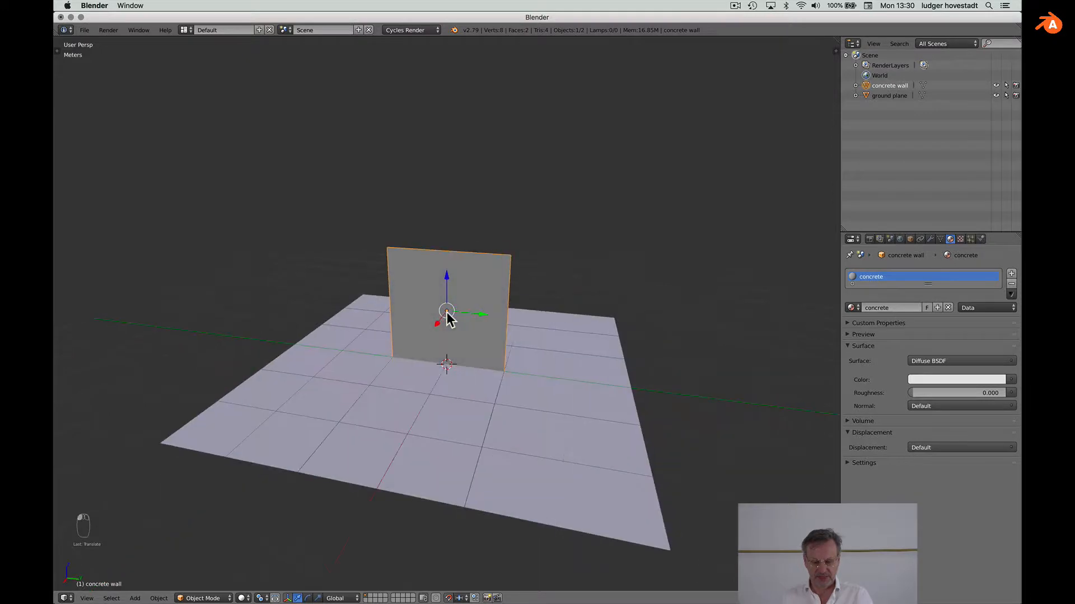
pyautogui.hscroll(-5, 446, 314)
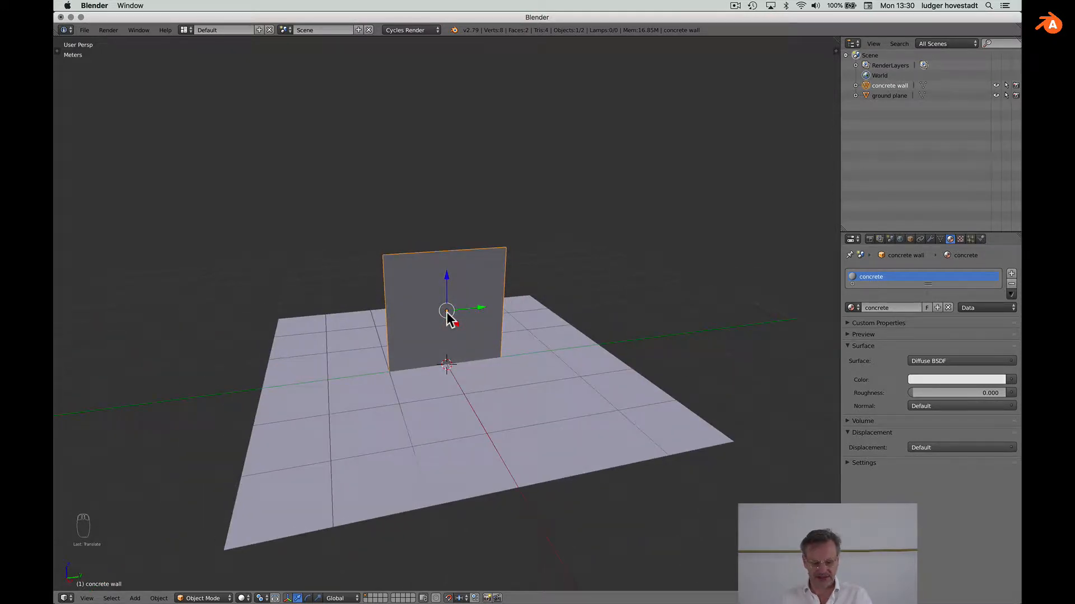
pyautogui.press('Tab')
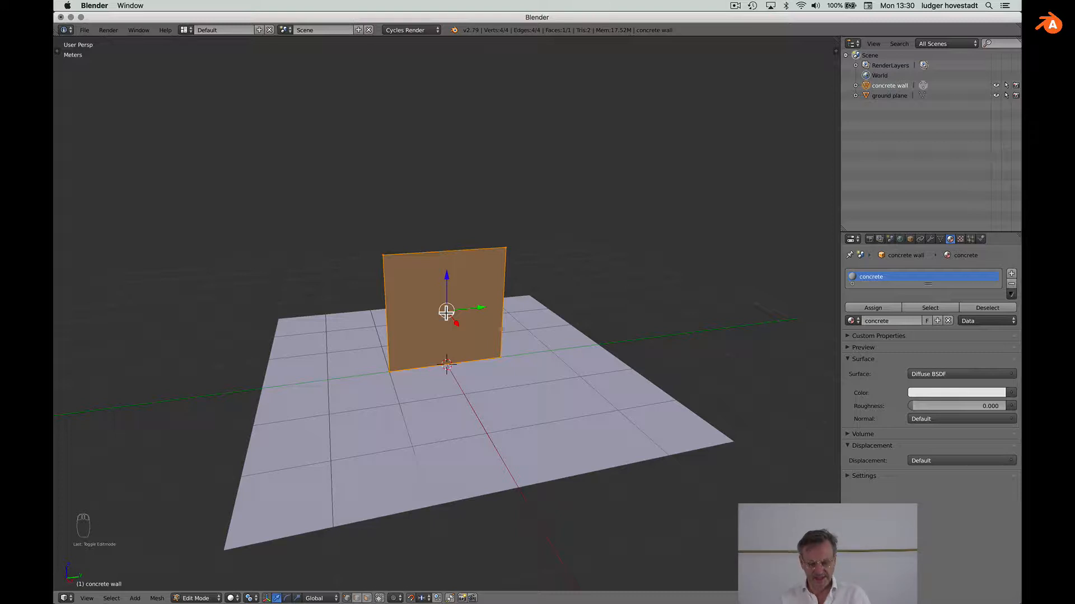
# Step: Stretch the wall face to double width along the Y axis
pyautogui.press('s')
pyautogui.press('2')
pyautogui.press('y')
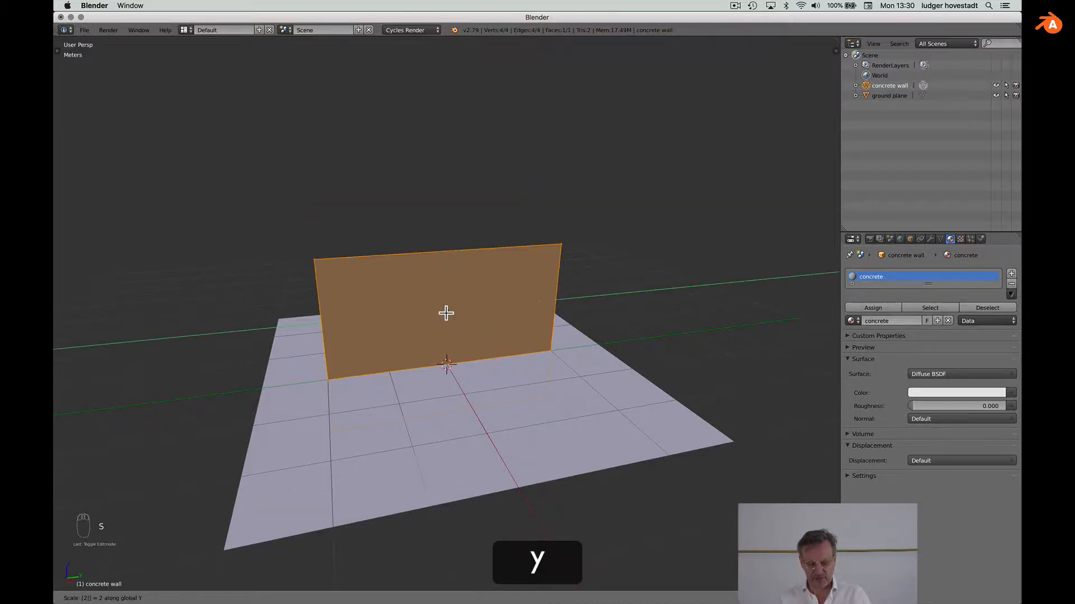
pyautogui.press('Return')
pyautogui.hscroll(-6, 446, 313)
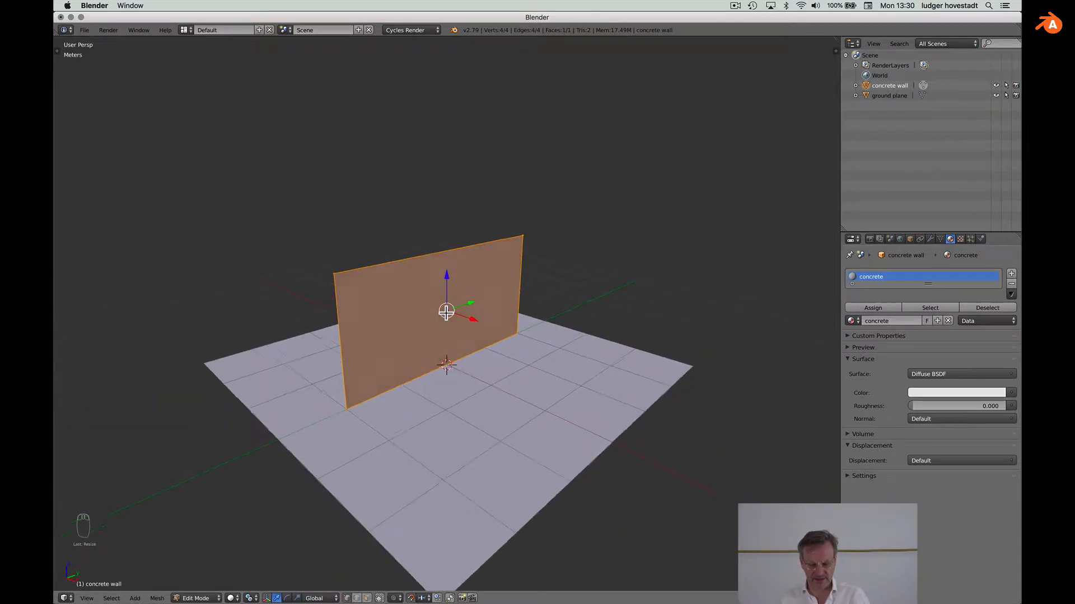
pyautogui.scroll(5, 446, 313)
pyautogui.scroll(-4, 446, 313)
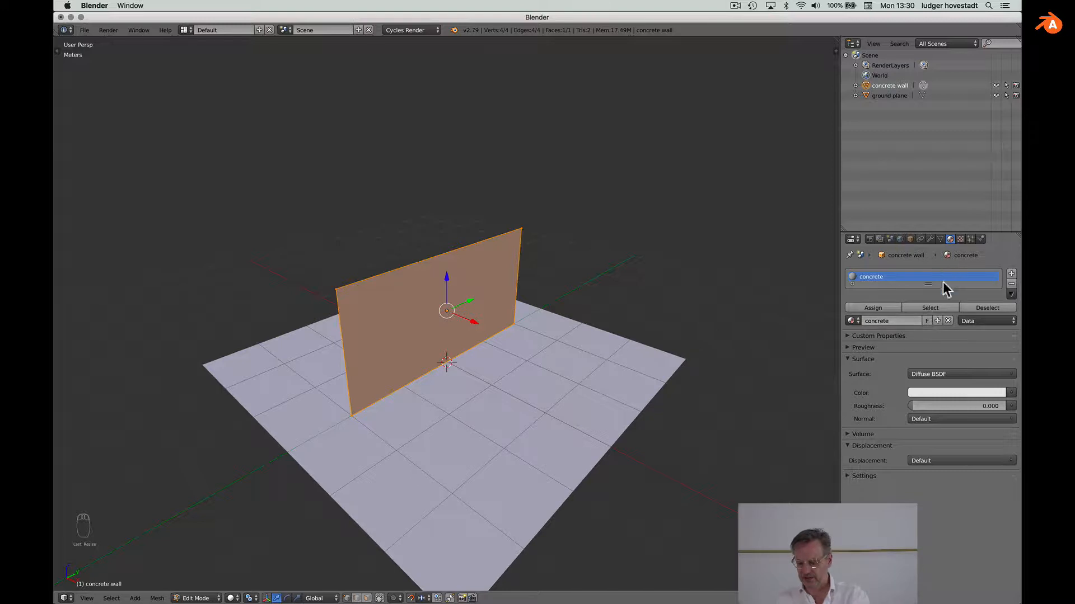
# Step: Enlarge the material slot list and switch back to Object Mode
pyautogui.moveTo(930, 285); pyautogui.dragTo(931, 326)
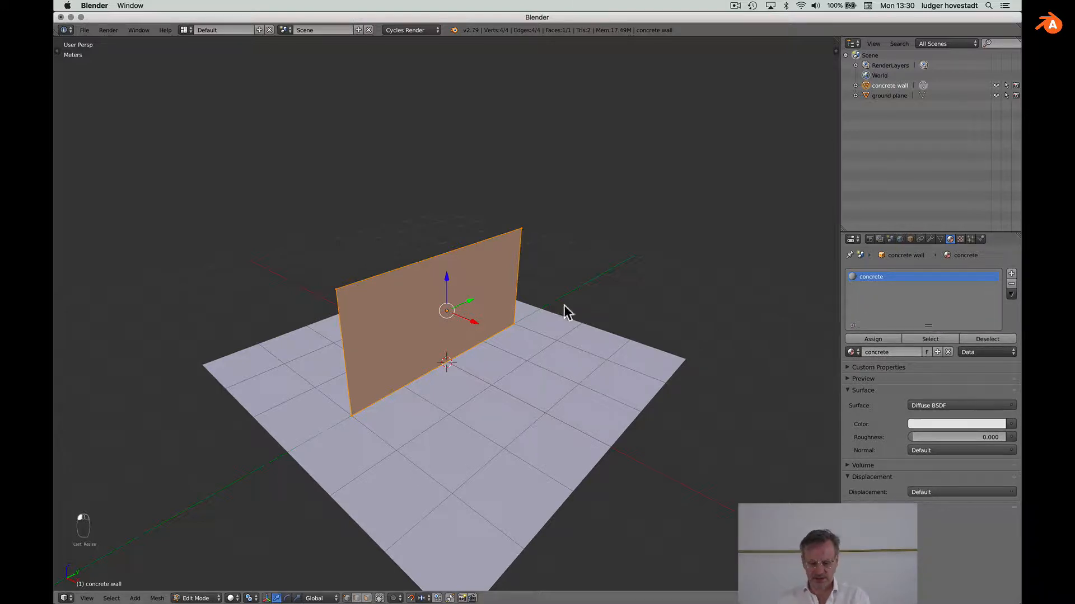
pyautogui.scroll(-3, 565, 305)
pyautogui.scroll(1, 564, 305)
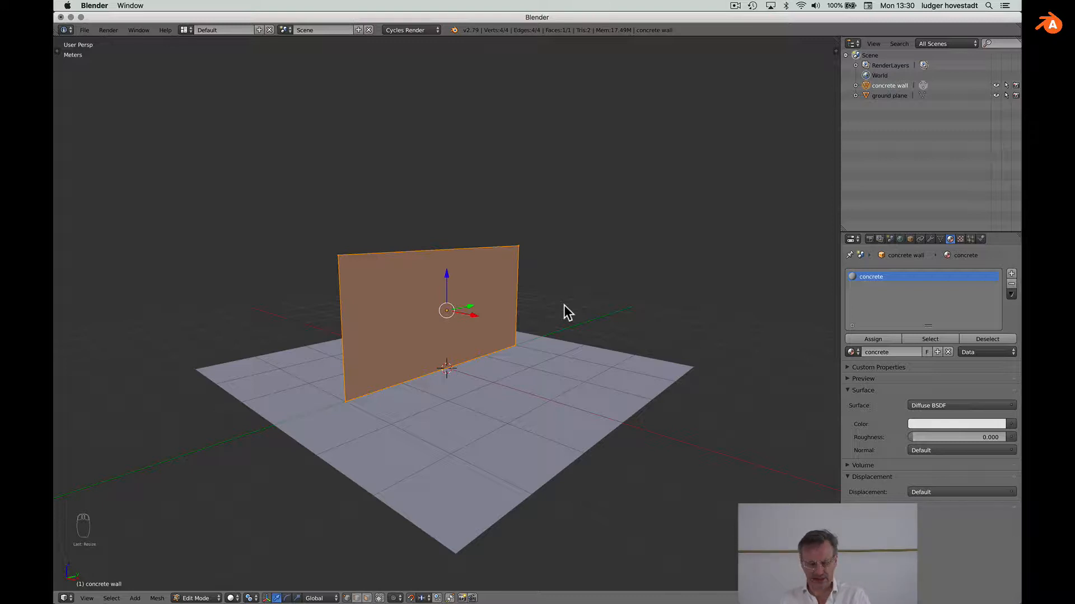
pyautogui.click(204, 598)
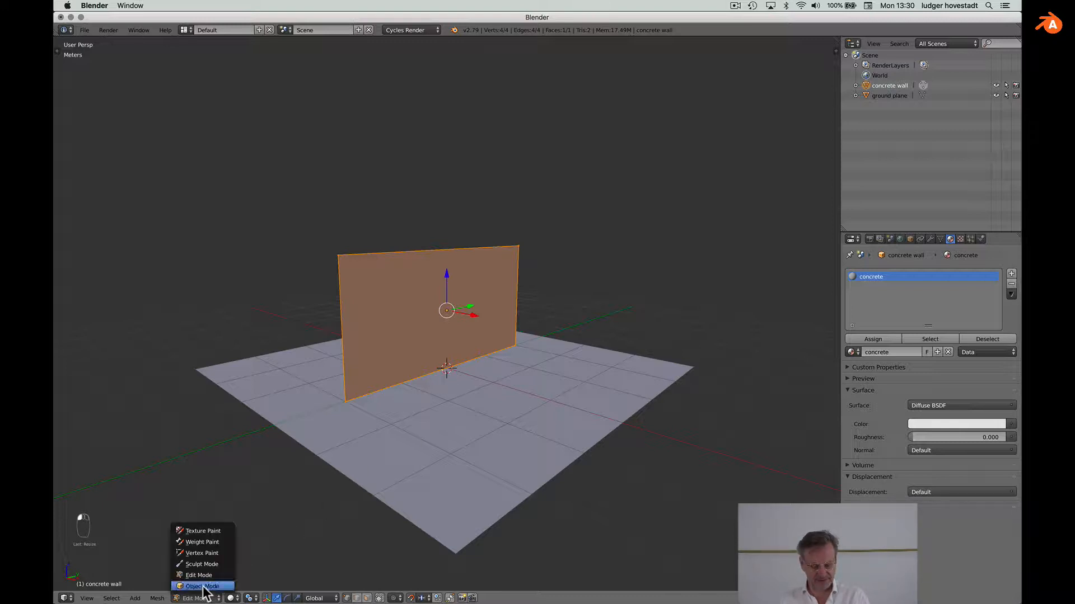
pyautogui.click(204, 586)
pyautogui.scroll(5, 375, 459)
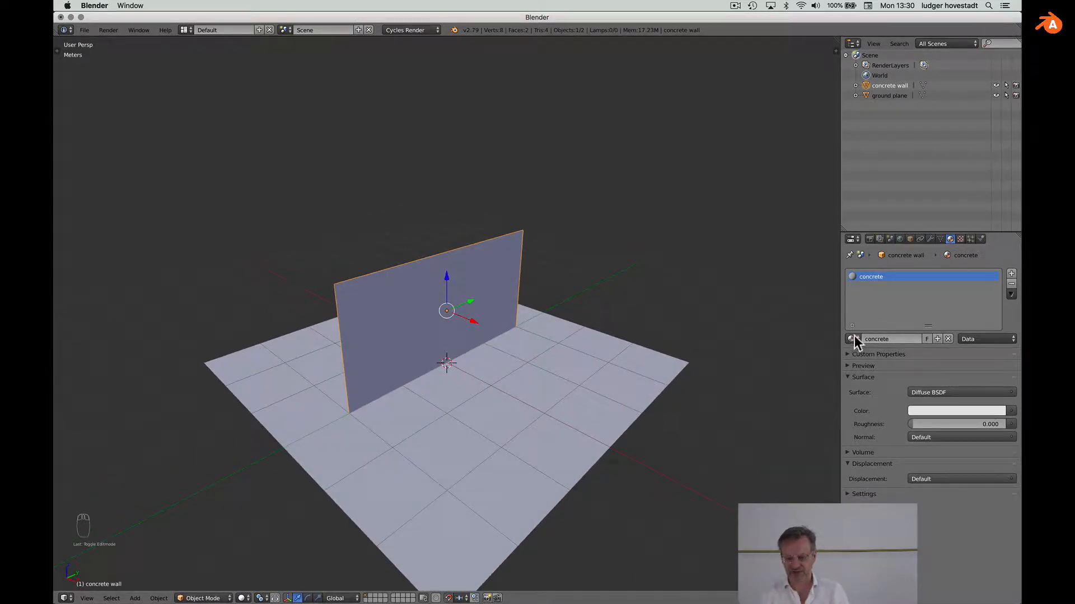
# Step: Rename the world to 'dschungle'
pyautogui.click(900, 238)
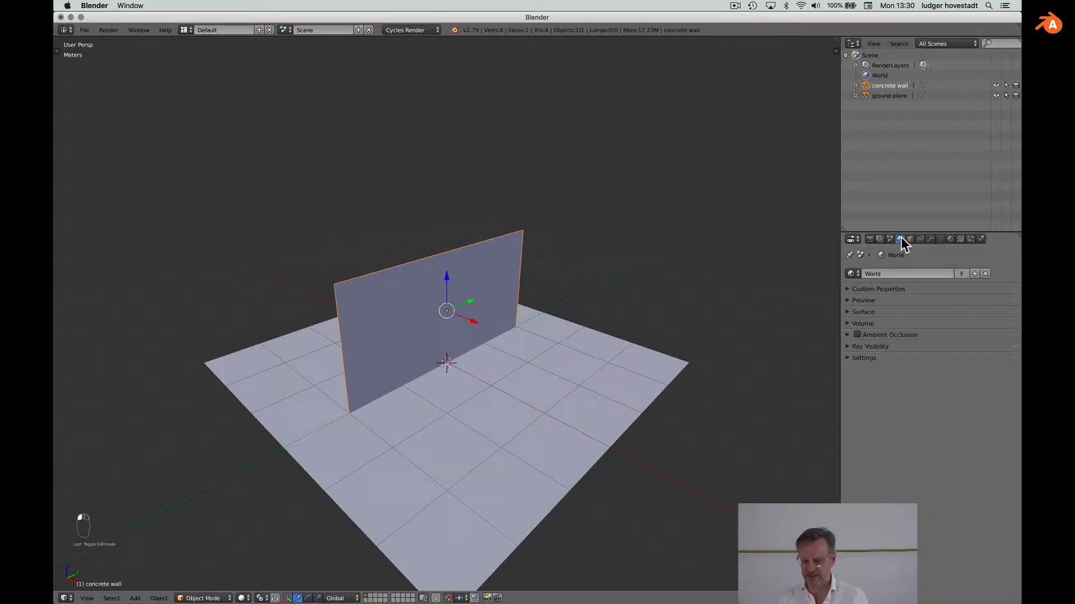
pyautogui.click(871, 274)
pyautogui.write('dschungle')
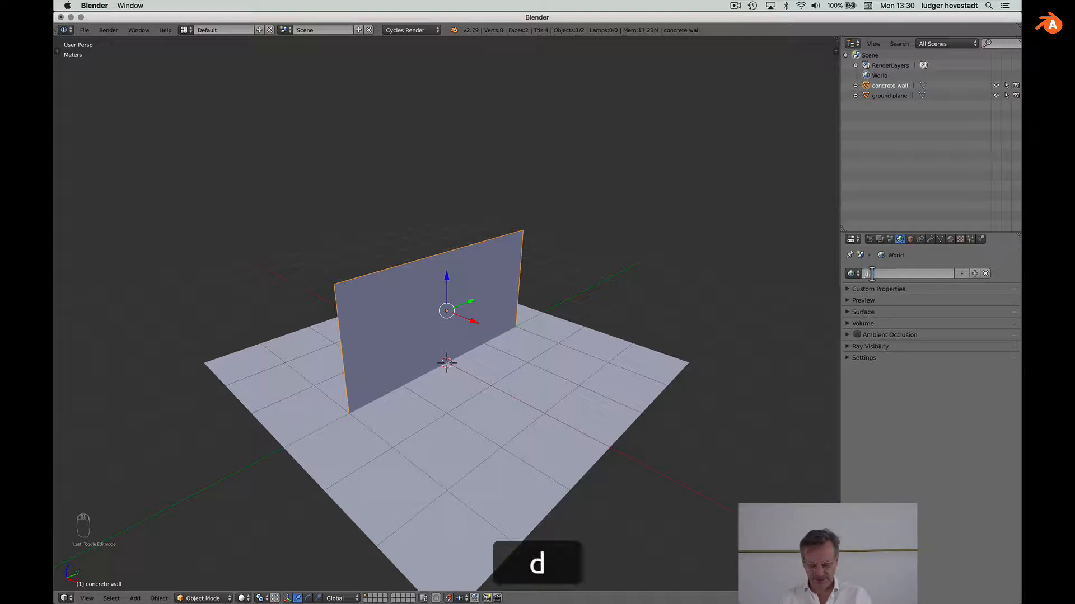
pyautogui.press('Return')
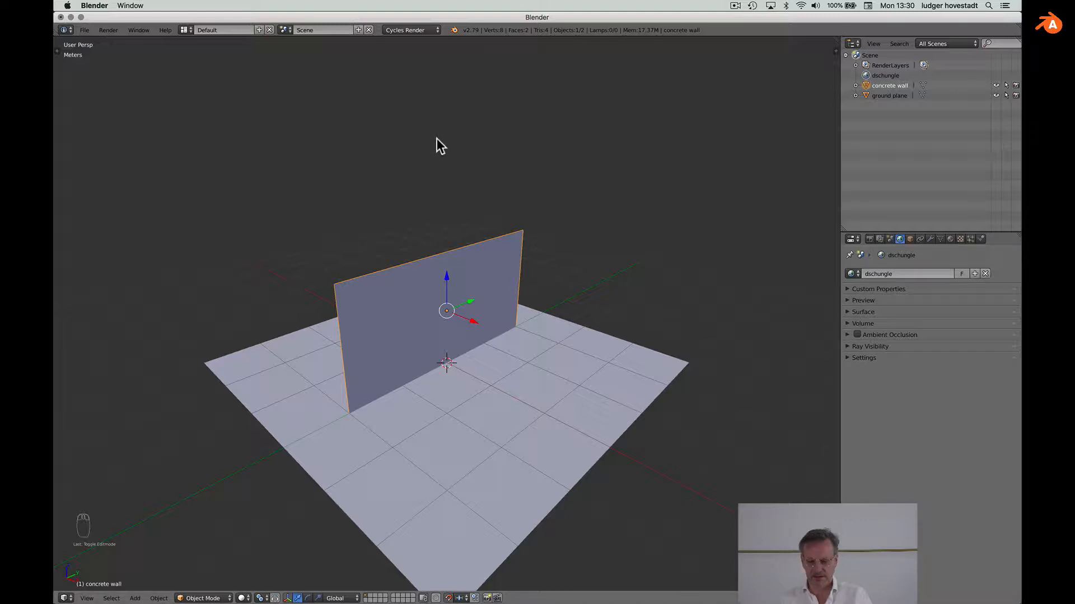
# Step: Split the 3D view and show the world shader nodes in a Node Editor on top
pyautogui.moveTo(836, 38); pyautogui.dragTo(835, 262)
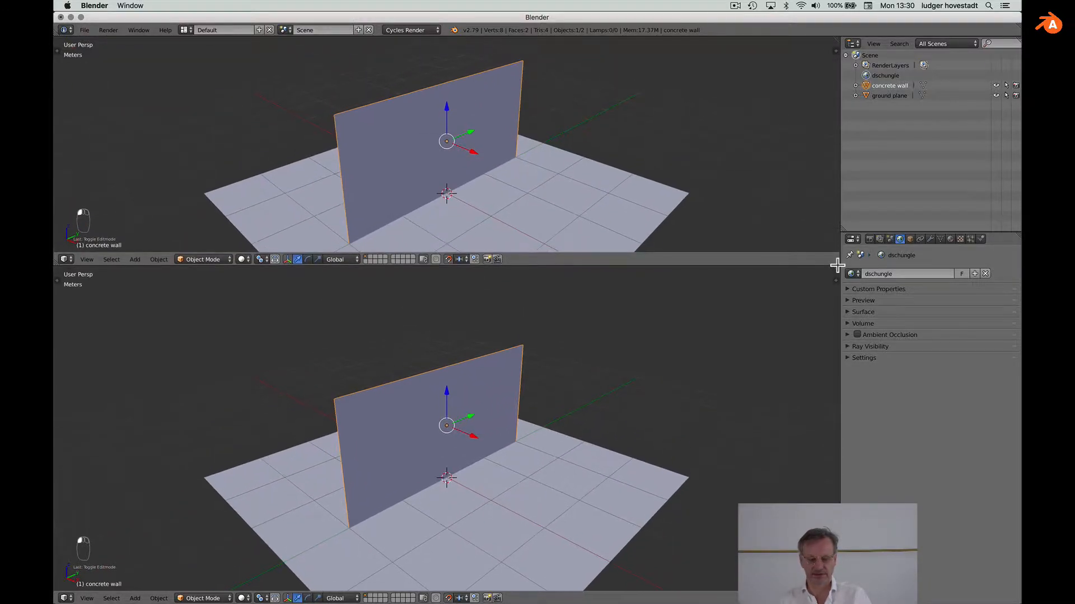
pyautogui.click(64, 260)
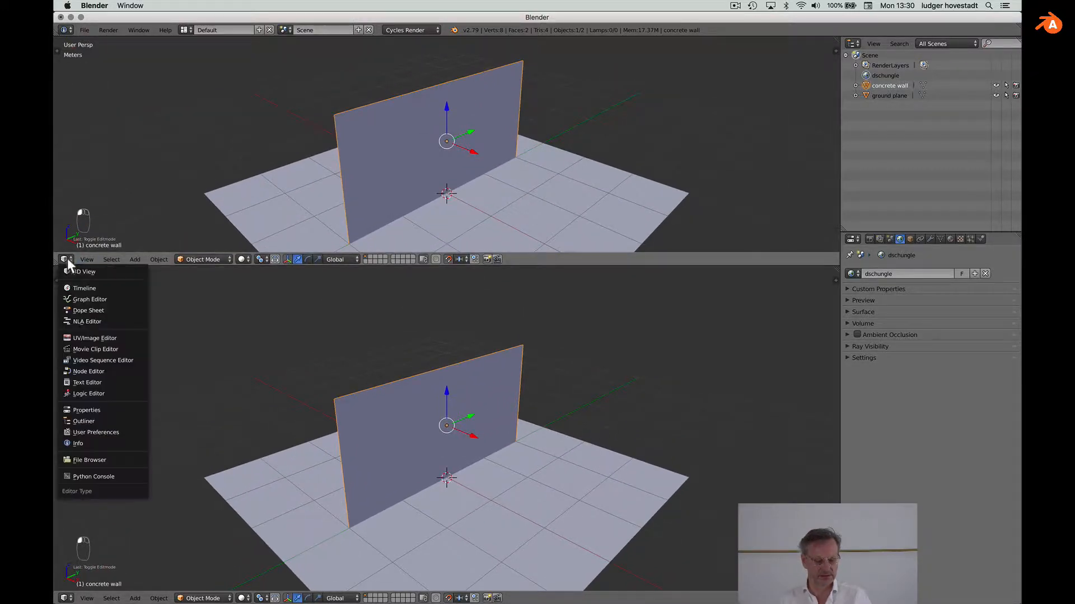
pyautogui.click(76, 372)
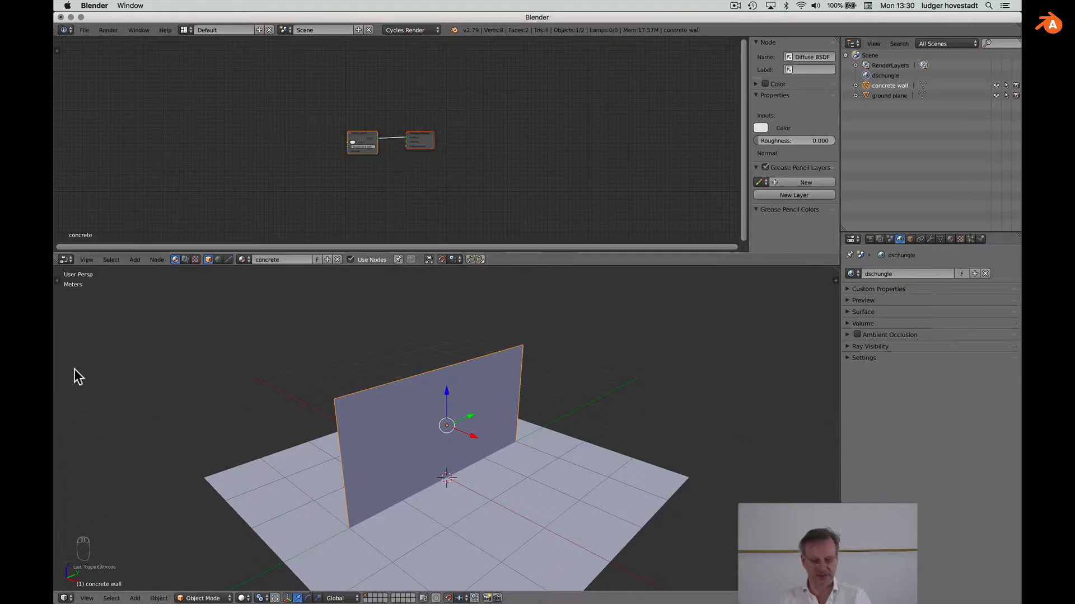
pyautogui.press('a')
pyautogui.press('Home')
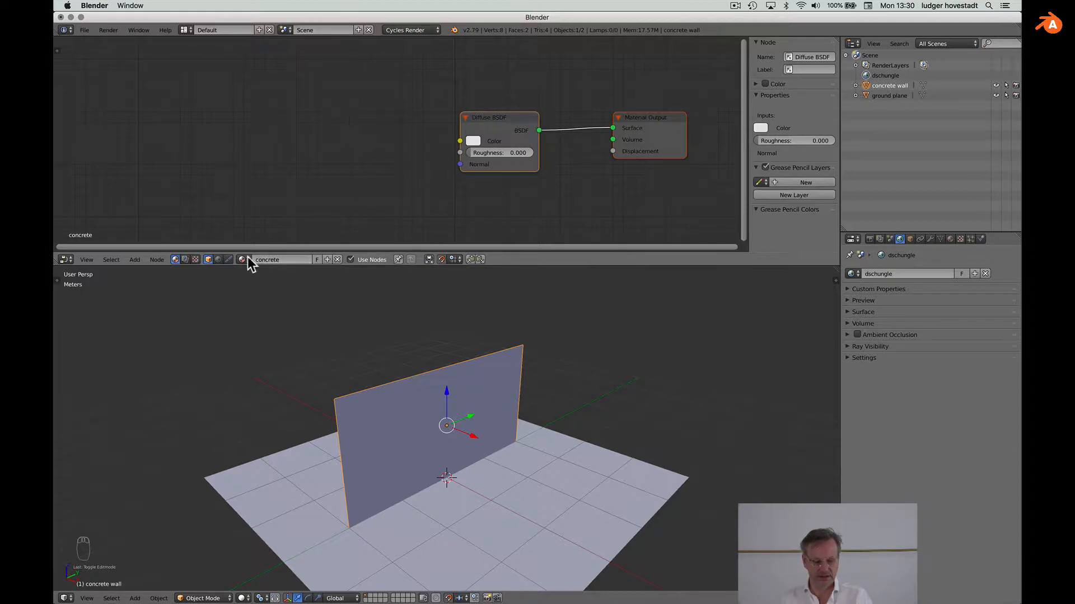
pyautogui.click(219, 260)
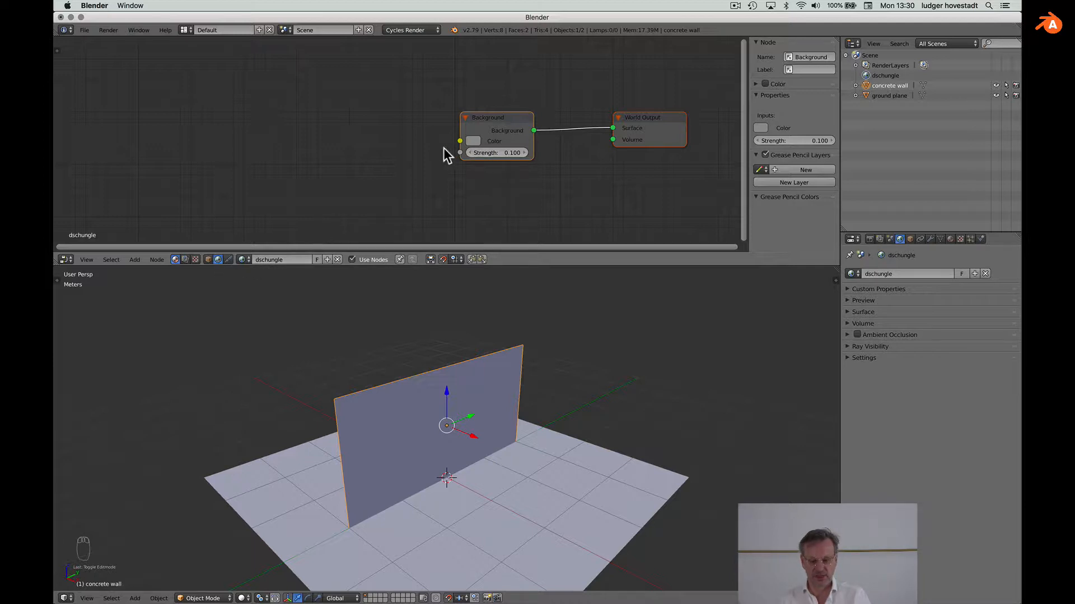
pyautogui.hotkey('shift', 'a')
pyautogui.hotkey('shift', 'a')
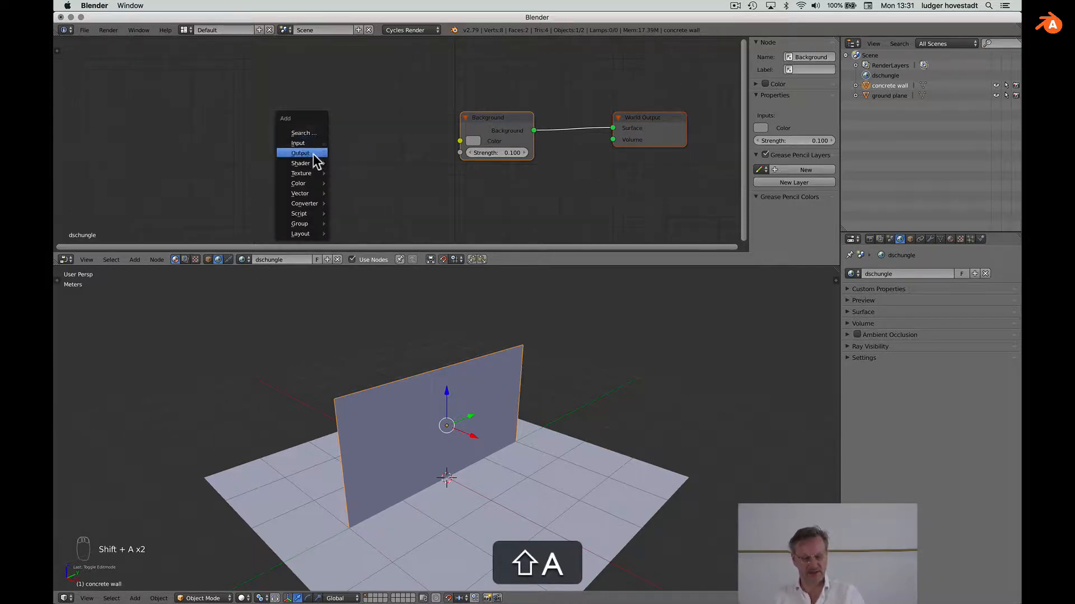
# Step: Add an Environment Texture node and link its Color to the Background Color
pyautogui.moveTo(316, 174)
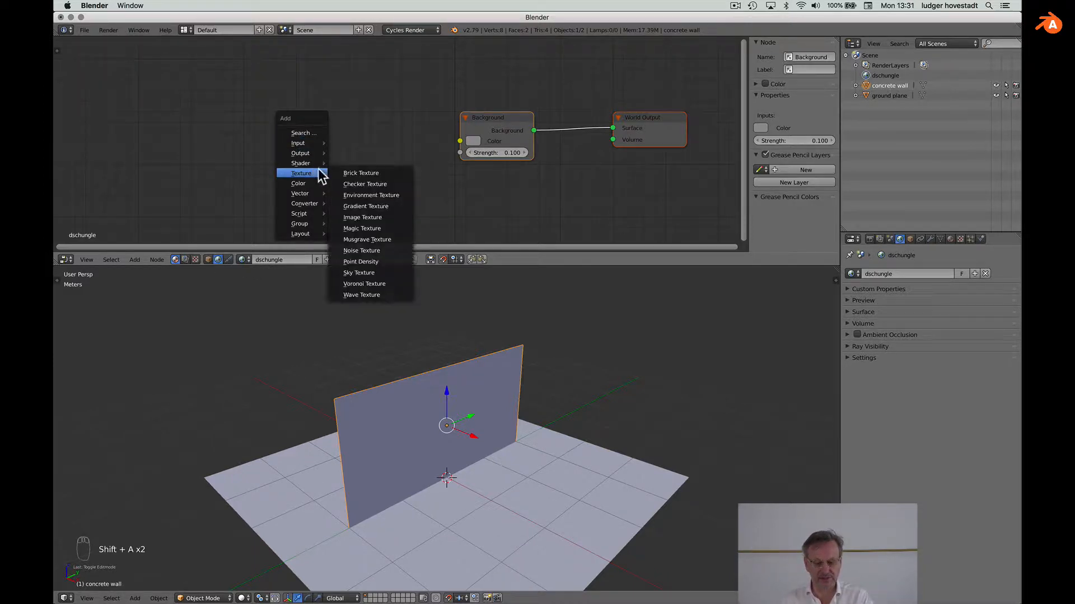
pyautogui.click(378, 196)
pyautogui.click(302, 101)
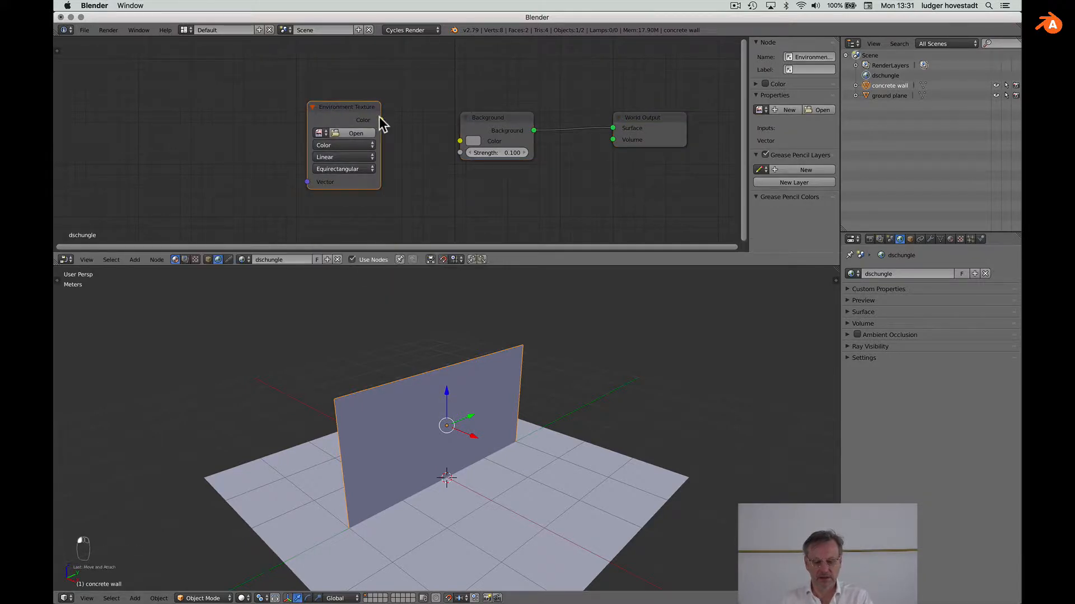
pyautogui.moveTo(380, 120); pyautogui.dragTo(461, 142)
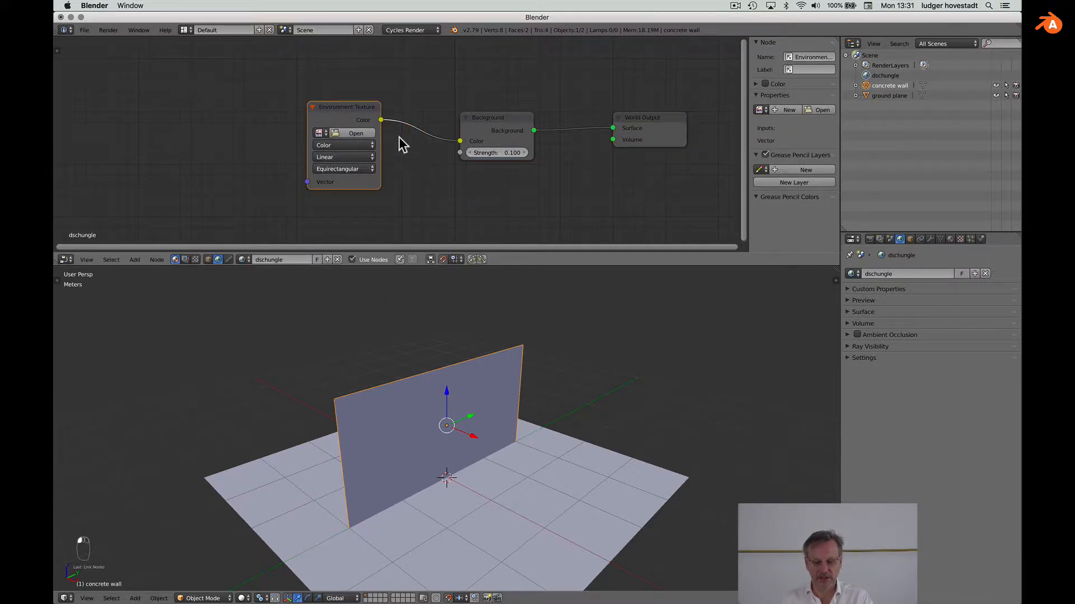
# Step: Load monks_forest_4k.hdr from the skys folder into the Environment Texture
pyautogui.click(359, 132)
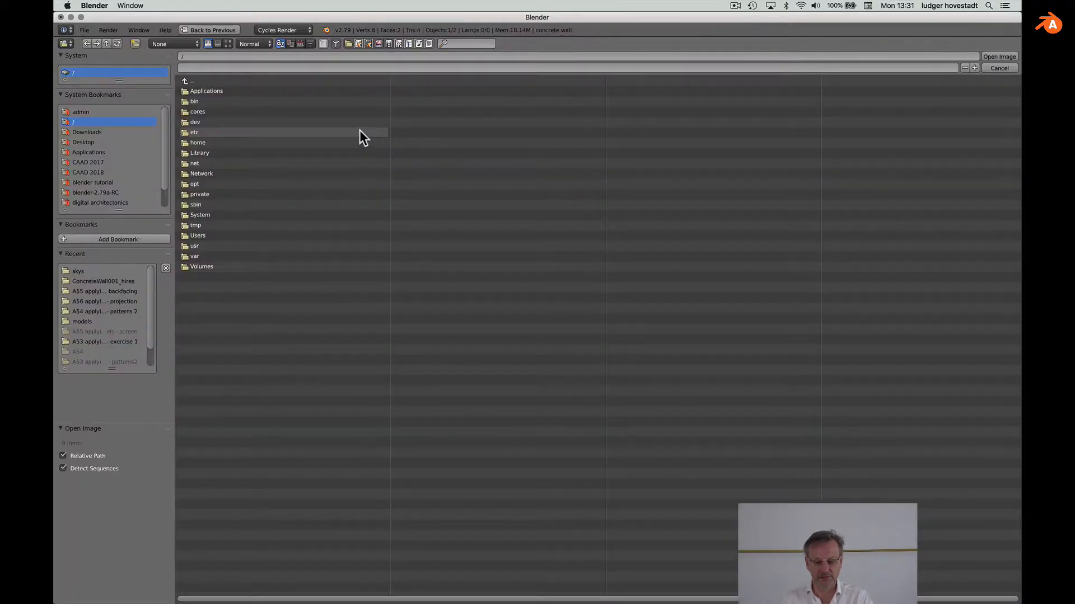
pyautogui.click(80, 272)
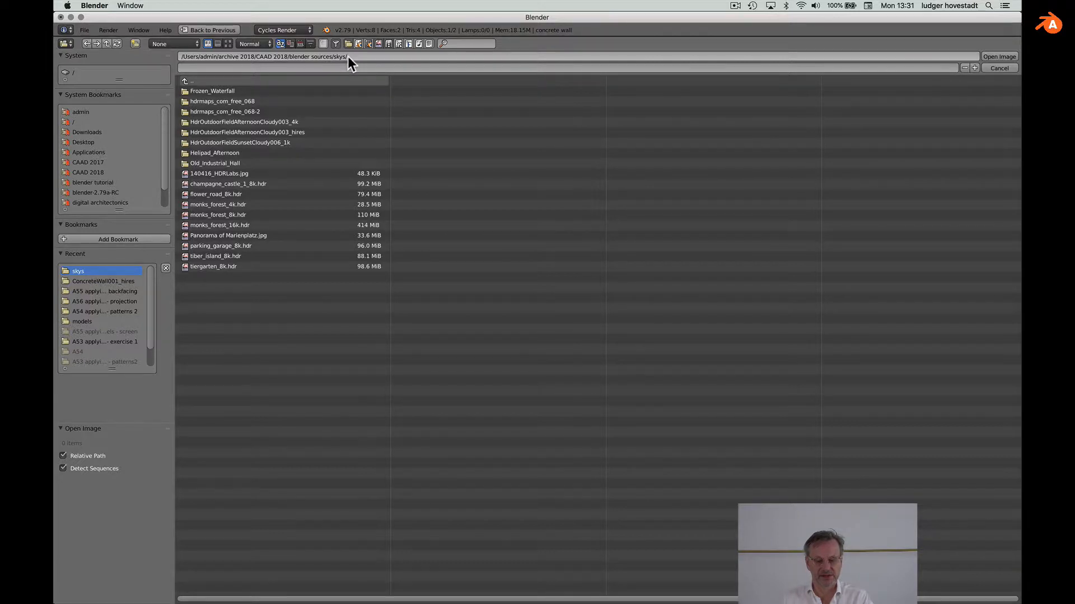
pyautogui.click(186, 205)
pyautogui.doubleClick(187, 205)
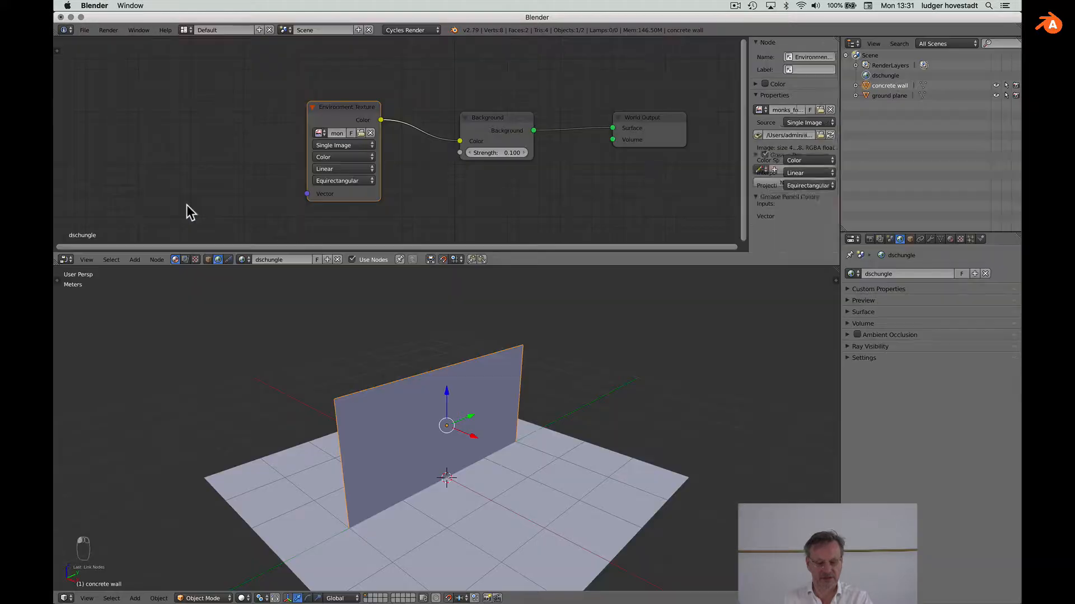
# Step: Add a Texture Coordinate node to the dschungle world tree
pyautogui.hscroll(-5, 338, 178)
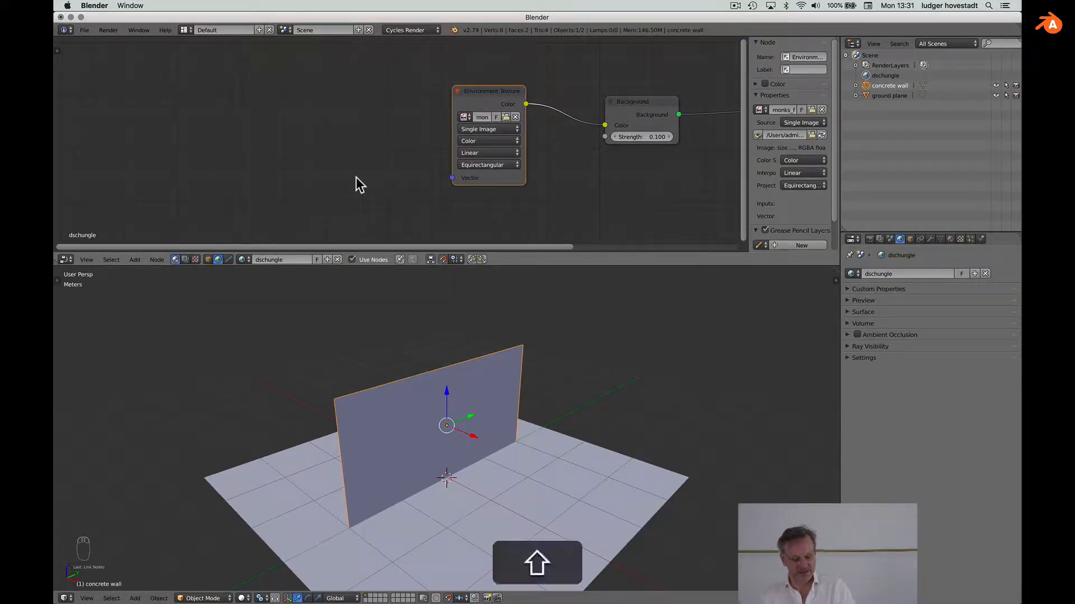
pyautogui.hotkey('shift', 'a')
pyautogui.moveTo(343, 178)
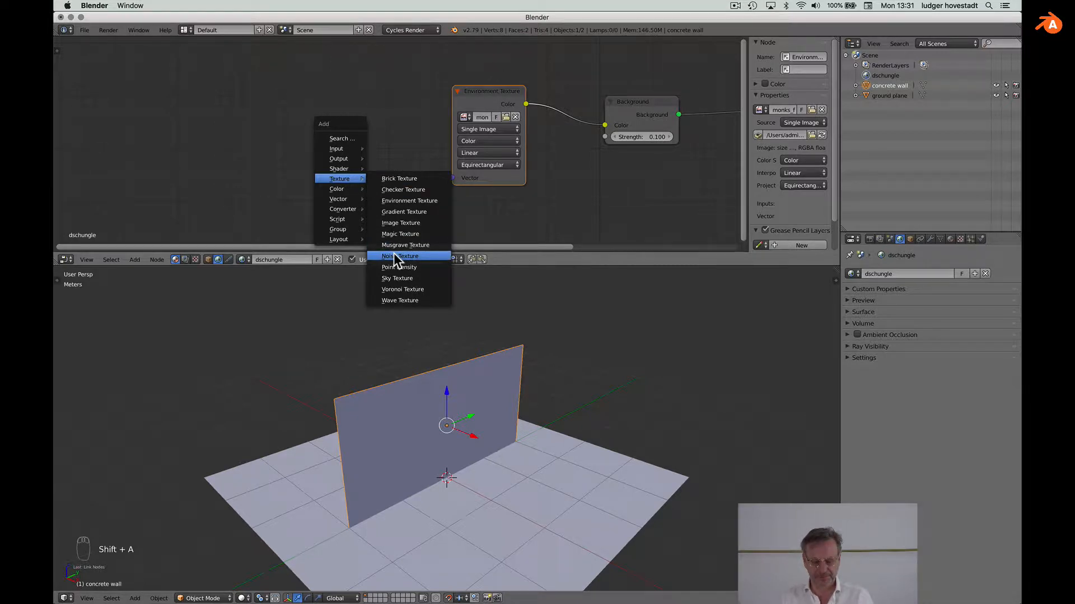
pyautogui.moveTo(338, 149)
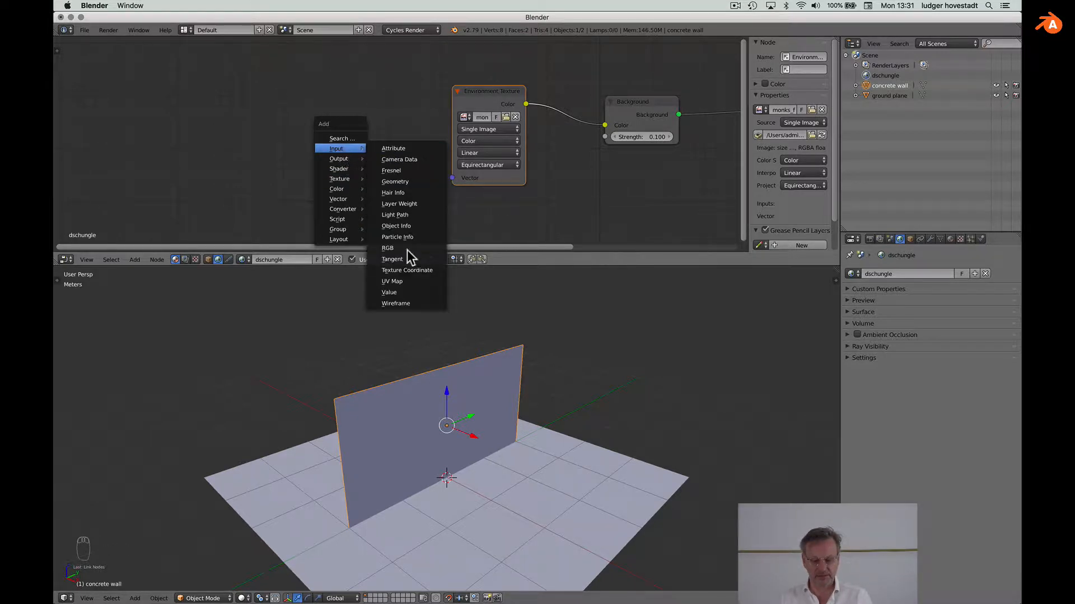
pyautogui.click(408, 266)
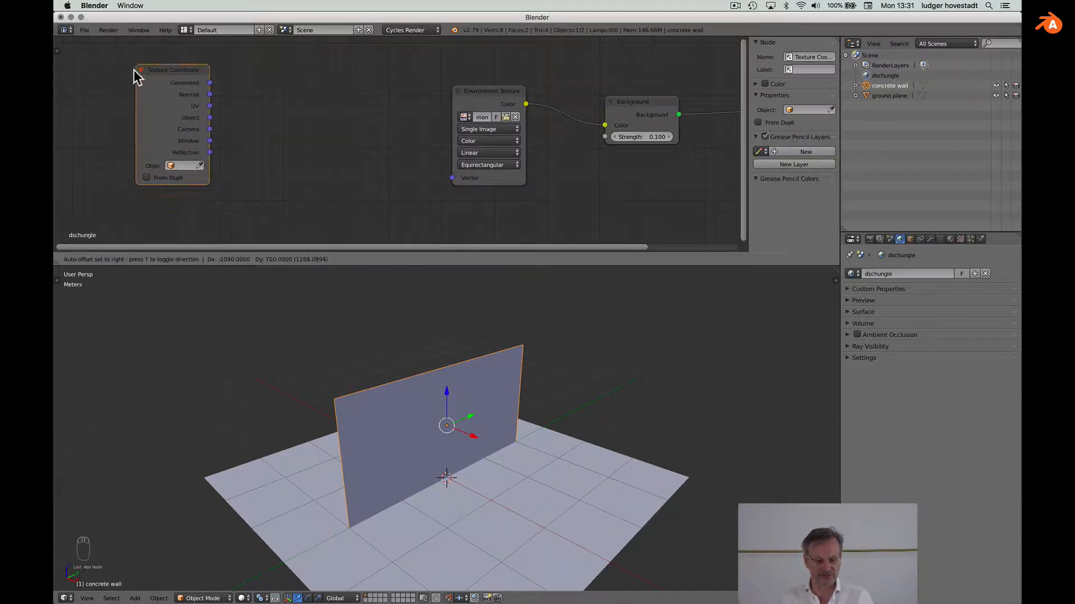
pyautogui.click(116, 73)
# Step: Add a Mapping node and route Generated coordinates through it into the Environment Texture
pyautogui.hotkey('shift', 'a')
pyautogui.moveTo(258, 124)
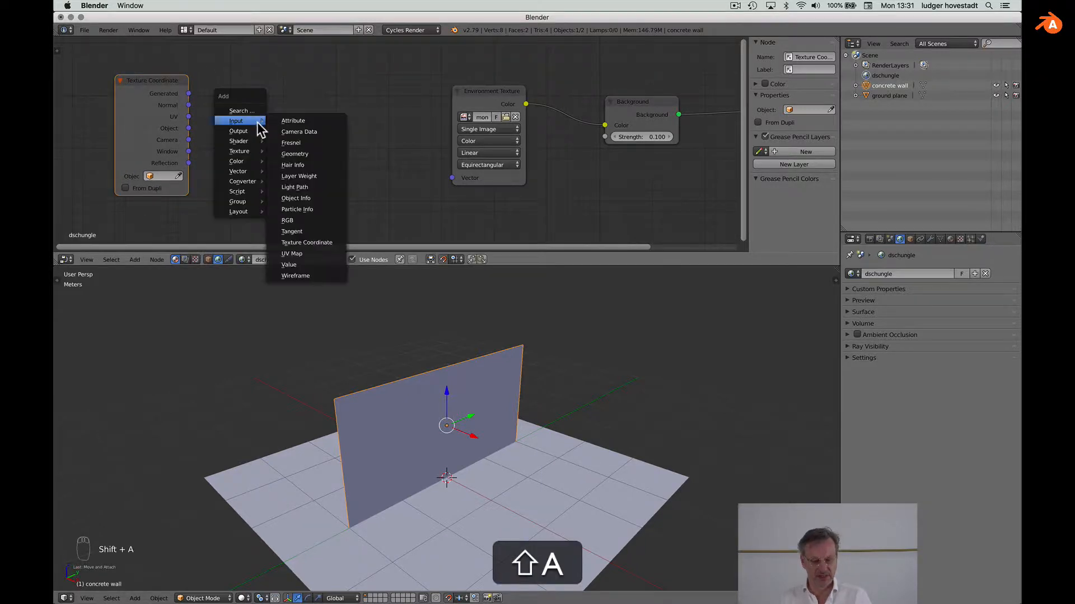
pyautogui.moveTo(253, 169)
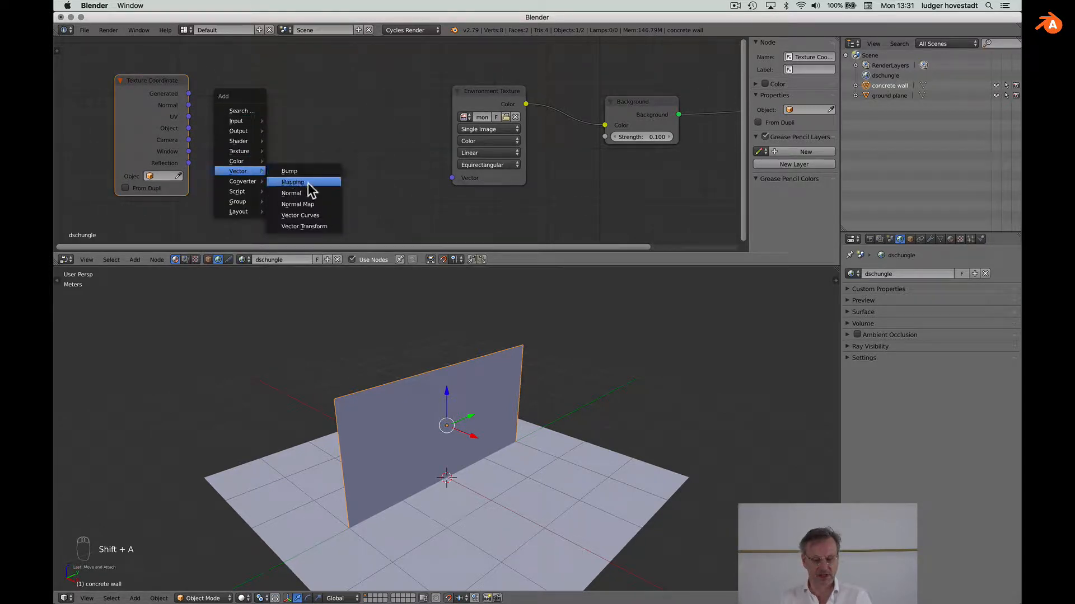
pyautogui.click(308, 183)
pyautogui.click(238, 88)
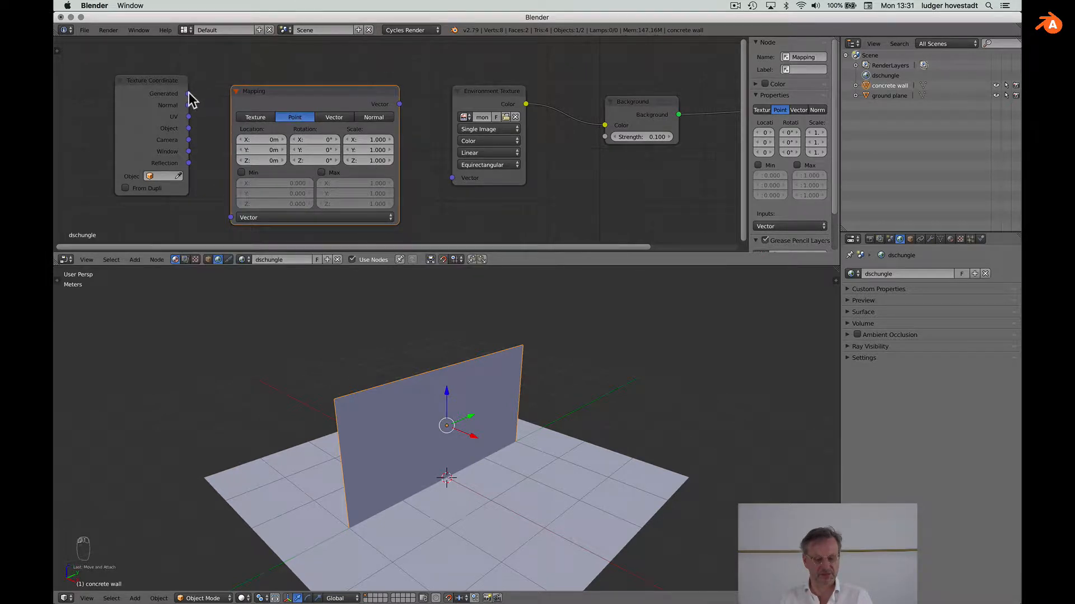
pyautogui.moveTo(189, 94); pyautogui.dragTo(229, 217)
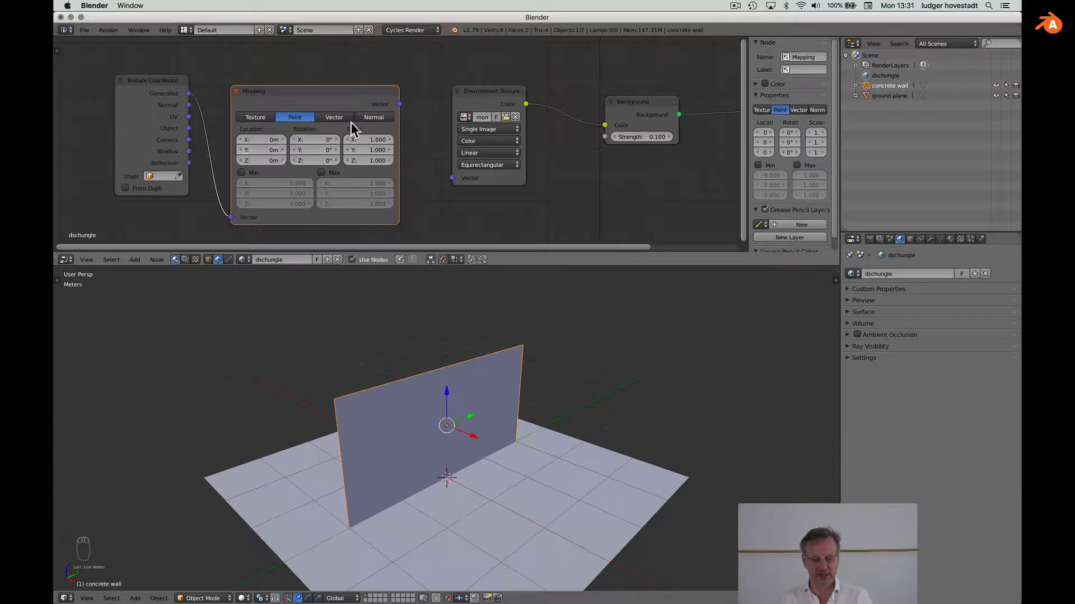
pyautogui.moveTo(400, 104); pyautogui.dragTo(452, 177)
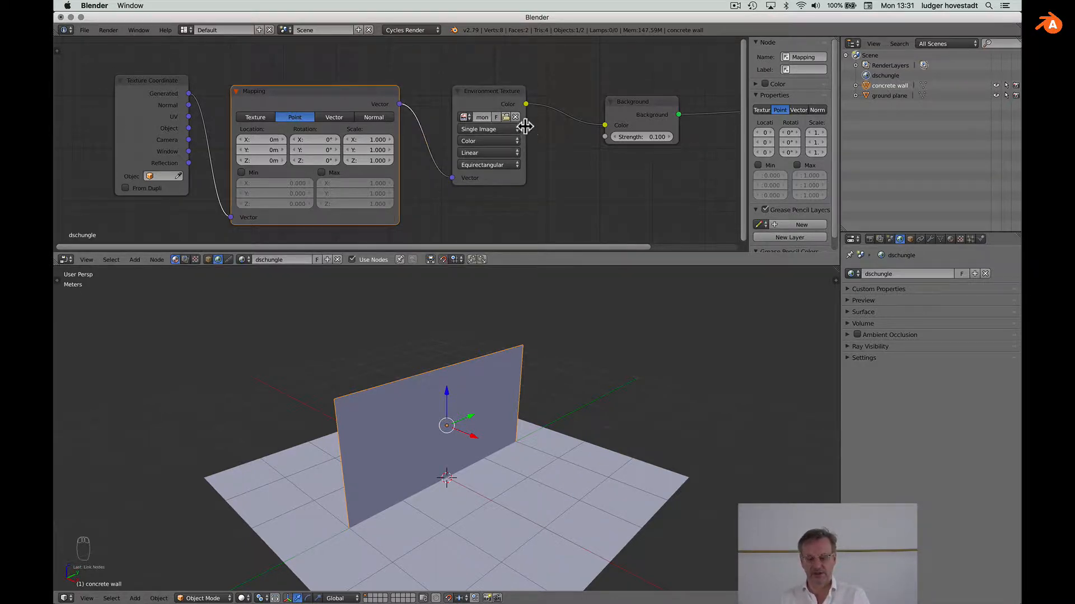
# Step: Widen the Environment Texture node and set the Background strength to 1.000
pyautogui.moveTo(525, 130); pyautogui.dragTo(581, 133)
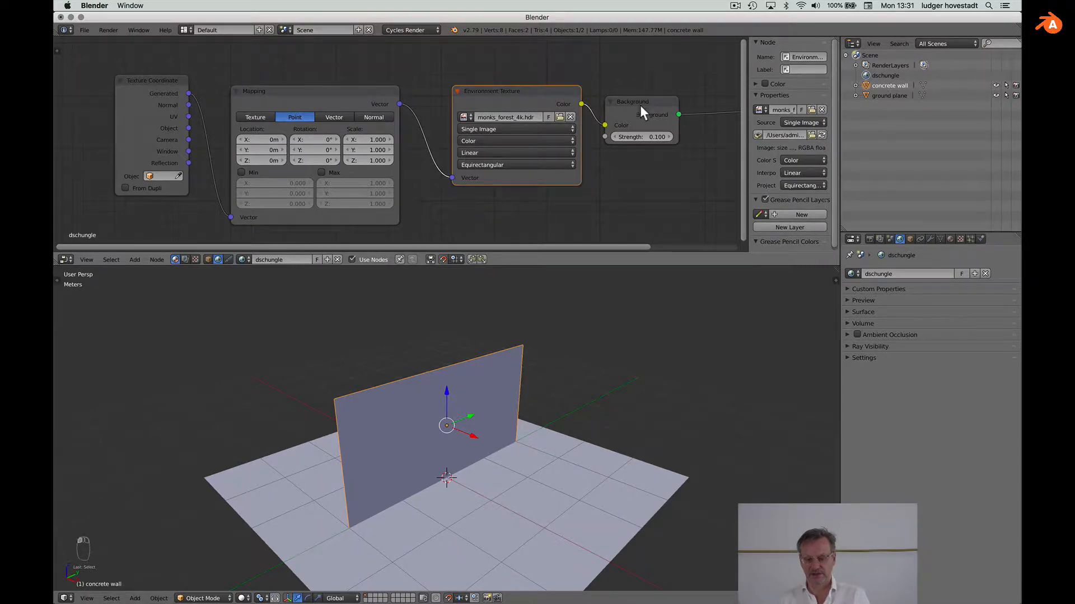
pyautogui.moveTo(640, 105); pyautogui.dragTo(676, 104)
pyautogui.click(688, 137)
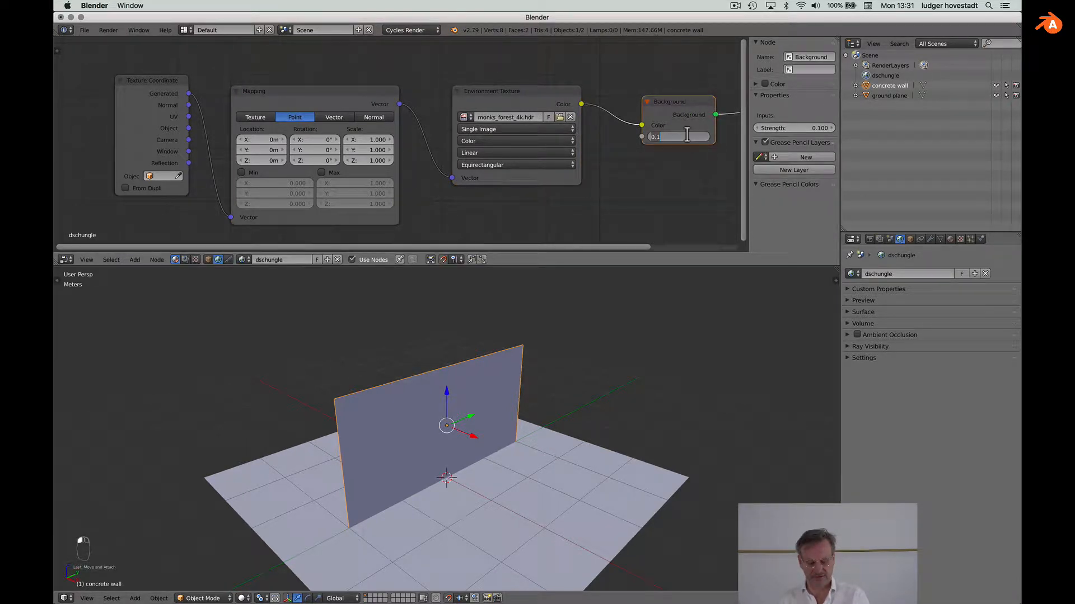
pyautogui.write('1')
pyautogui.press('Return')
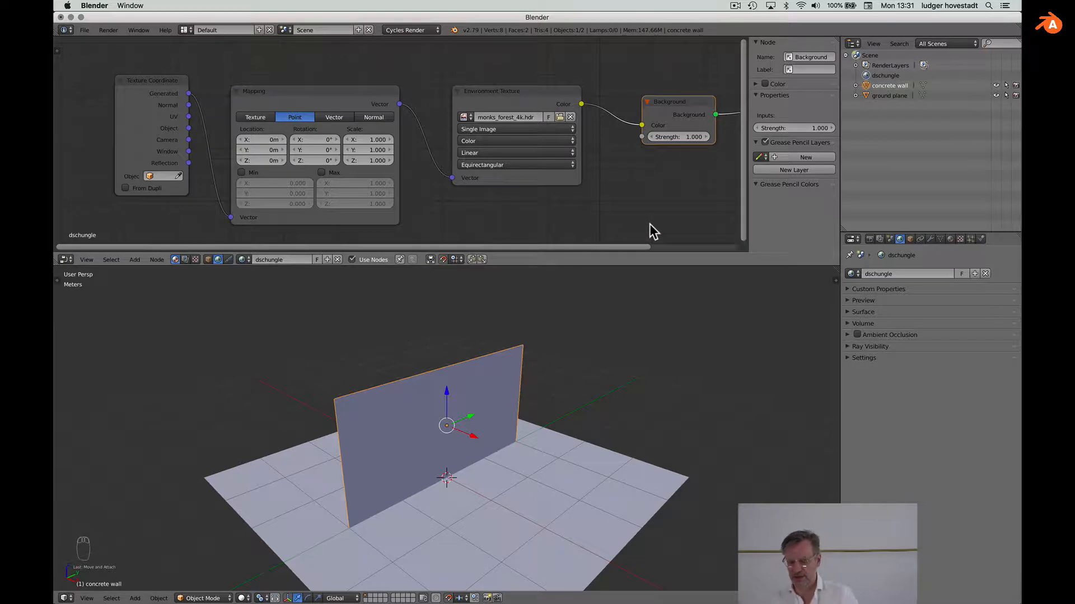
pyautogui.scroll(-2, 644, 224)
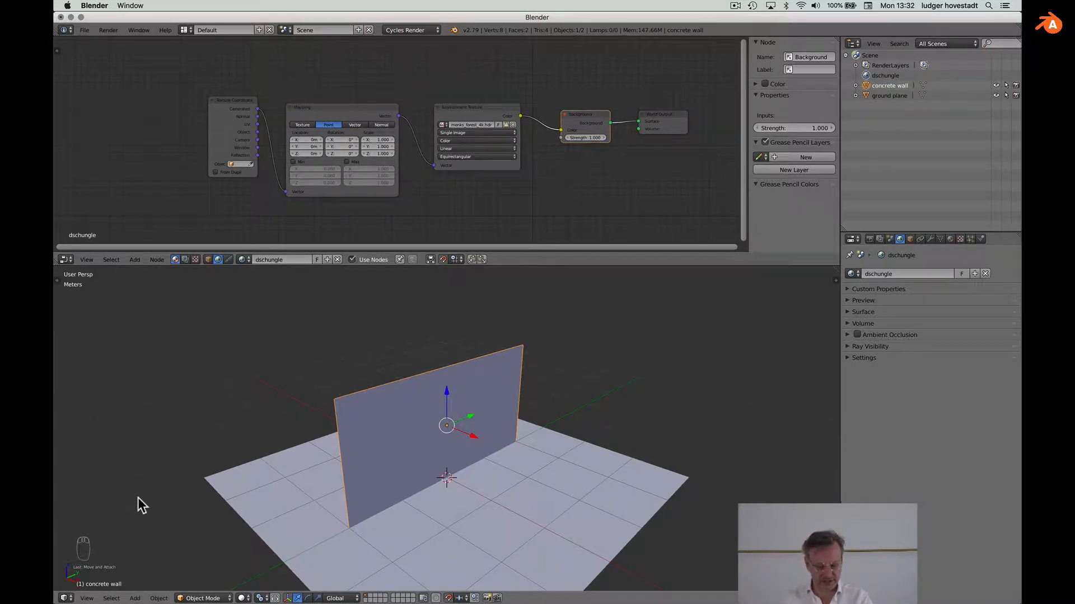
# Step: Switch the viewport to Rendered shading and orbit around the forest scene
pyautogui.click(243, 598)
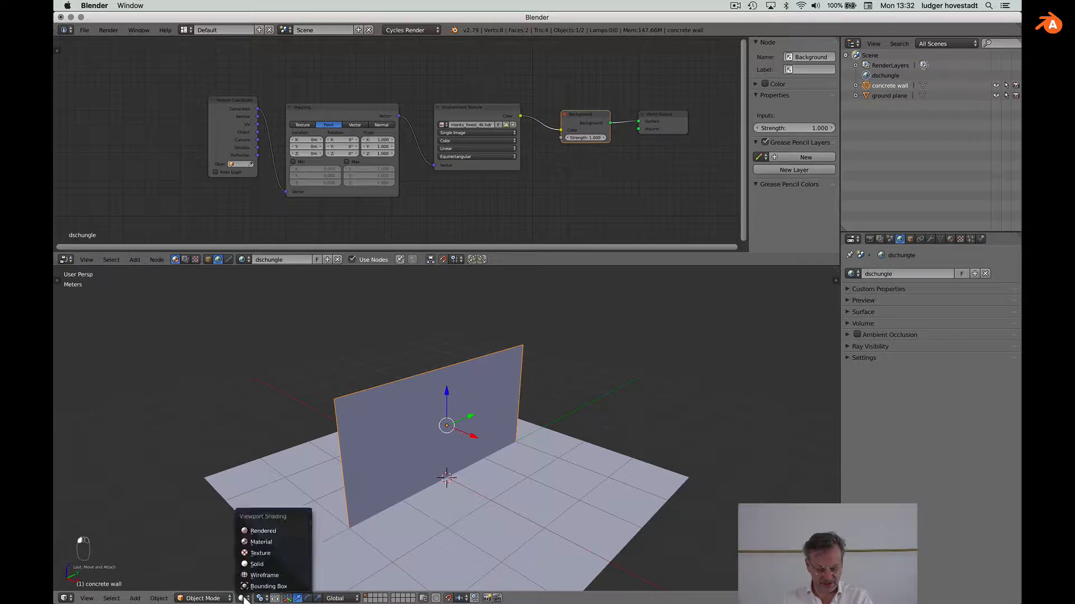
pyautogui.click(261, 531)
pyautogui.scroll(-5, 259, 533)
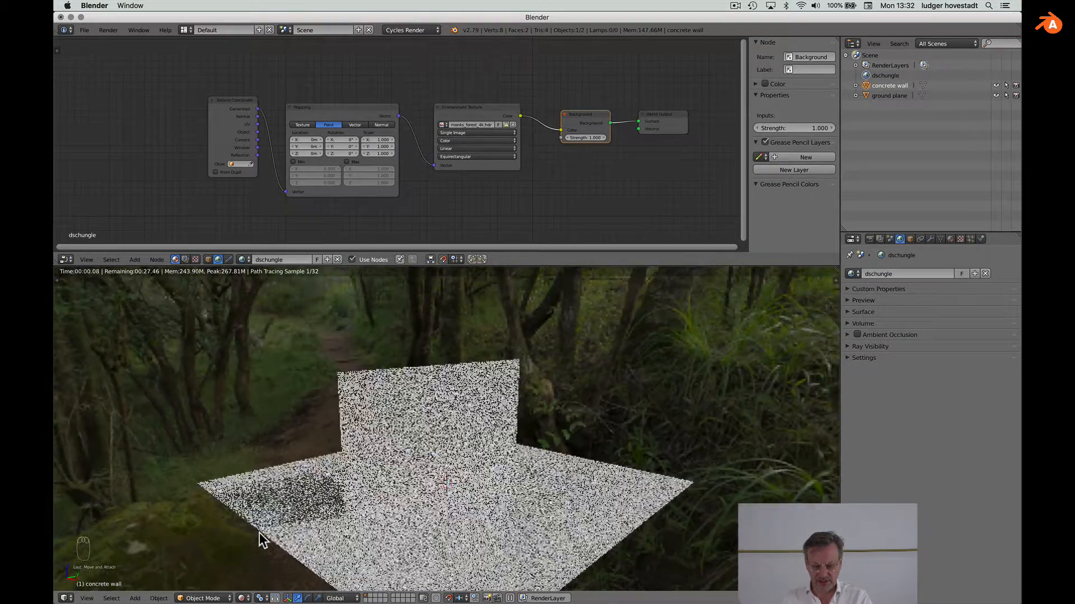
pyautogui.hscroll(-10, 260, 533)
pyautogui.hscroll(-10, 259, 537)
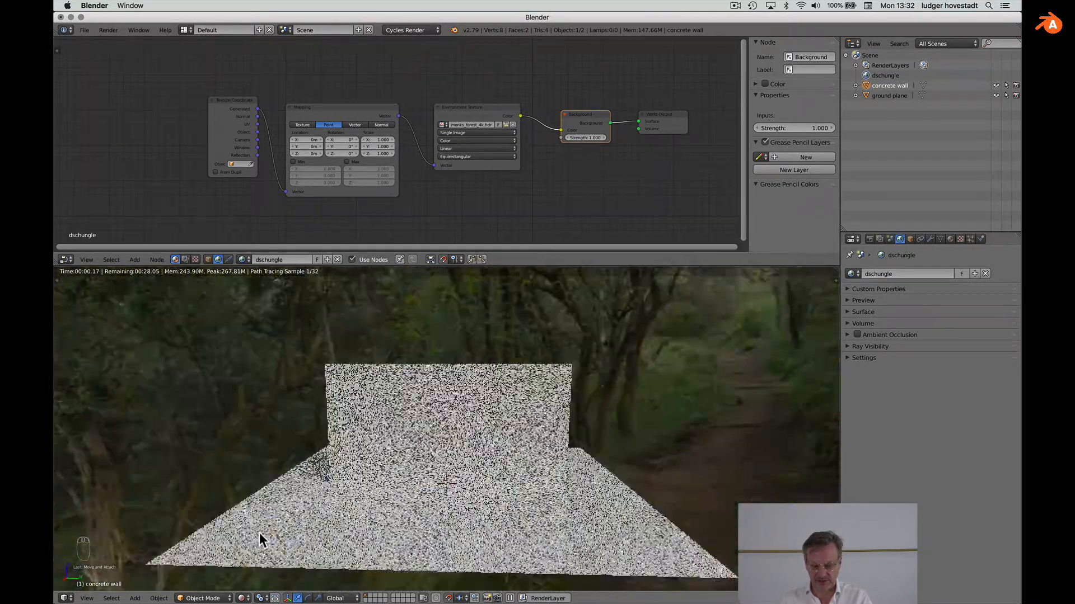
pyautogui.hscroll(-3, 260, 533)
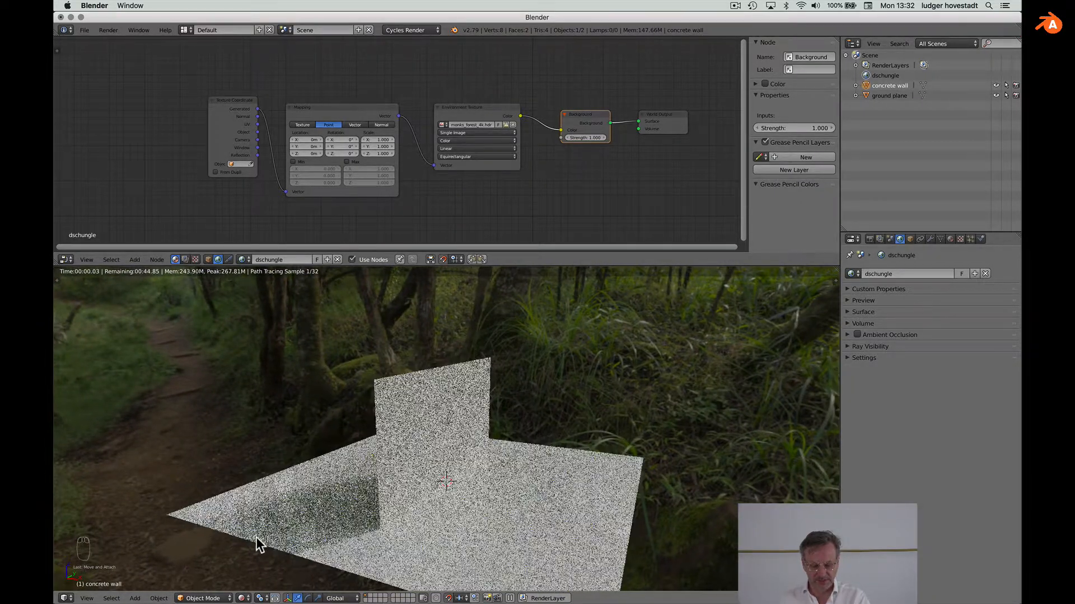
# Step: Turn the forest background to a 96.6° Z rotation on the Mapping node
pyautogui.keyDown('shift'); pyautogui.hscroll(5, 257, 537); pyautogui.keyUp('shift')
pyautogui.keyDown('shift'); pyautogui.hscroll(3, 257, 537); pyautogui.keyUp('shift')
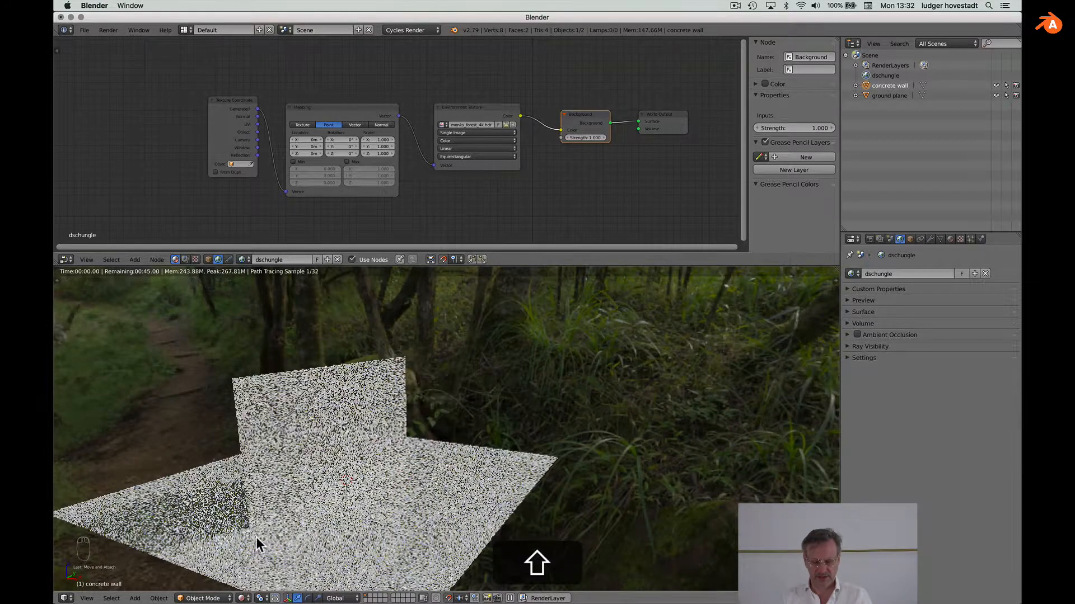
pyautogui.scroll(1, 315, 148)
pyautogui.scroll(2, 316, 148)
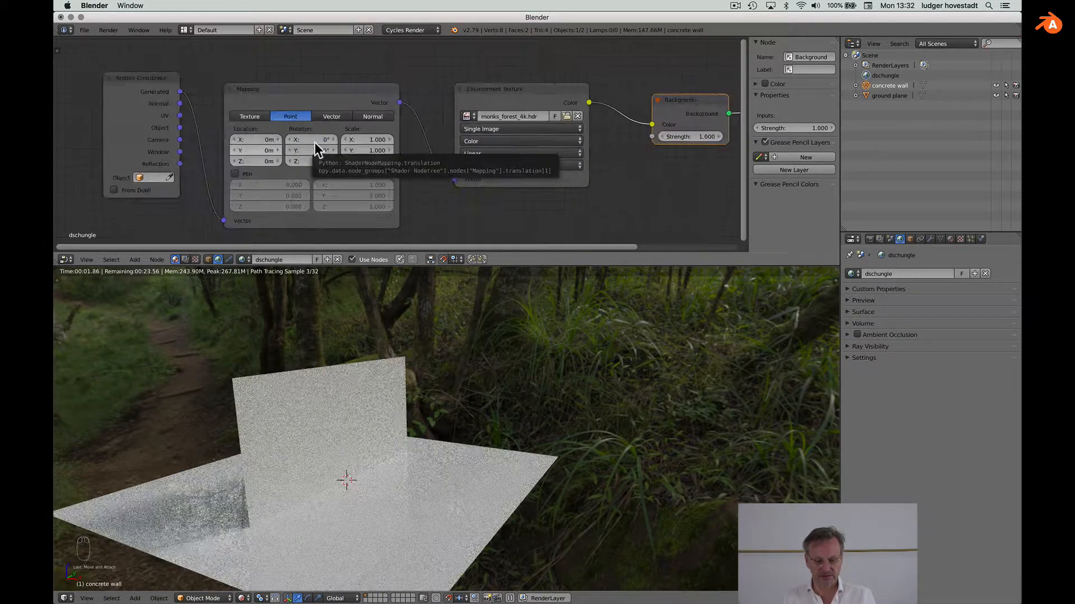
pyautogui.moveTo(315, 161); pyautogui.dragTo(483, 161)
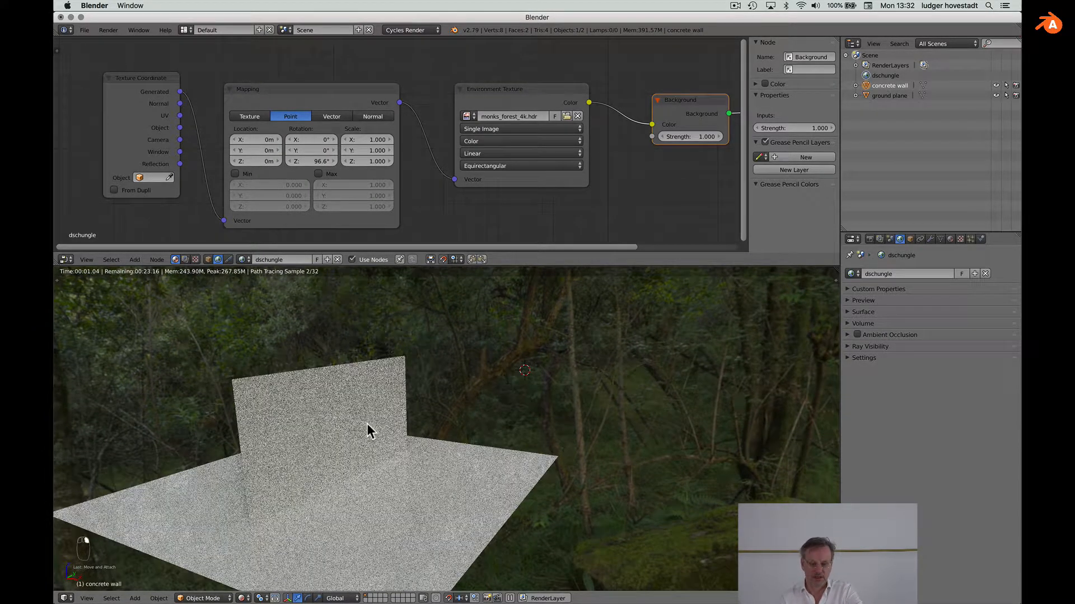
pyautogui.rightClick(328, 428)
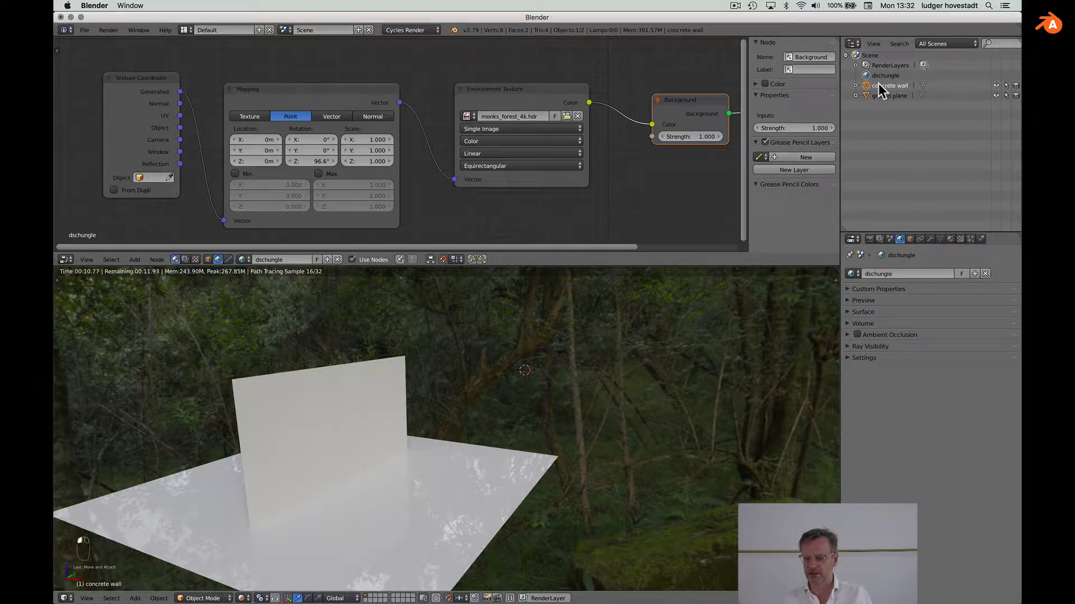
# Step: Show the concrete material's nodes and replace its Diffuse BSDF with a Principled BSDF
pyautogui.click(950, 239)
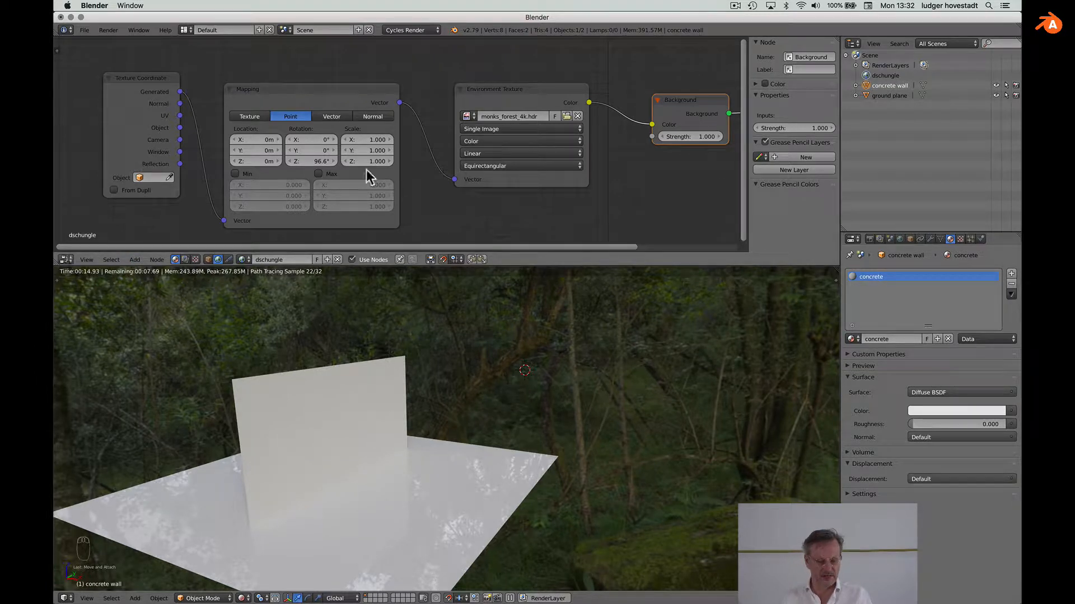
pyautogui.click(207, 258)
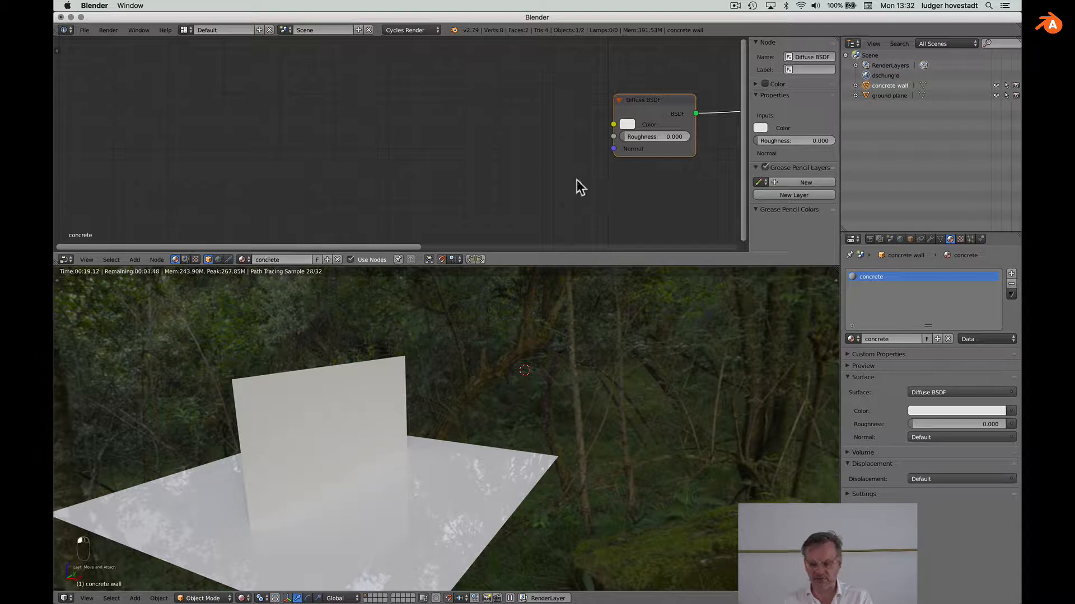
pyautogui.hscroll(6, 576, 179)
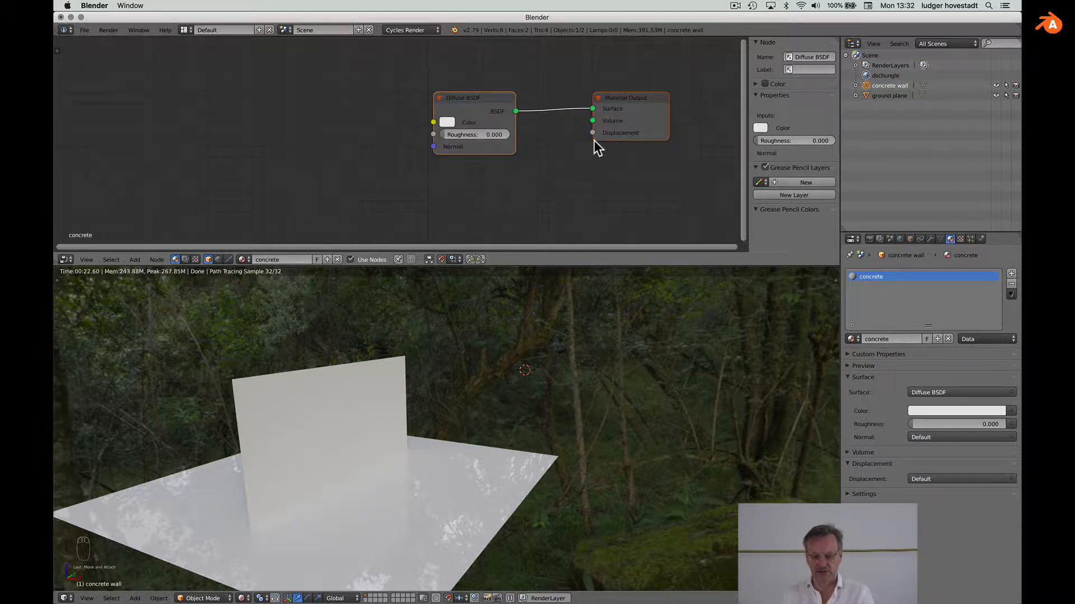
pyautogui.press('a')
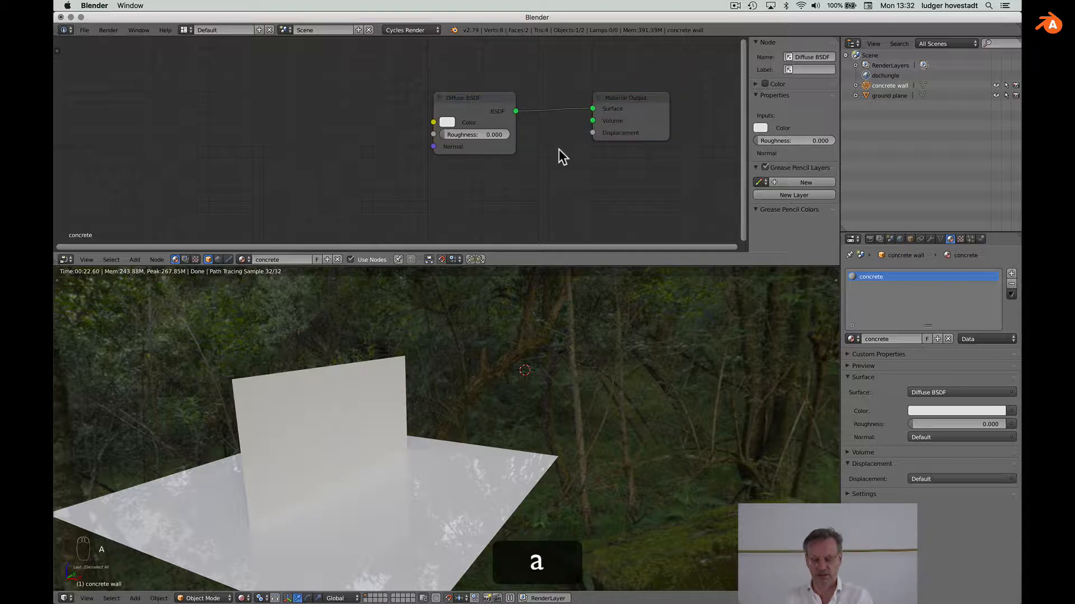
pyautogui.click(947, 393)
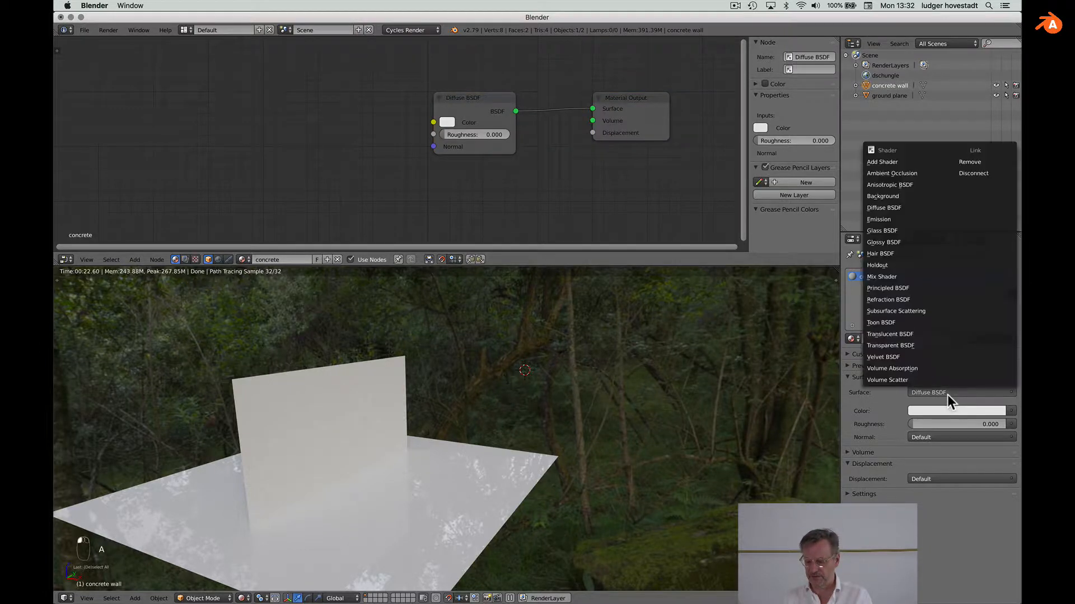
pyautogui.click(919, 284)
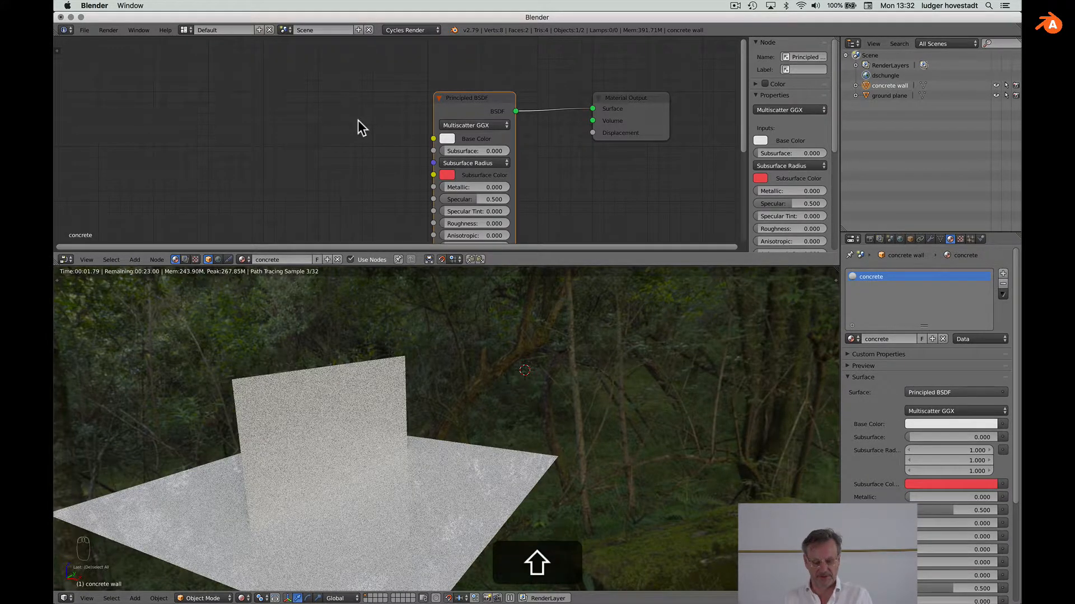
# Step: Add an Image Texture node to the concrete material and widen it
pyautogui.hotkey('shift', 'a')
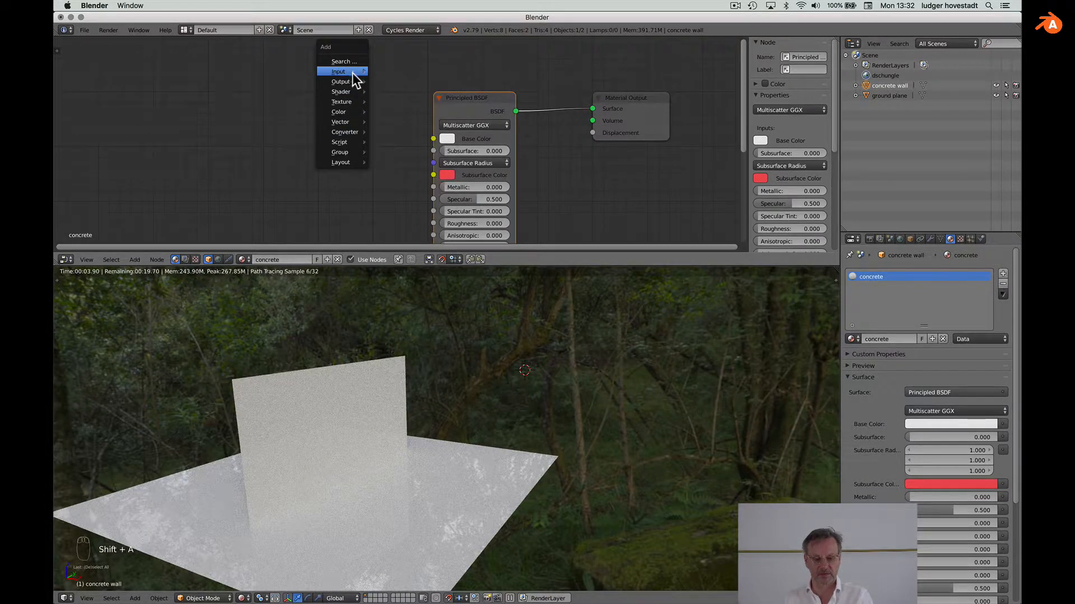
pyautogui.moveTo(347, 93)
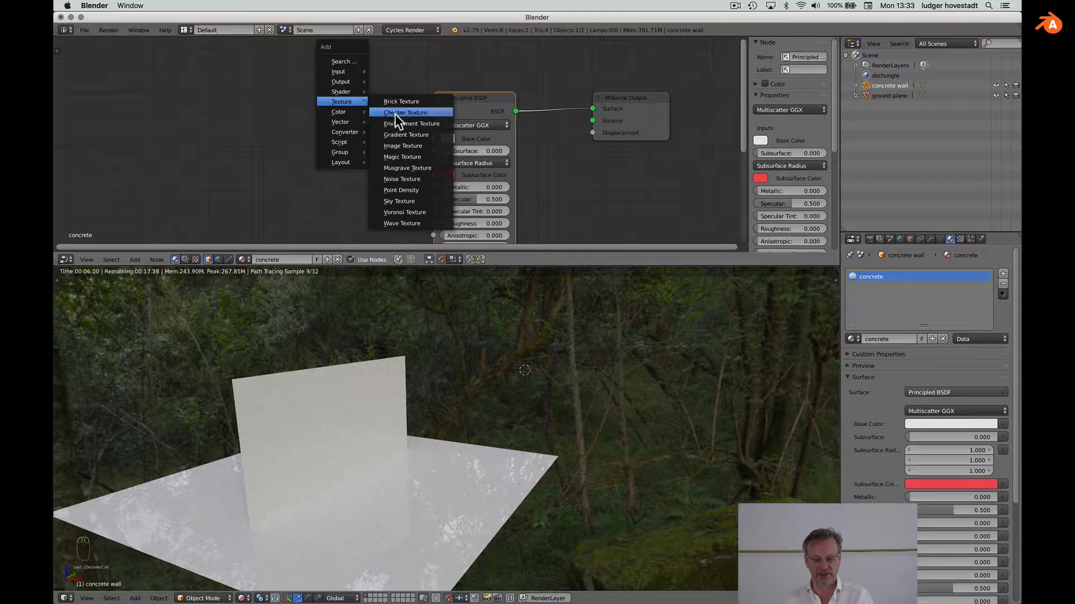
pyautogui.click(398, 145)
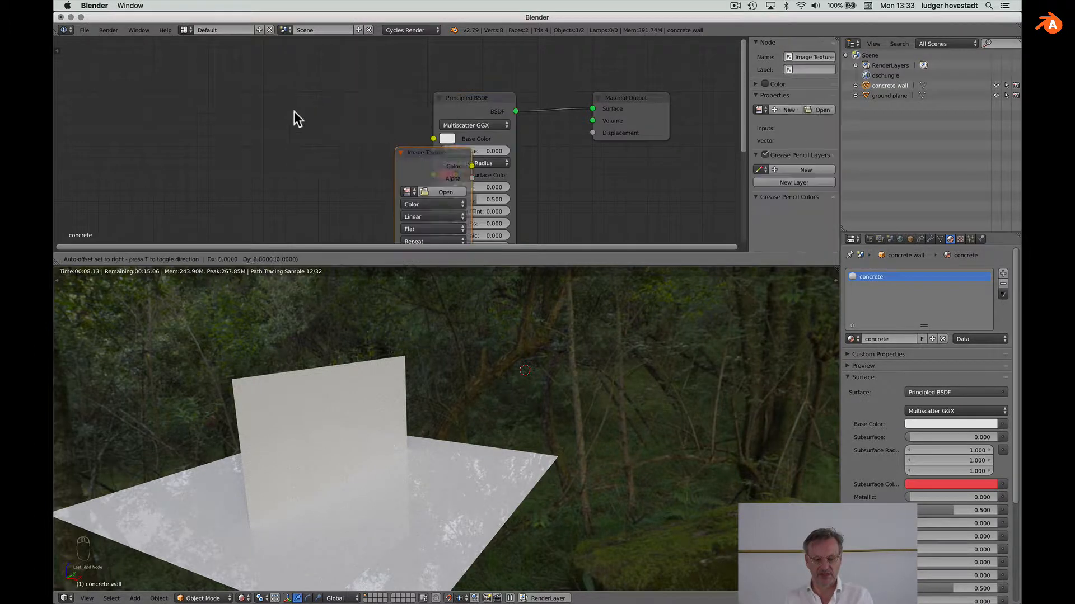
pyautogui.click(207, 67)
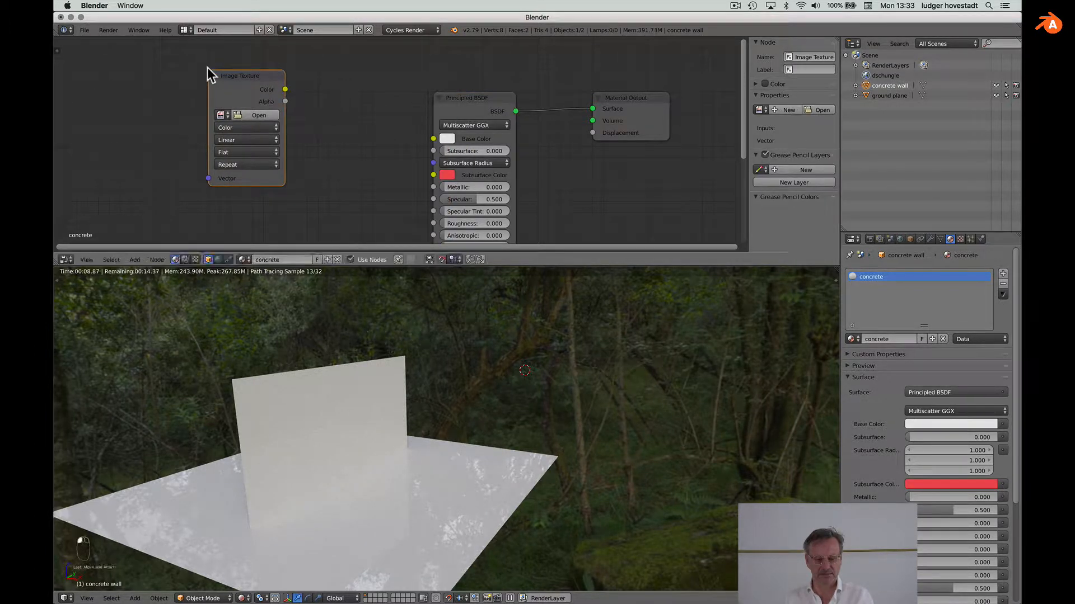
pyautogui.moveTo(208, 109); pyautogui.dragTo(146, 108)
# Step: Load ConcreteWall001_COL_VAR1_HIRES.jpg from materials/ConcreteWall001_hires into the Image Texture
pyautogui.click(200, 116)
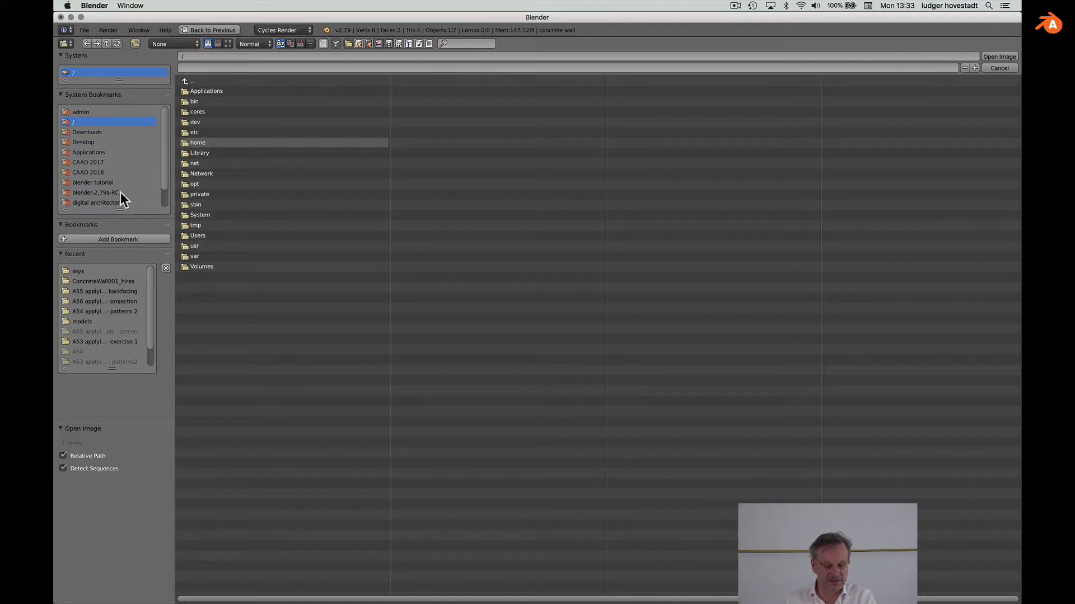
pyautogui.click(100, 269)
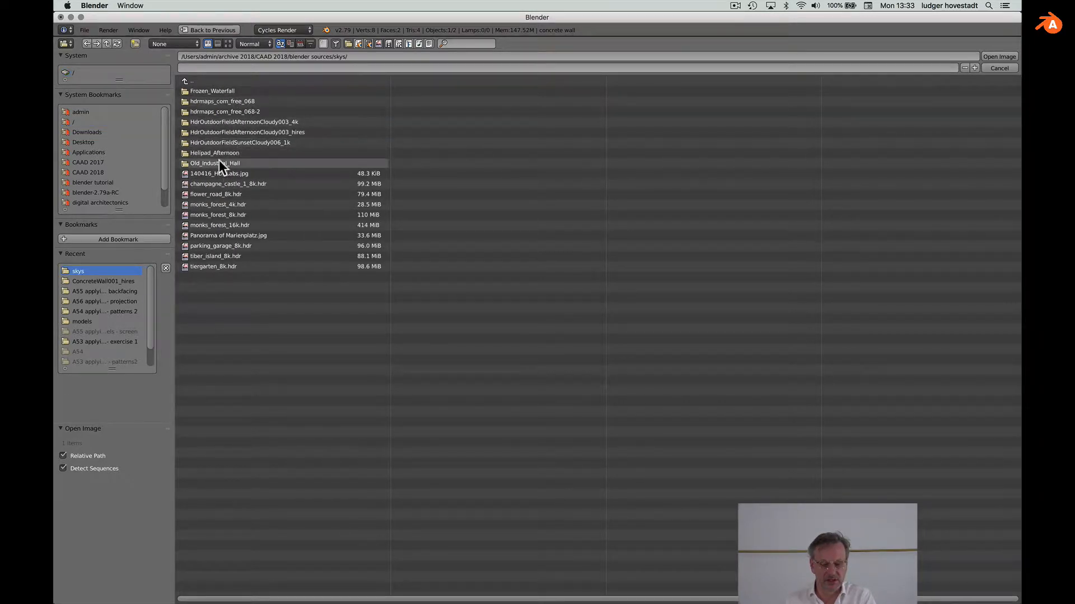
pyautogui.click(186, 81)
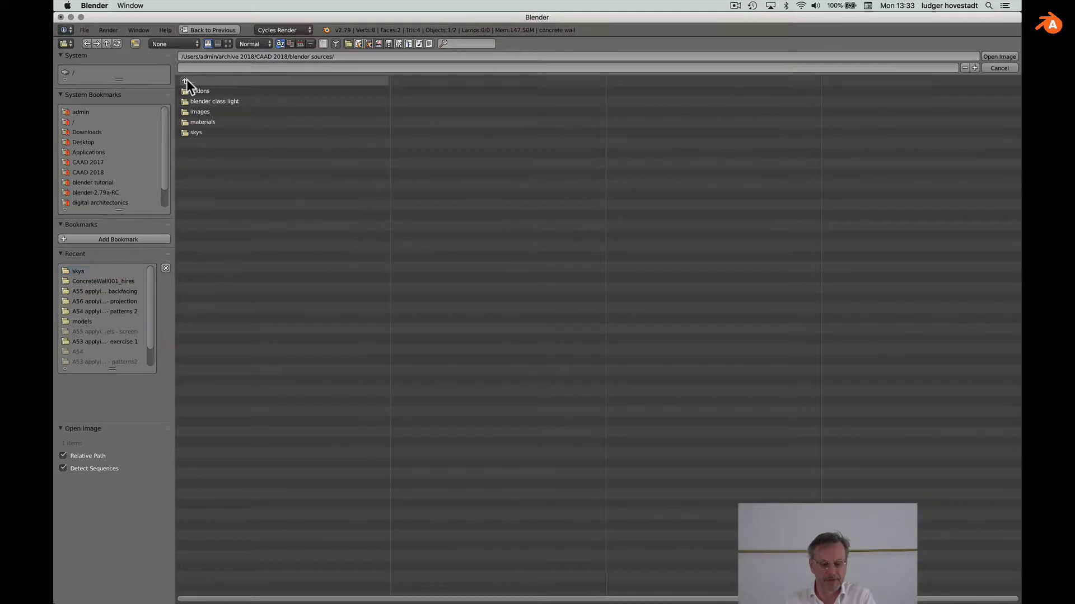
pyautogui.click(186, 122)
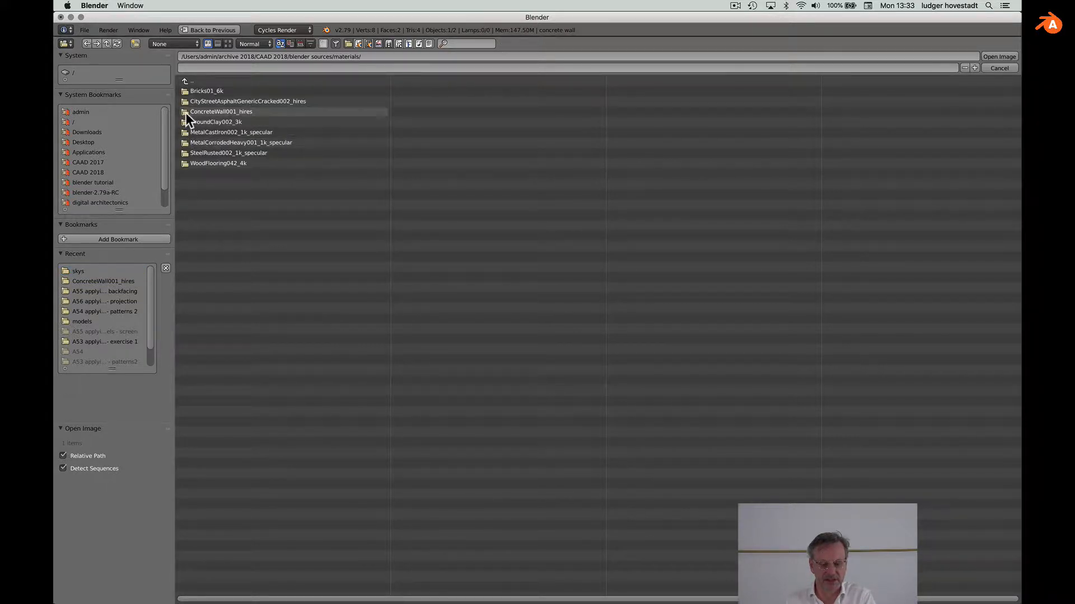
pyautogui.click(186, 112)
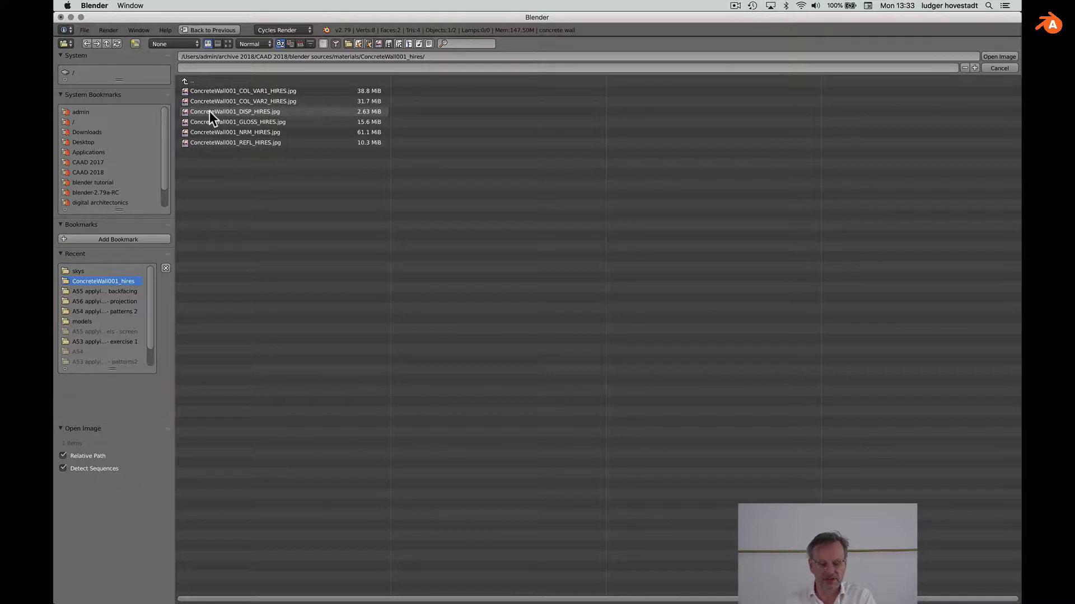
pyautogui.click(186, 90)
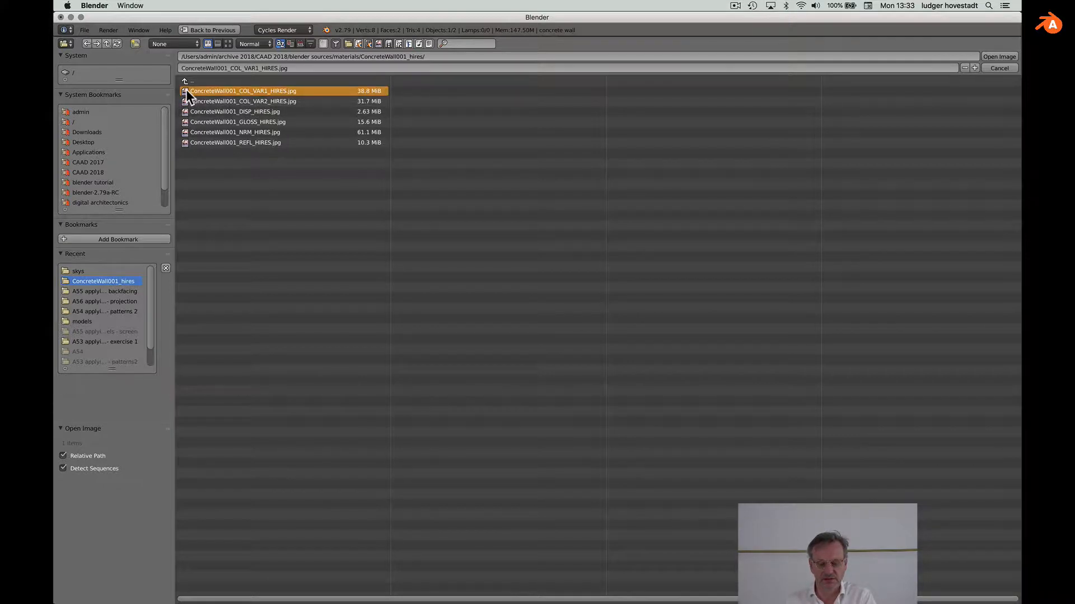
pyautogui.doubleClick(186, 91)
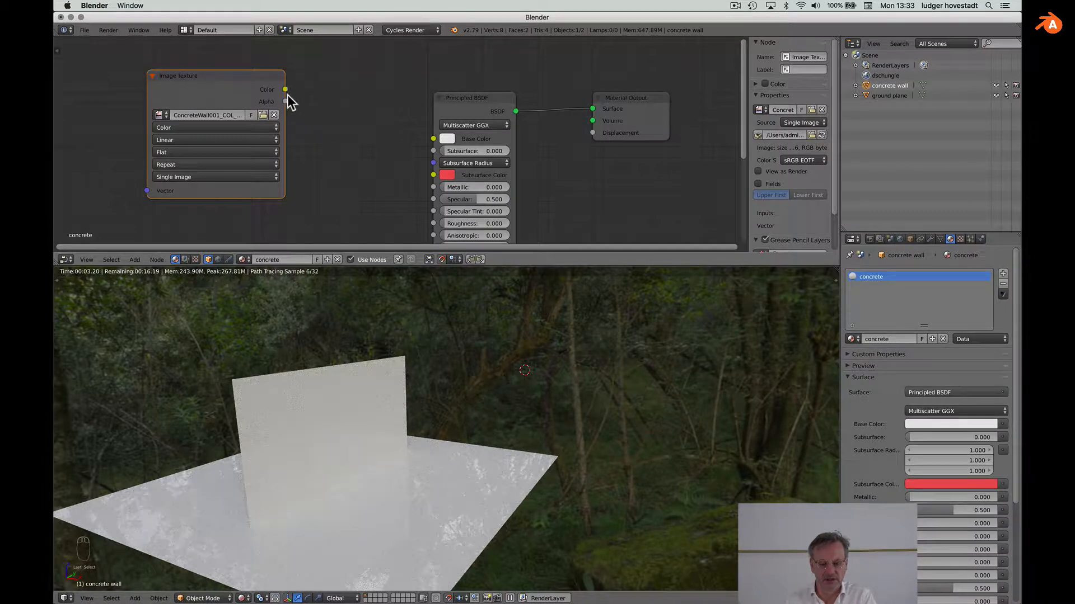
# Step: Connect the texture Color to Base Color, return to Solid shading, and enter Edit Mode
pyautogui.moveTo(285, 90); pyautogui.dragTo(431, 137)
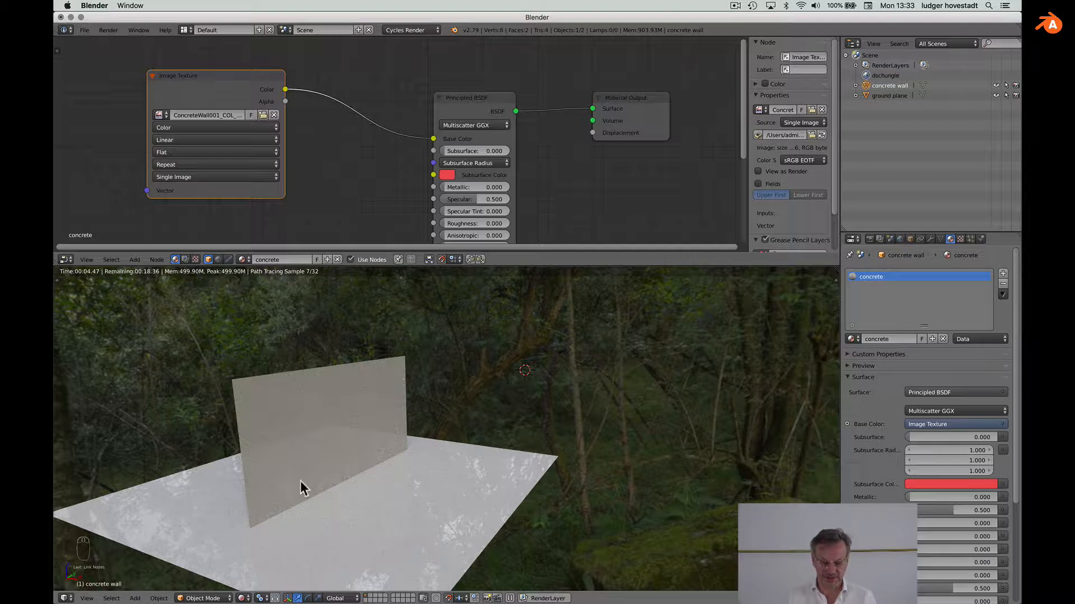
pyautogui.click(241, 597)
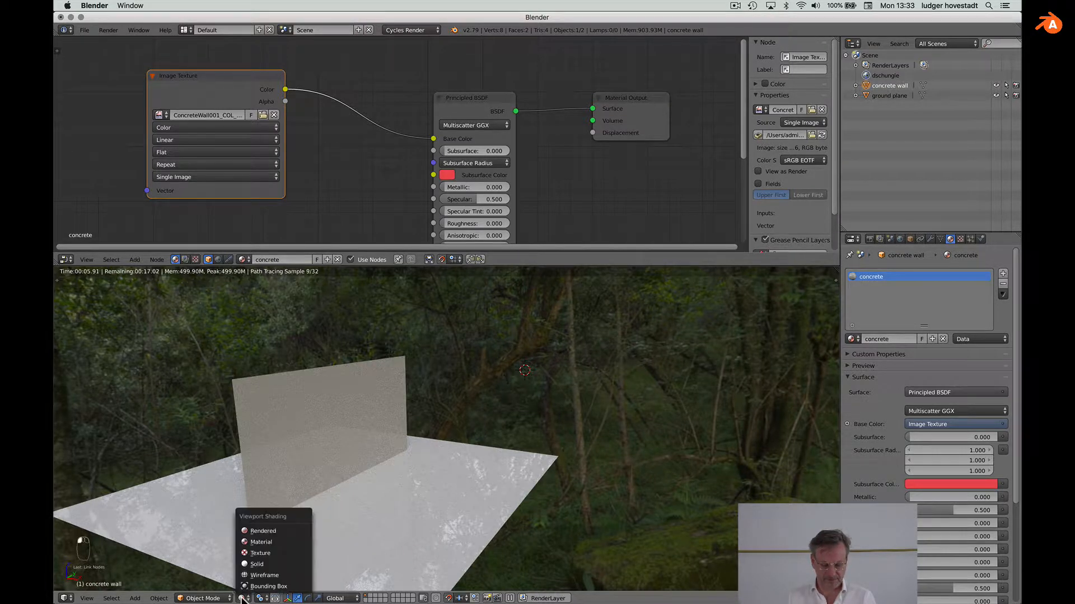
pyautogui.click(254, 543)
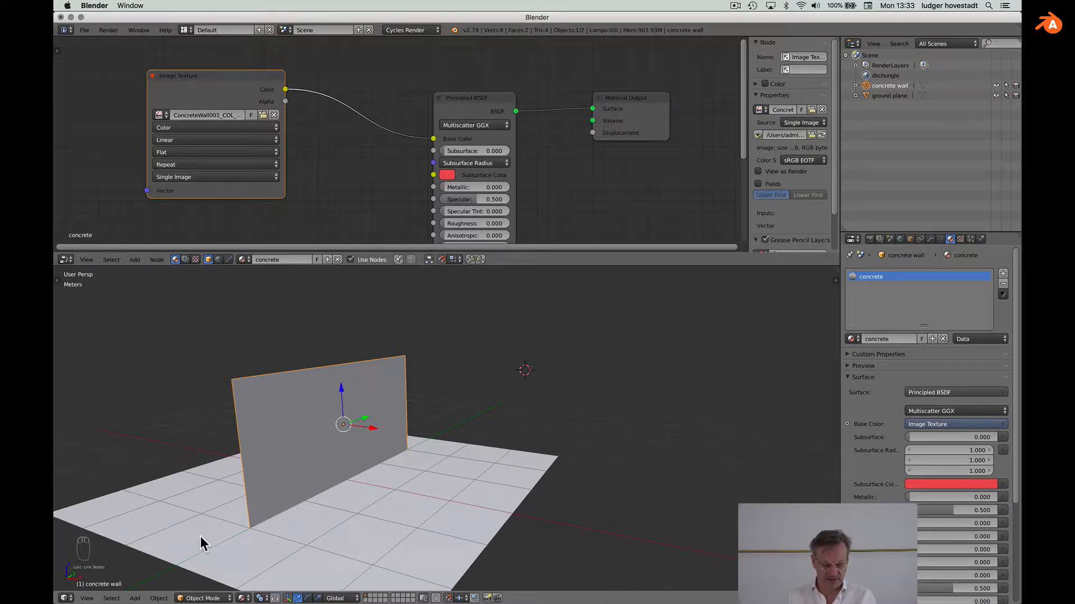
pyautogui.press('Tab')
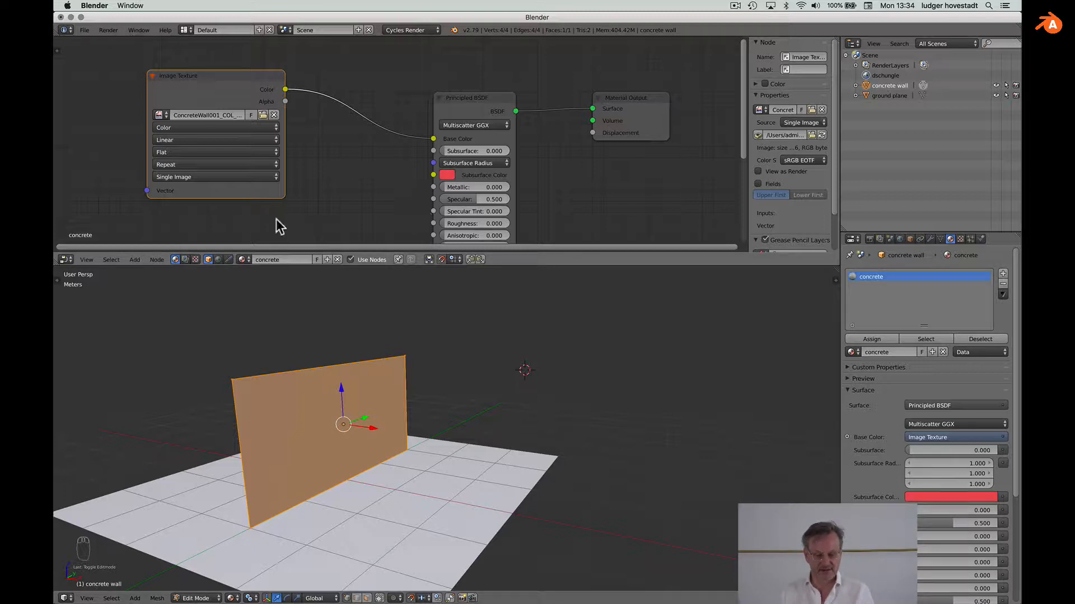
# Step: Turn the node area into an image editor showing ConcreteWall001, zoomed to fit
pyautogui.click(66, 260)
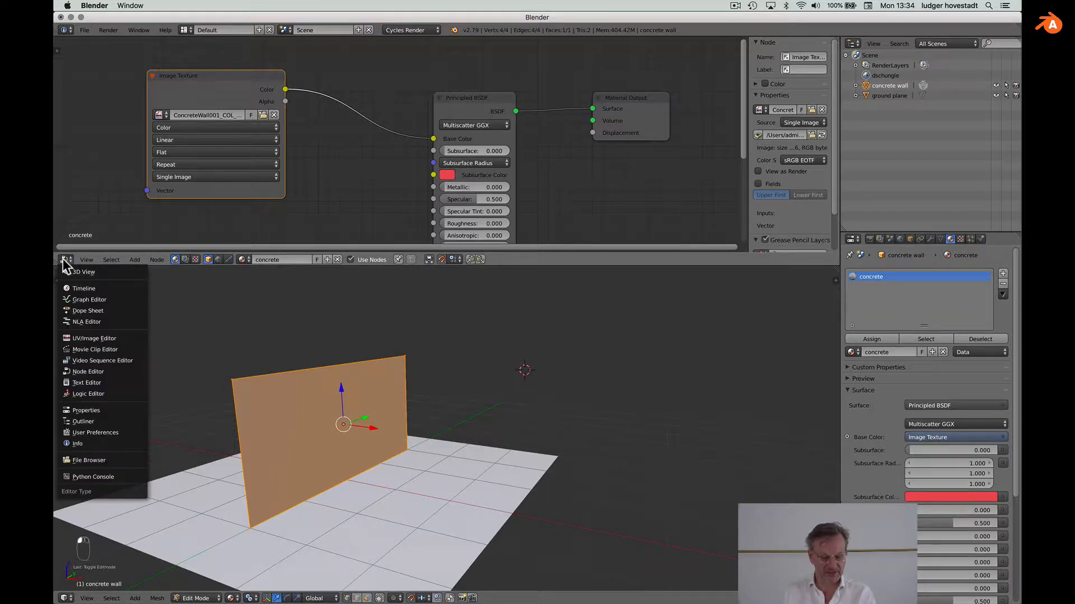
pyautogui.click(73, 338)
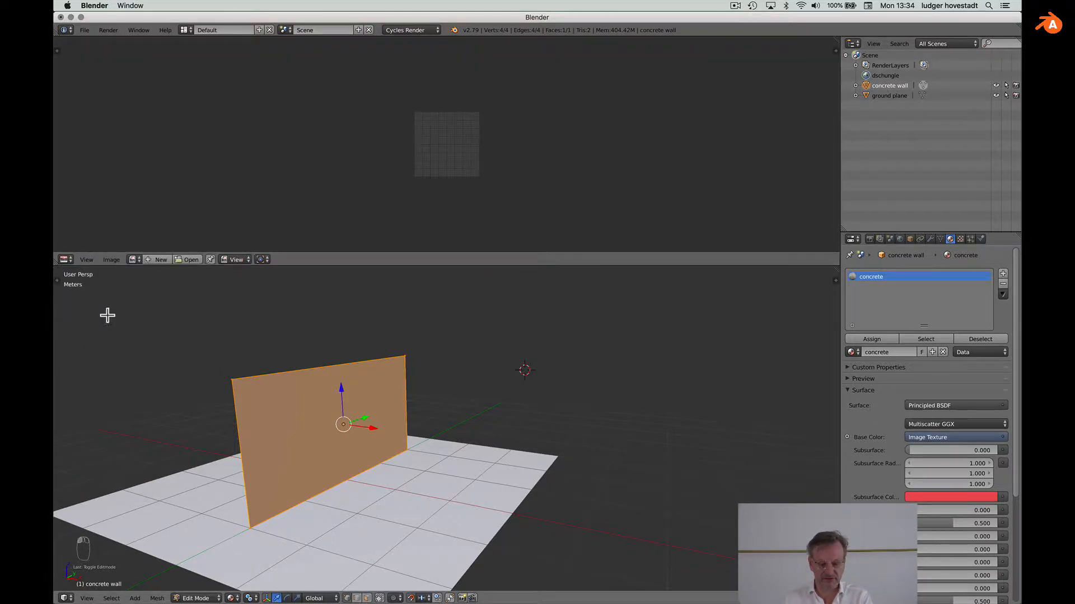
pyautogui.click(134, 260)
pyautogui.click(139, 274)
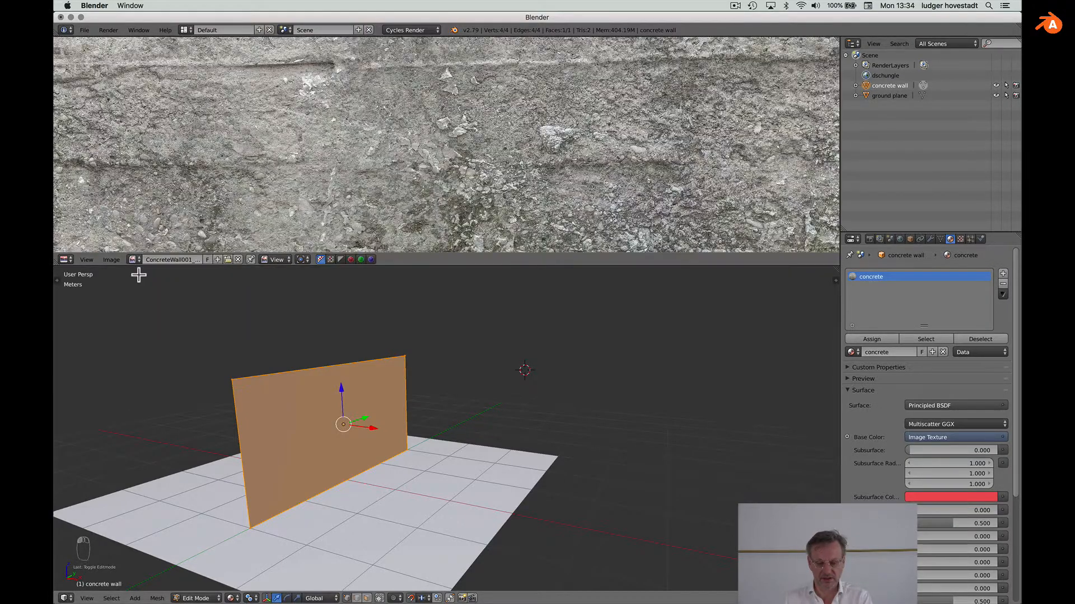
pyautogui.scroll(-8, 468, 100)
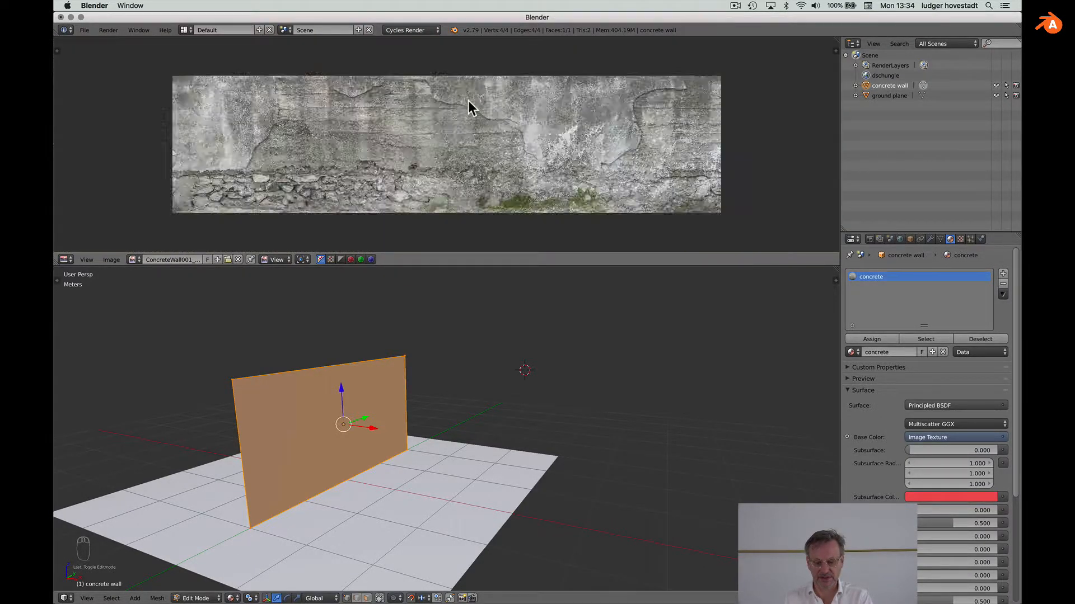
pyautogui.scroll(-2, 468, 99)
pyautogui.scroll(2, 468, 100)
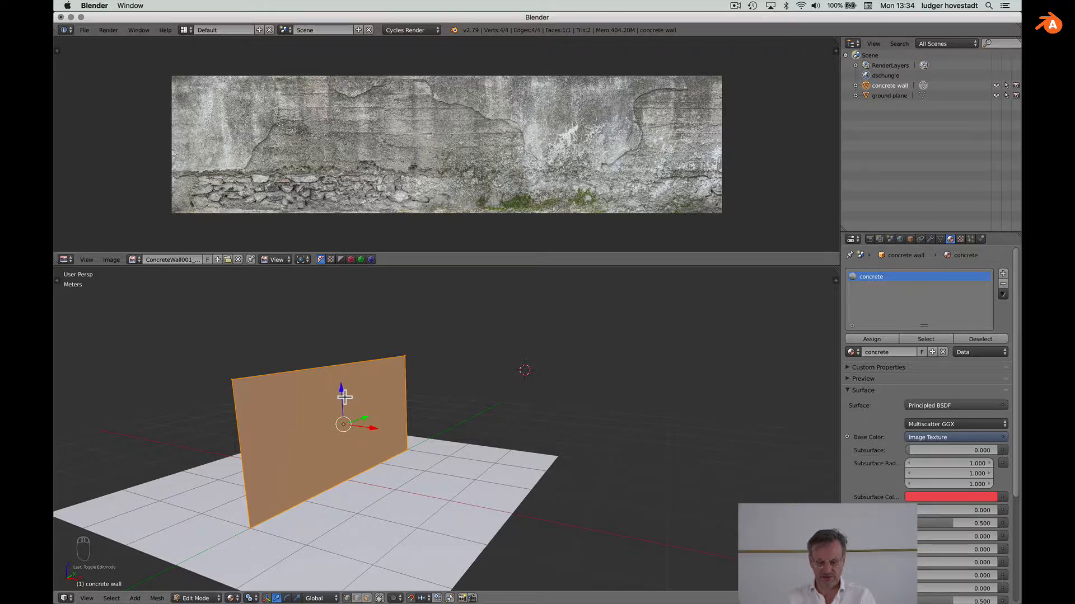
# Step: Unwrap the wall and slide its UV face onto the right half of ConcreteWall001
pyautogui.press('u')
pyautogui.press('Return')
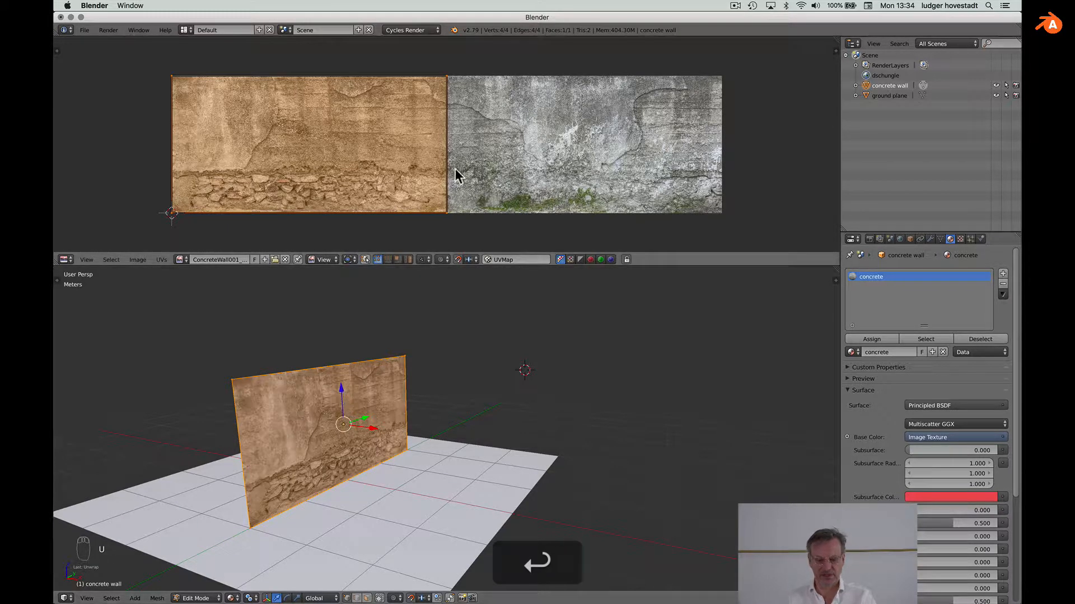
pyautogui.press('g')
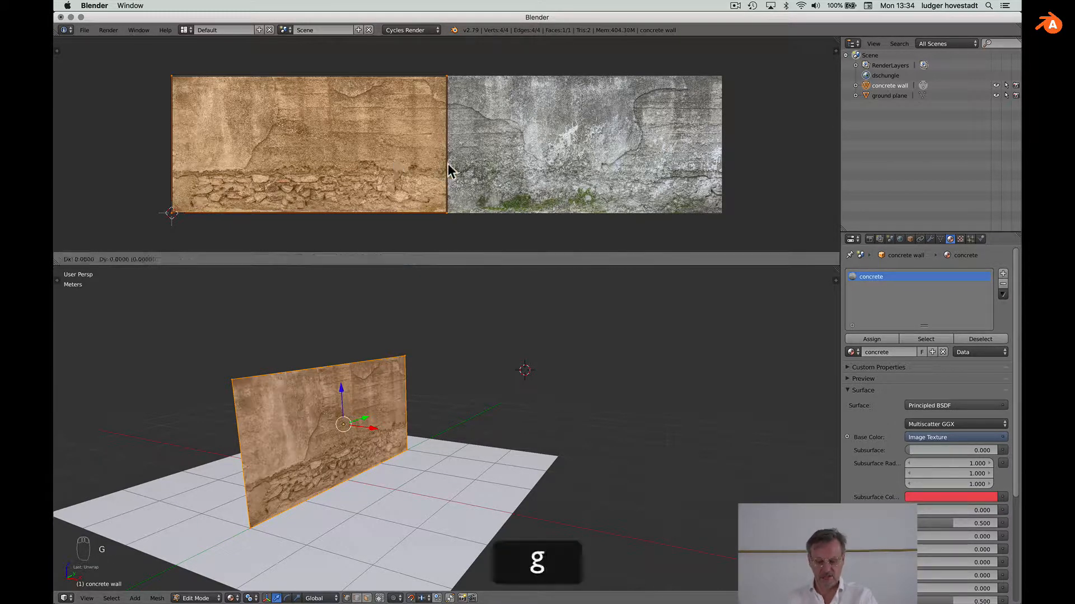
pyautogui.click(639, 157)
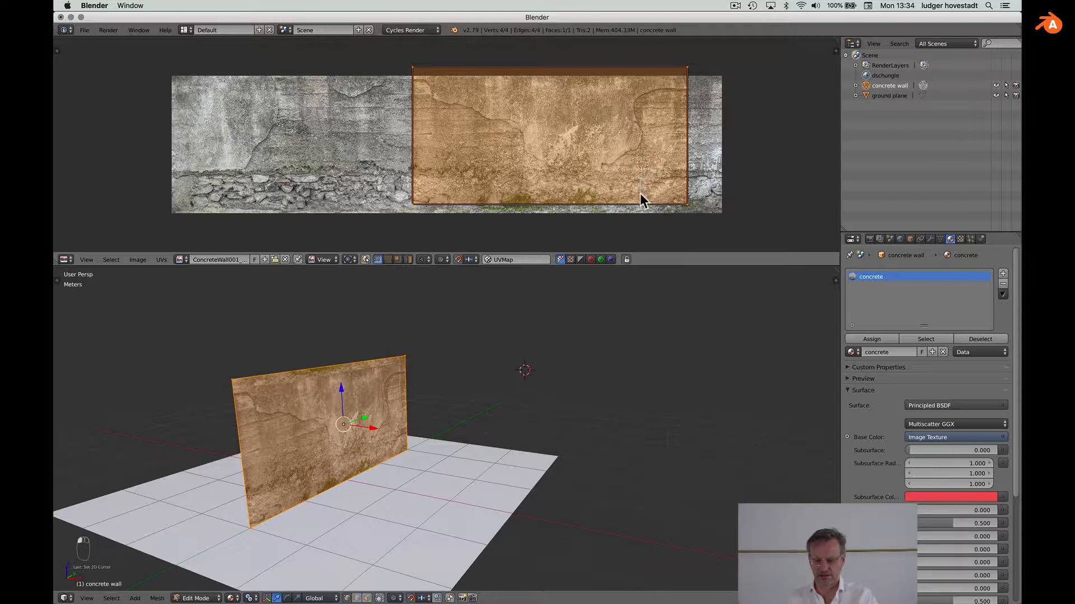
pyautogui.press('g')
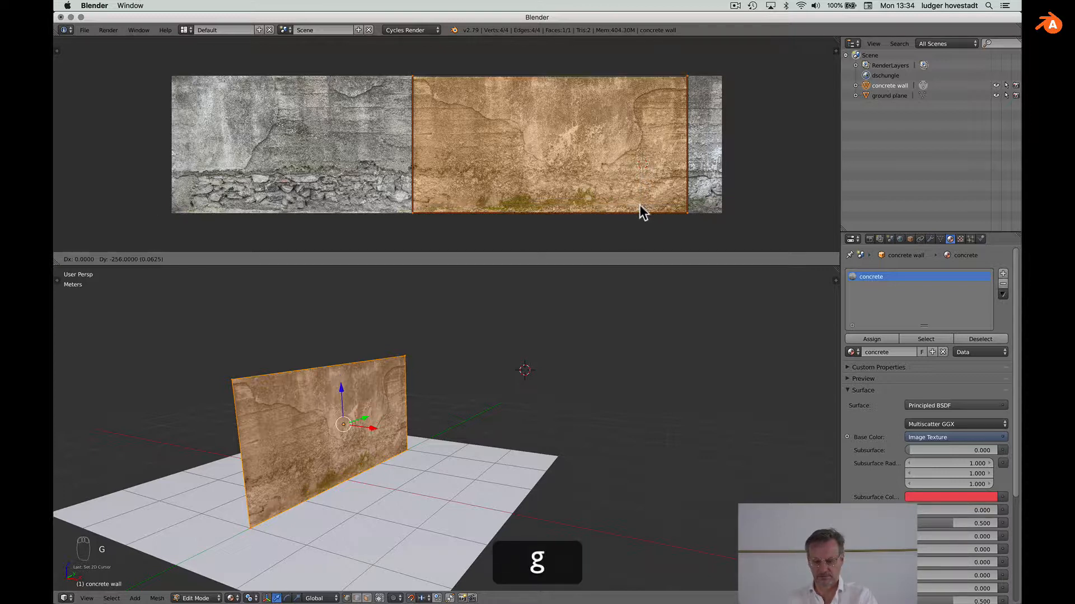
pyautogui.click(639, 205)
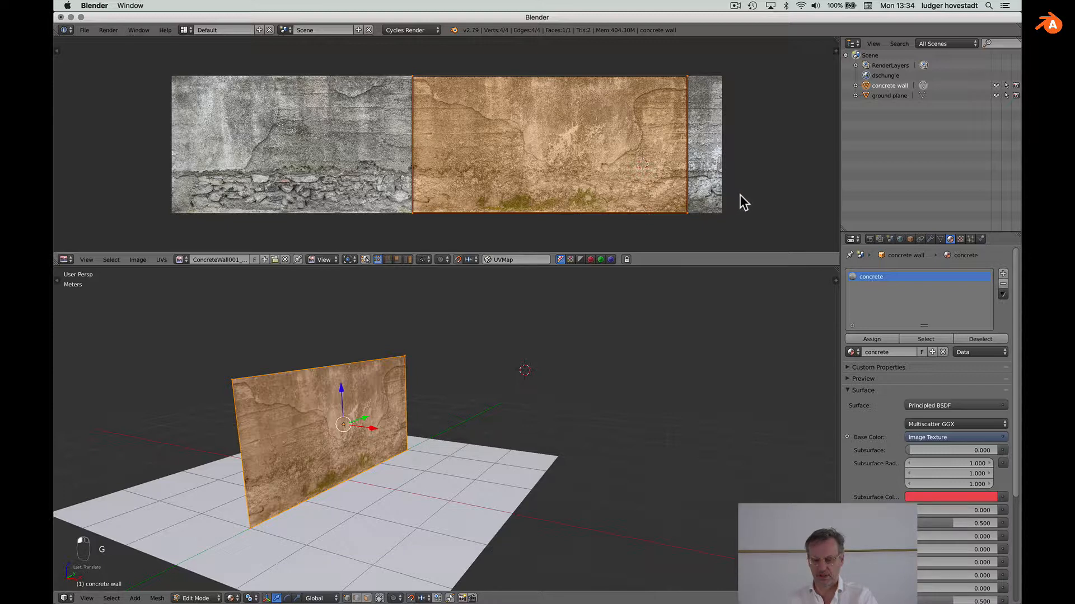
pyautogui.press('g')
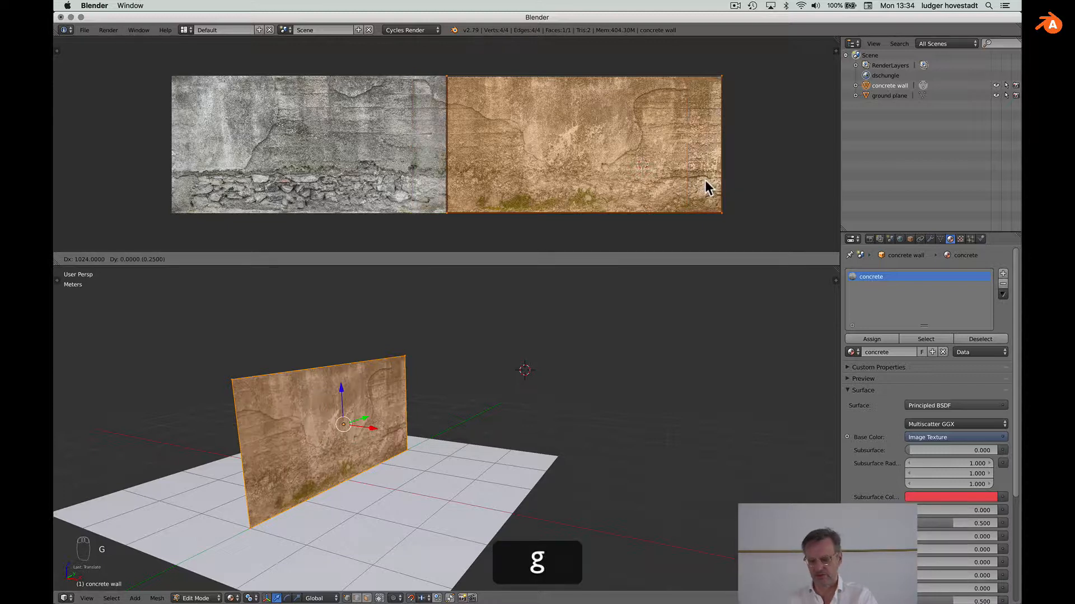
pyautogui.click(708, 187)
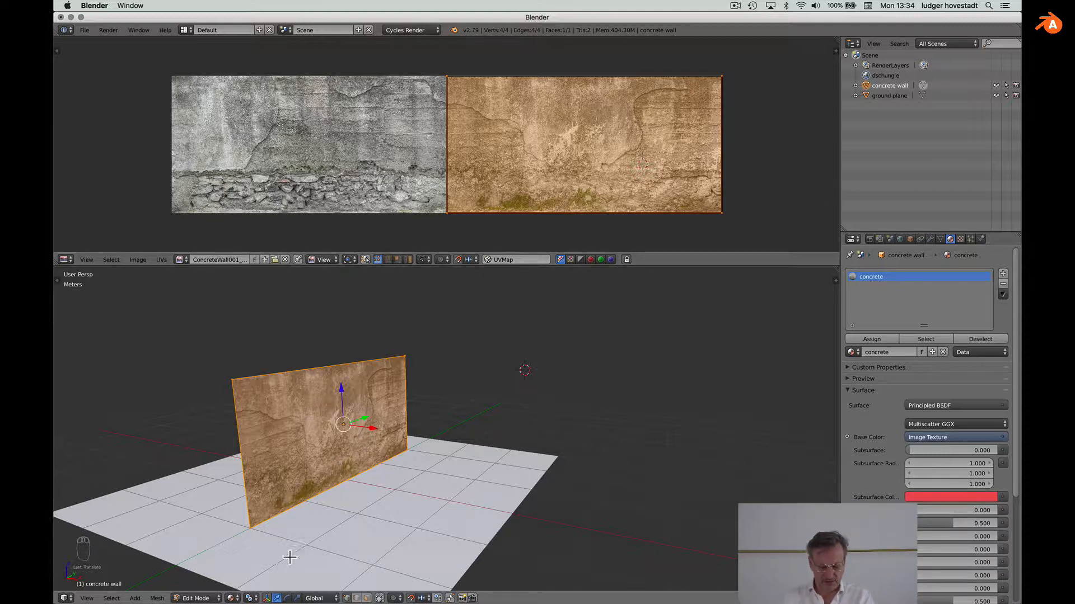
pyautogui.click(237, 599)
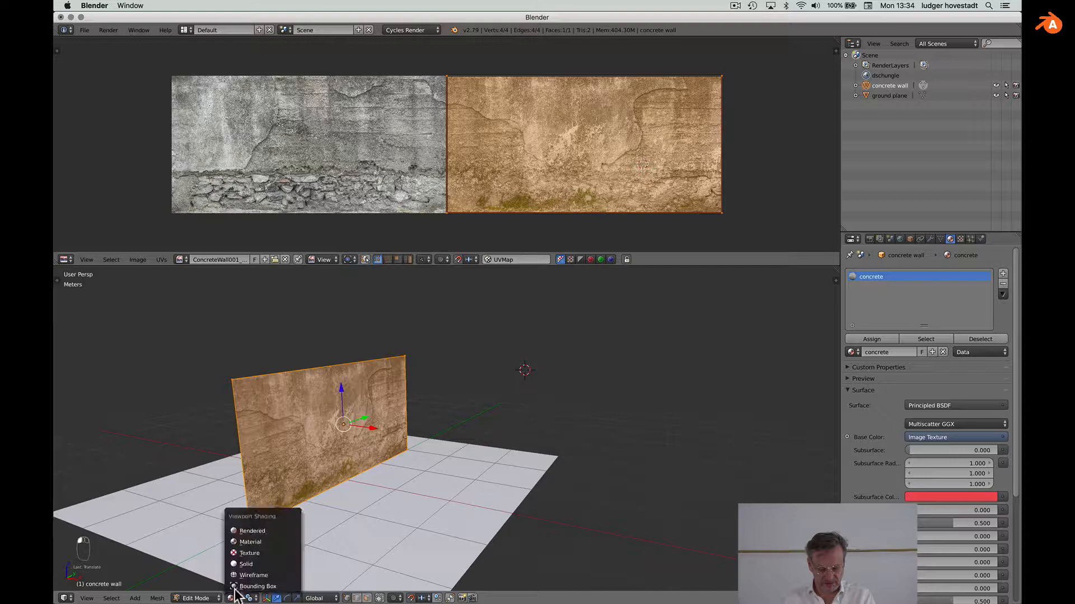
# Step: Switch the 3D view to Rendered shading and frame the concrete-textured wall
pyautogui.click(259, 530)
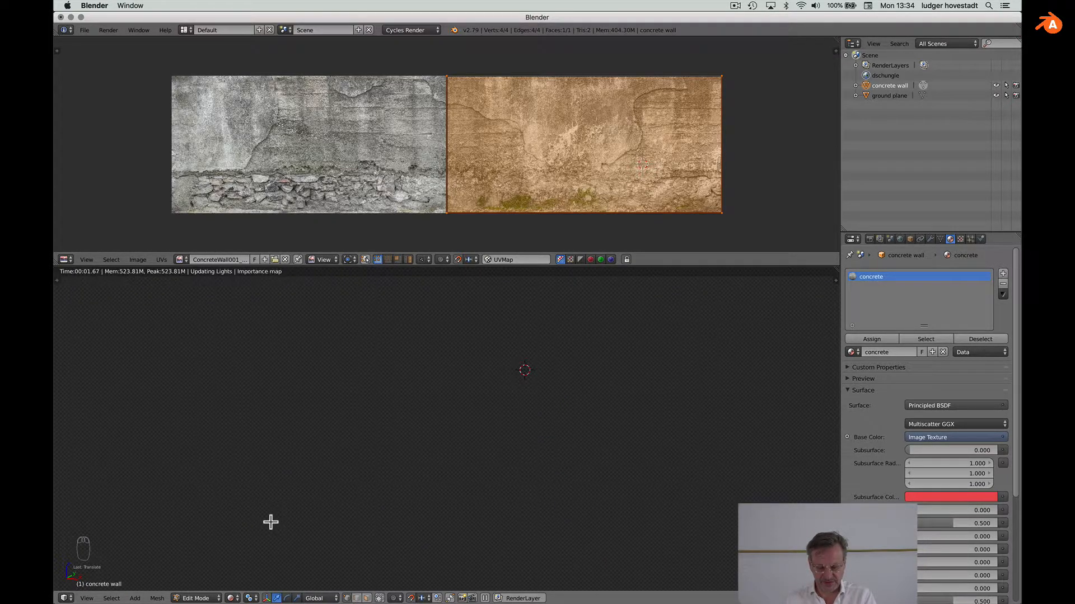
pyautogui.scroll(3, 271, 522)
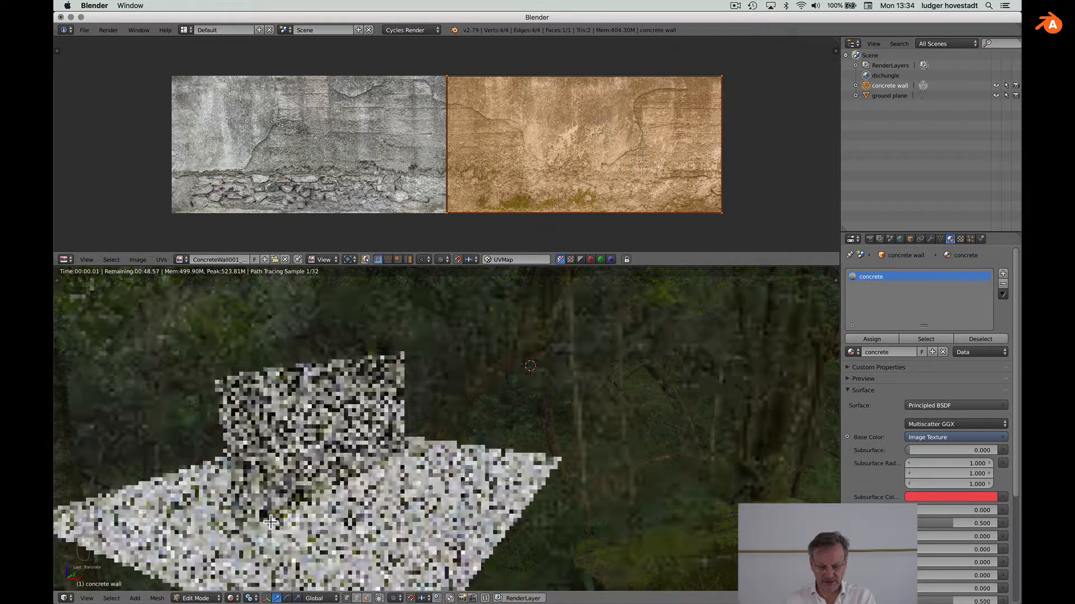
pyautogui.keyDown('shift'); pyautogui.hscroll(-5, 270, 522); pyautogui.keyUp('shift')
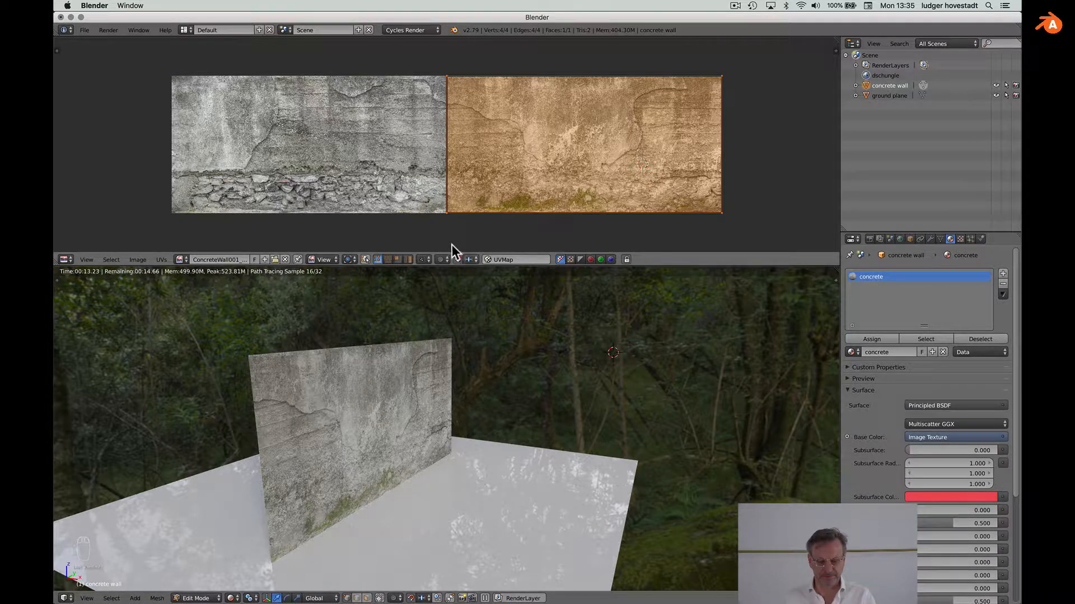
pyautogui.click(66, 259)
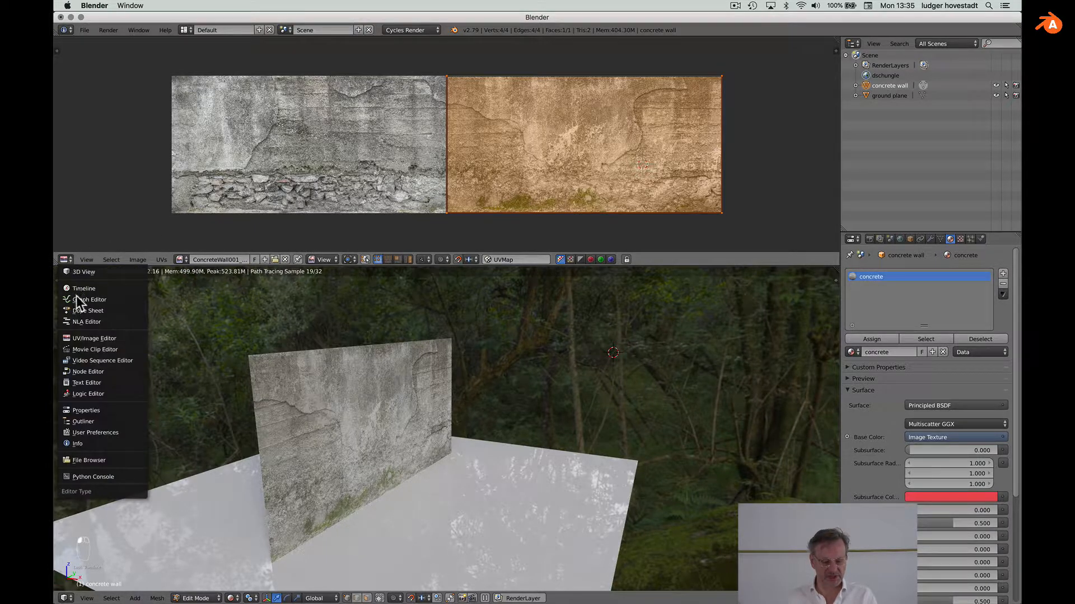
# Step: Switch the image area back to the Node Editor showing the concrete material
pyautogui.click(89, 373)
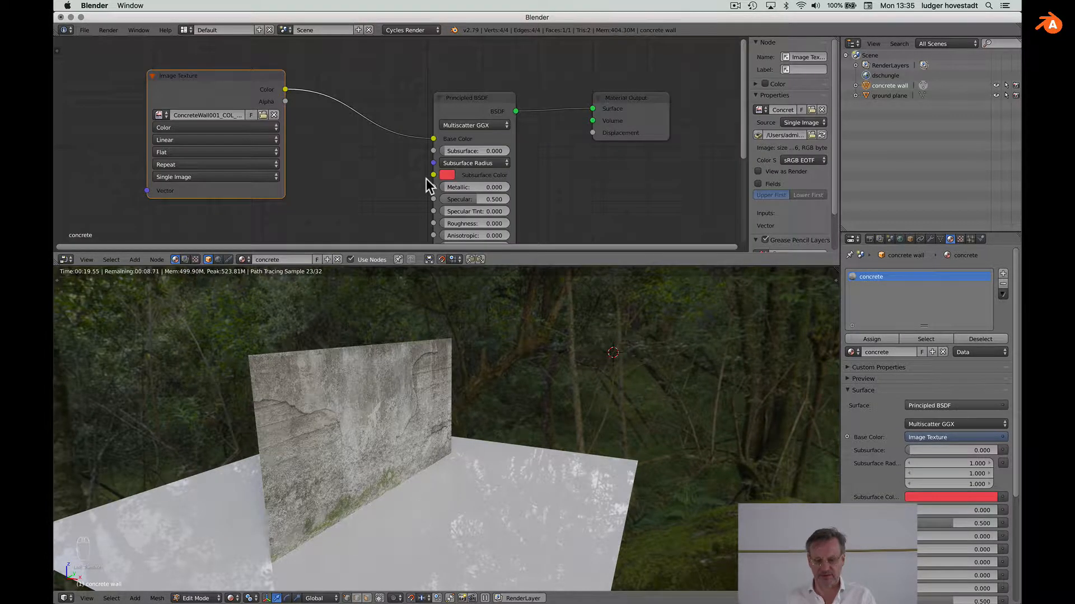
pyautogui.scroll(-5, 425, 179)
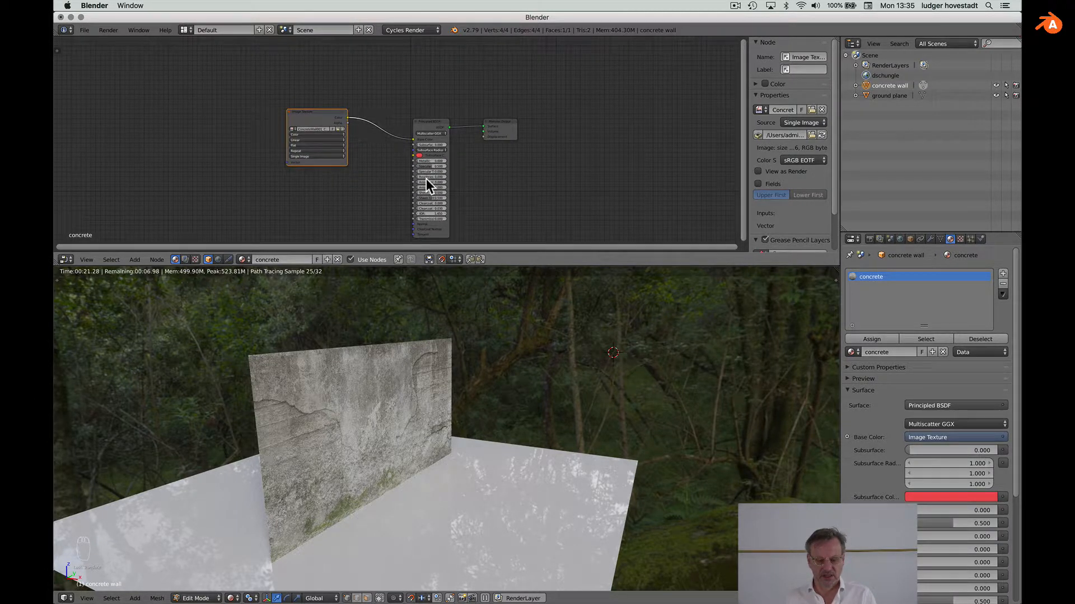
pyautogui.scroll(3, 426, 179)
pyautogui.scroll(-2, 425, 179)
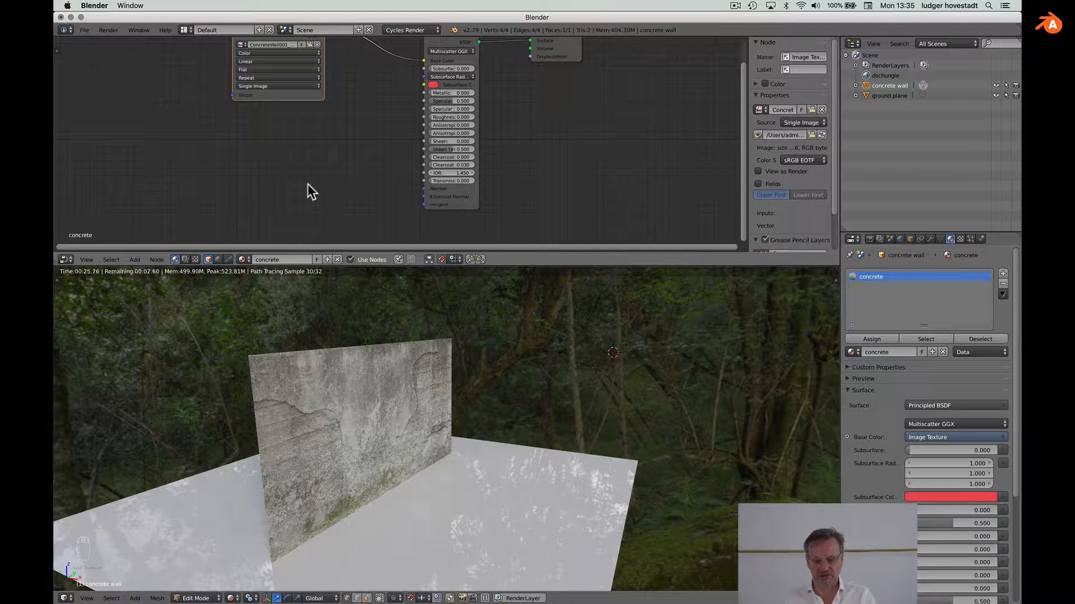
pyautogui.scroll(2, 287, 178)
# Step: Add a widened Image Texture node below the first texture and browse for its image
pyautogui.hotkey('shift', 'a')
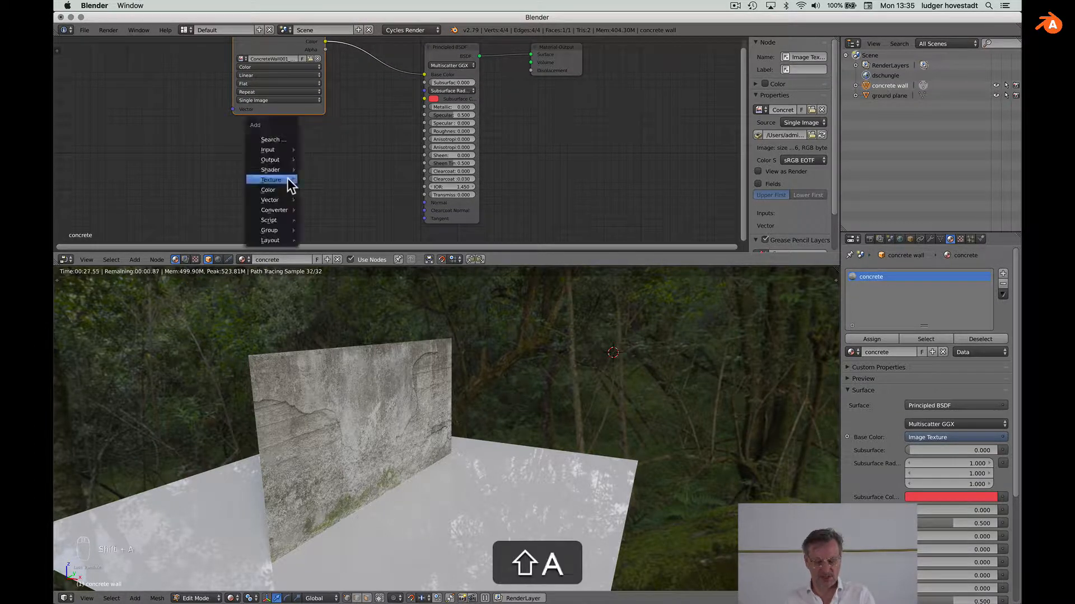
pyautogui.moveTo(288, 179)
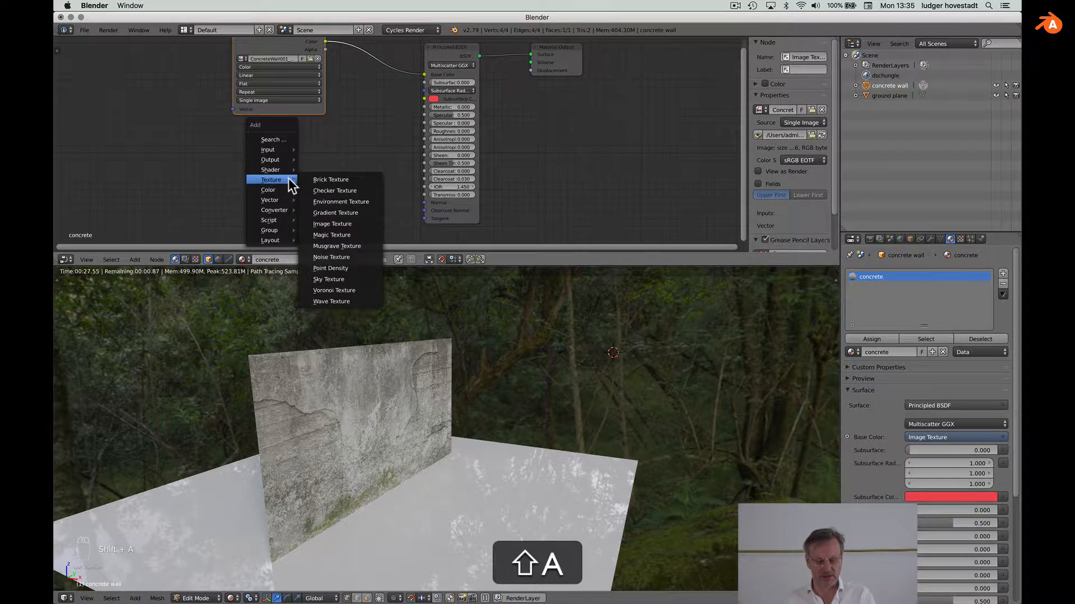
pyautogui.click(334, 224)
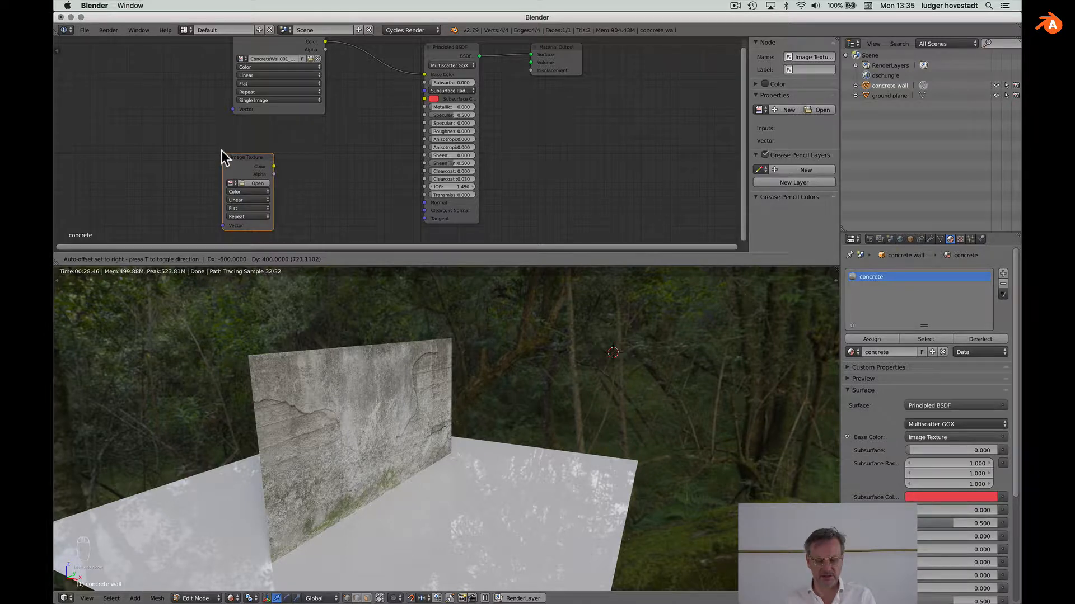
pyautogui.click(222, 158)
pyautogui.moveTo(222, 181); pyautogui.dragTo(173, 181)
pyautogui.click(205, 183)
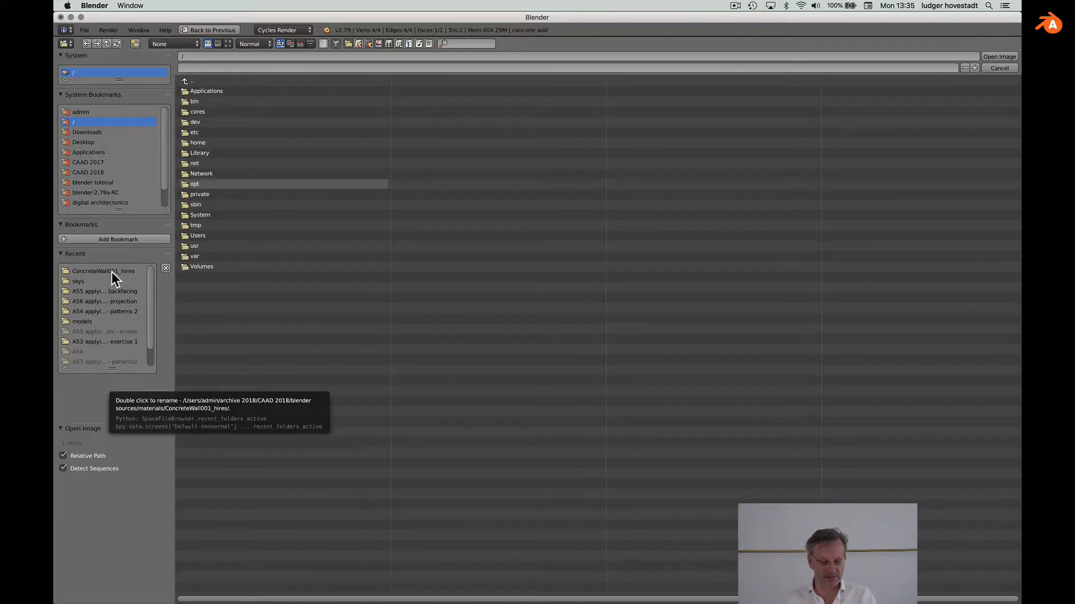
# Step: Load ConcreteWall001_NRM_HIRES.jpg from blender sources/materials/ConcreteWall001_hires into the new node
pyautogui.click(89, 280)
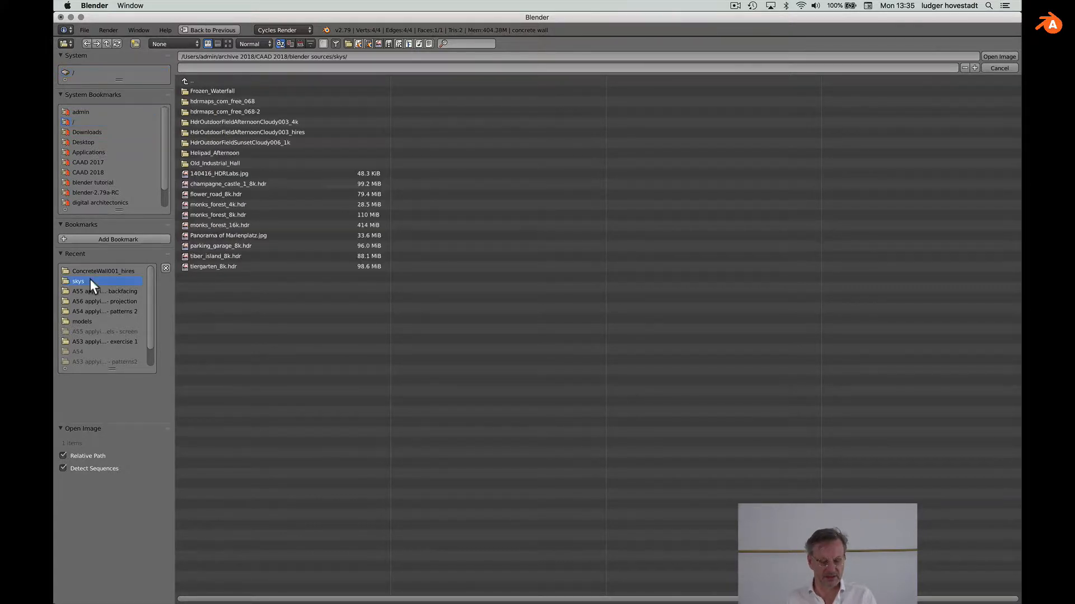
pyautogui.click(185, 80)
pyautogui.click(183, 120)
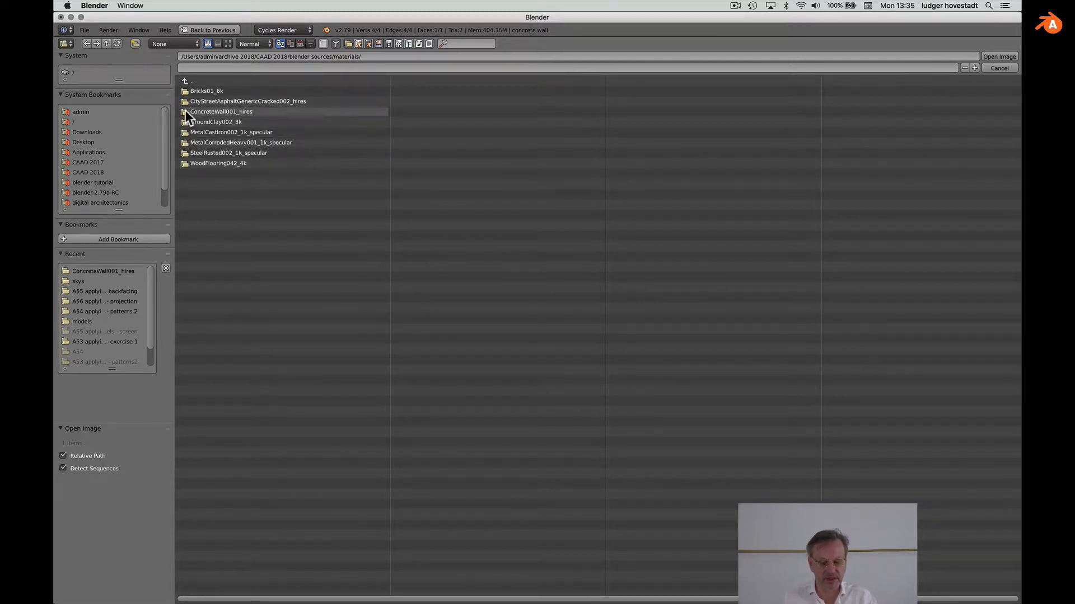
pyautogui.click(184, 111)
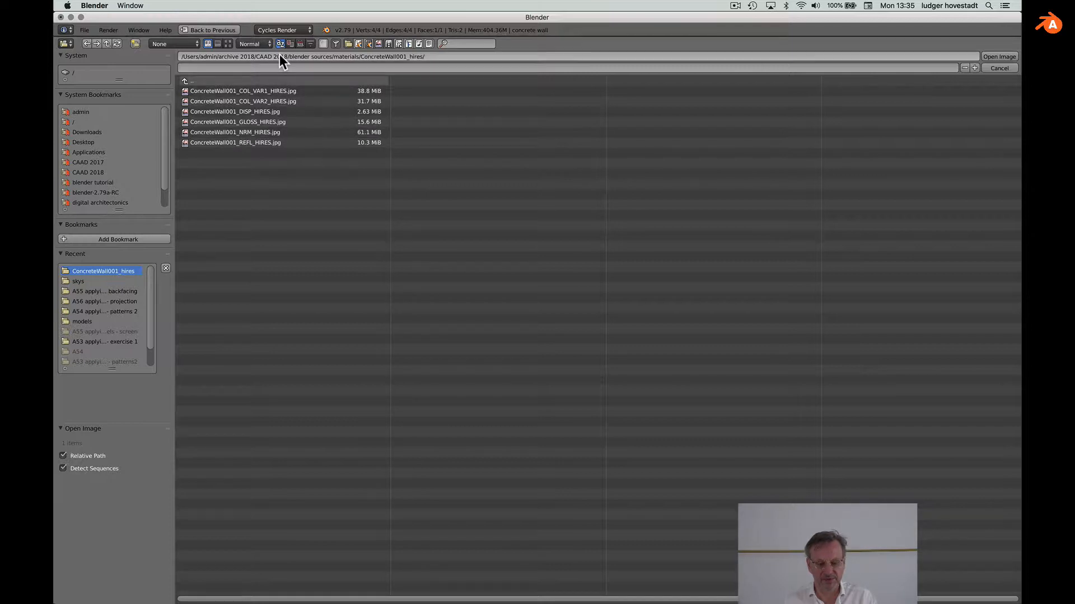
pyautogui.click(227, 43)
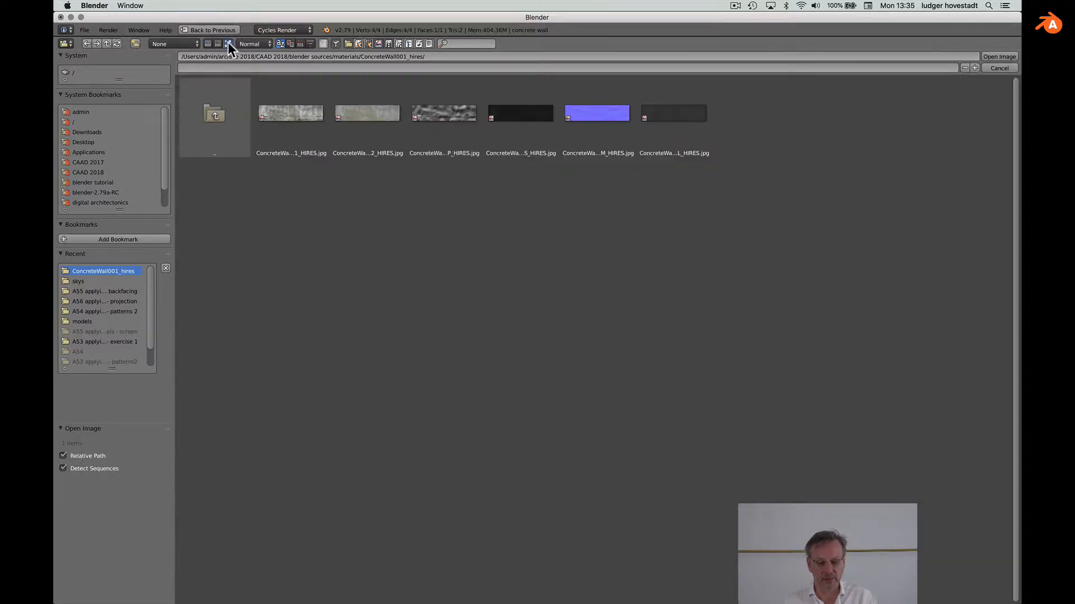
pyautogui.click(611, 119)
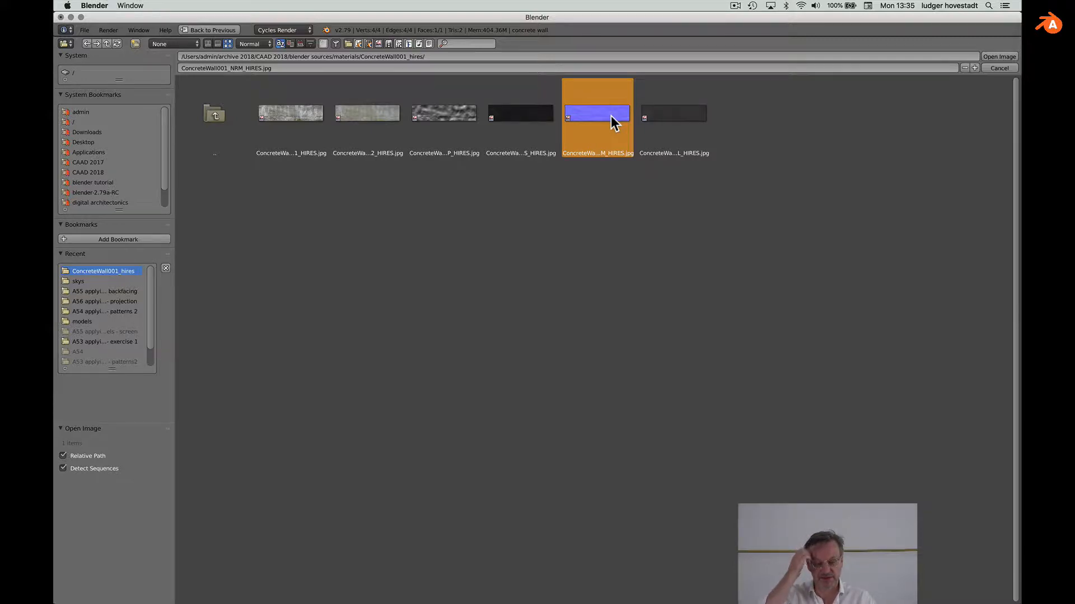
pyautogui.doubleClick(610, 116)
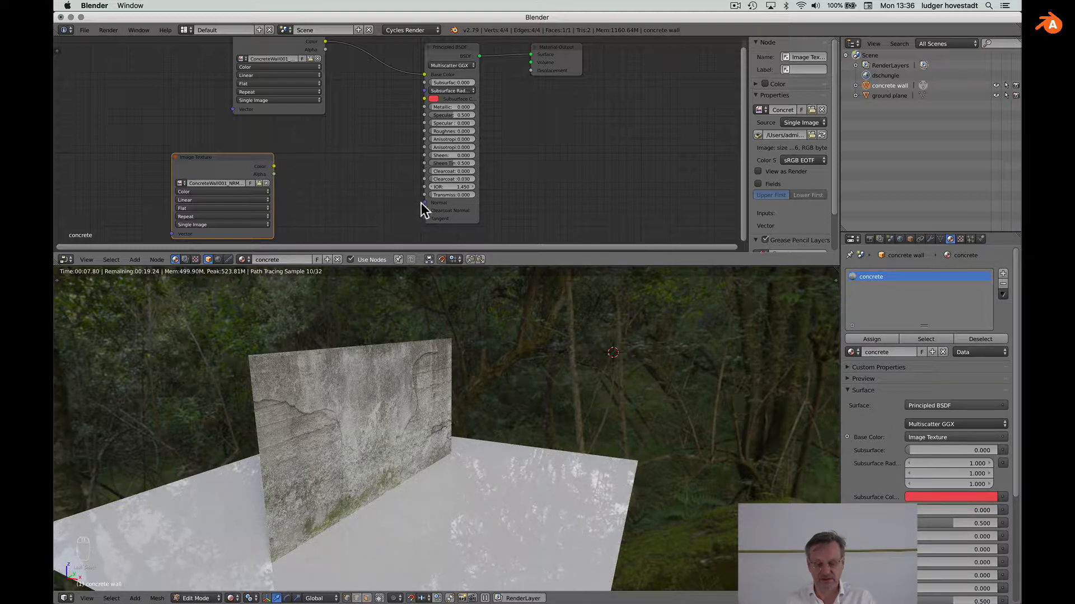
# Step: Set the normal image to Non-Color Data and add a Normal Map node beside it
pyautogui.click(220, 191)
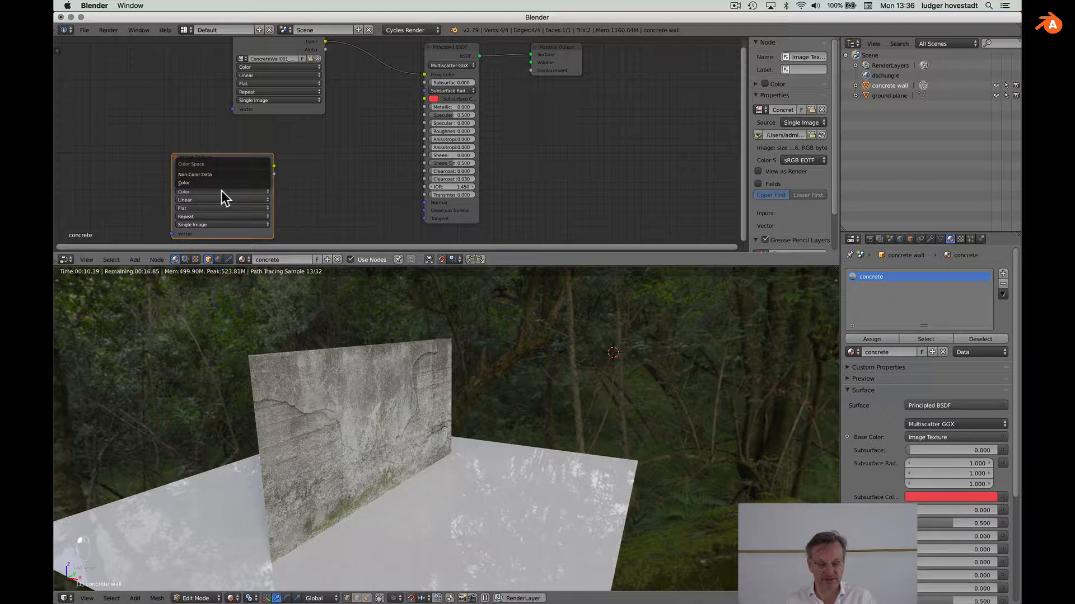
pyautogui.click(221, 175)
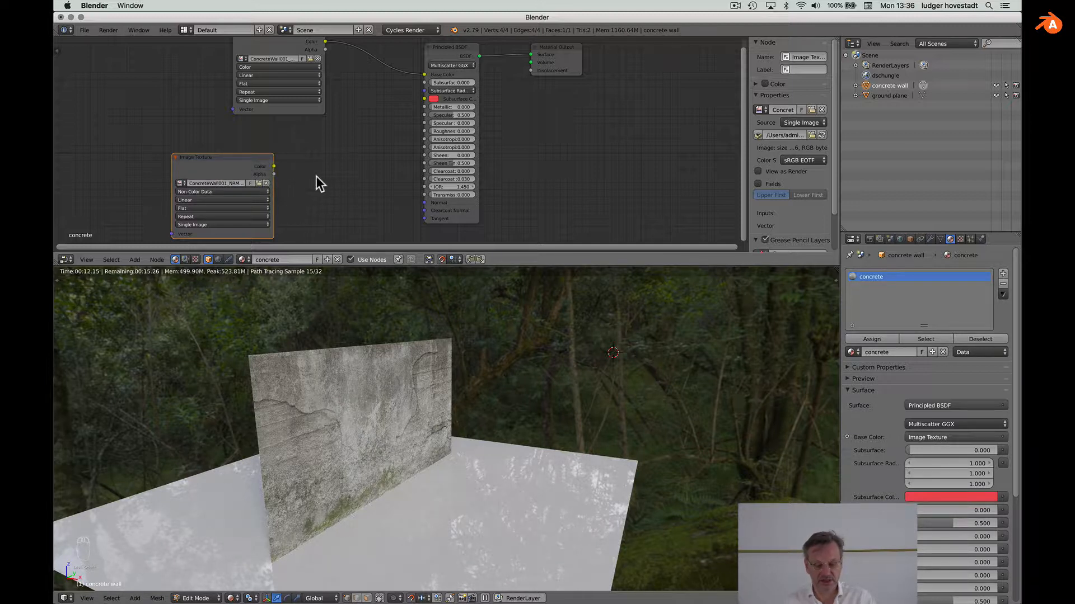
pyautogui.hotkey('shift', 'a')
pyautogui.moveTo(317, 179)
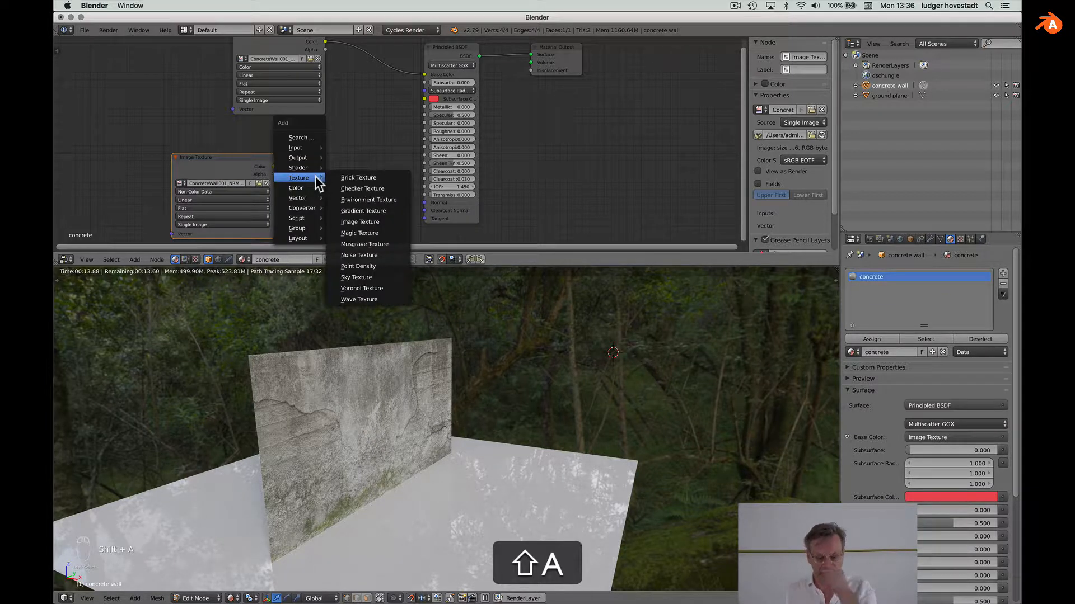
pyautogui.moveTo(314, 201)
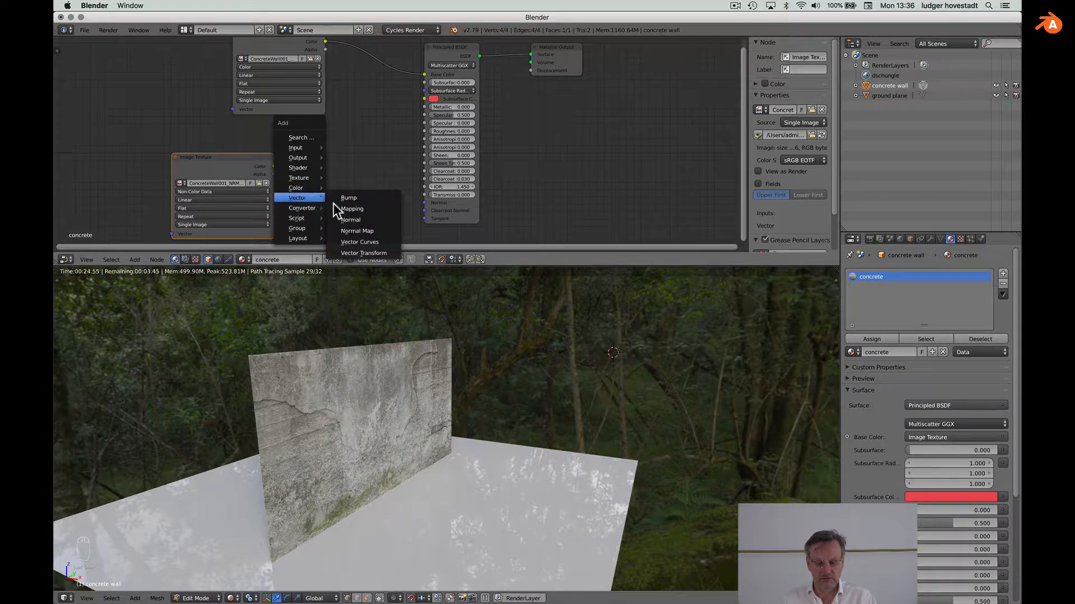
pyautogui.click(358, 231)
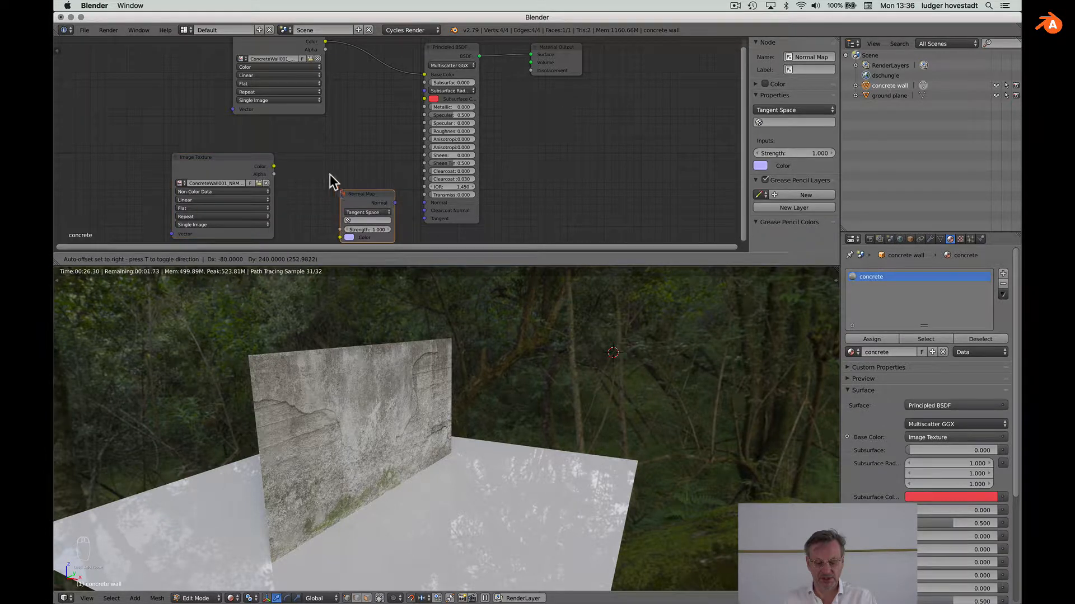
pyautogui.click(326, 167)
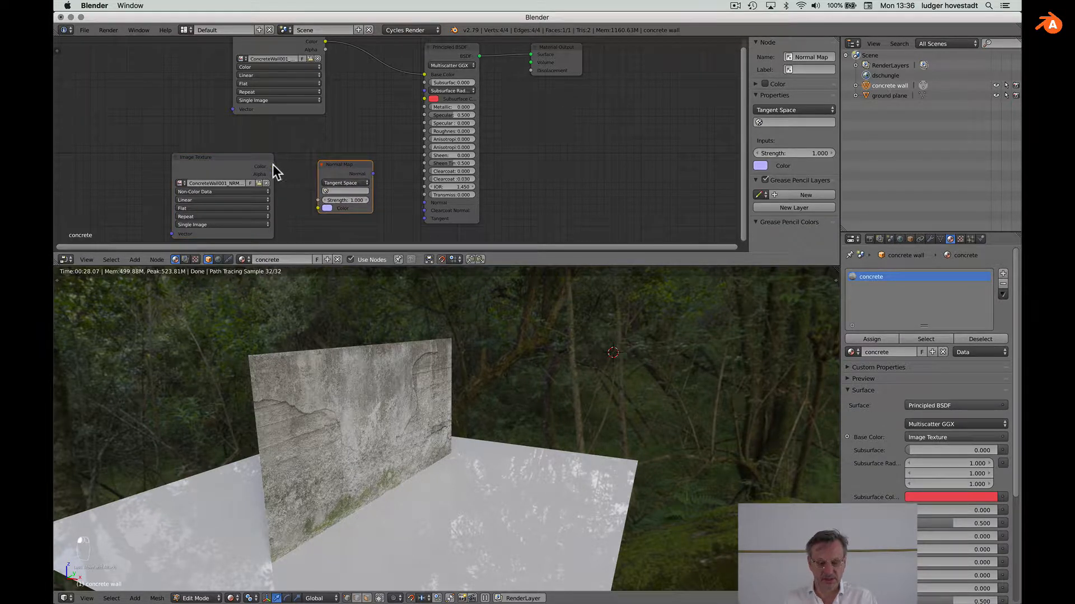
# Step: Wire image Color into the Normal Map and its output into the BSDF Normal, strength 5
pyautogui.moveTo(274, 166); pyautogui.dragTo(318, 208)
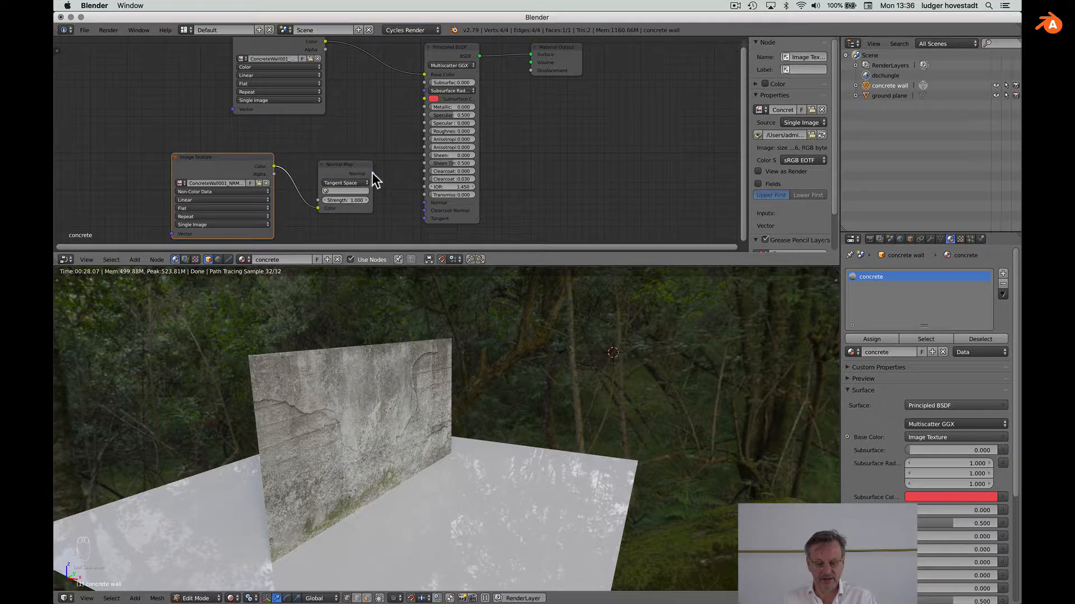
pyautogui.moveTo(373, 173); pyautogui.dragTo(423, 202)
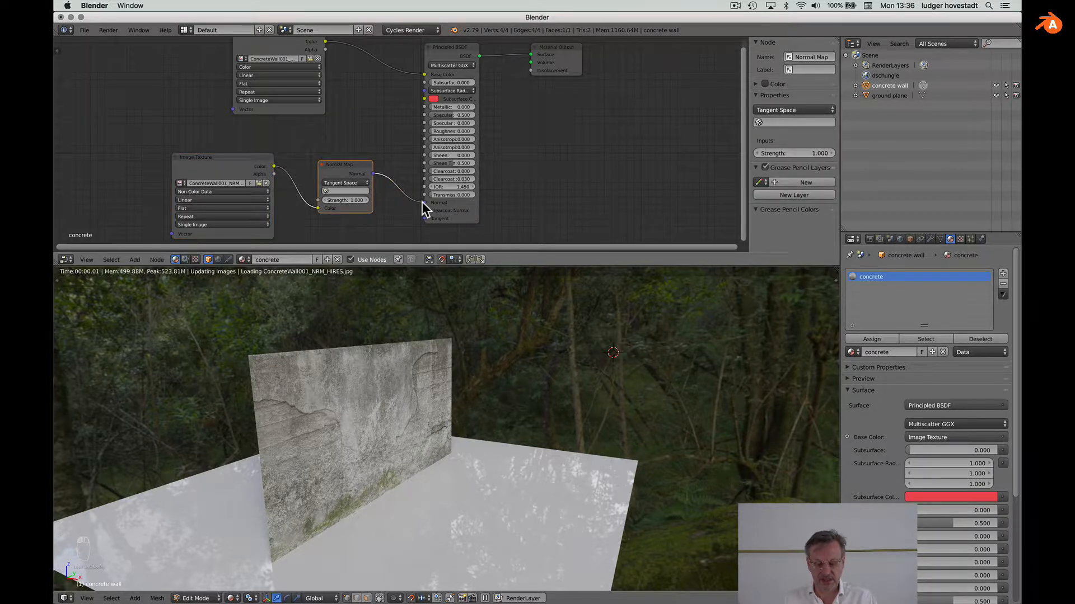
pyautogui.click(348, 200)
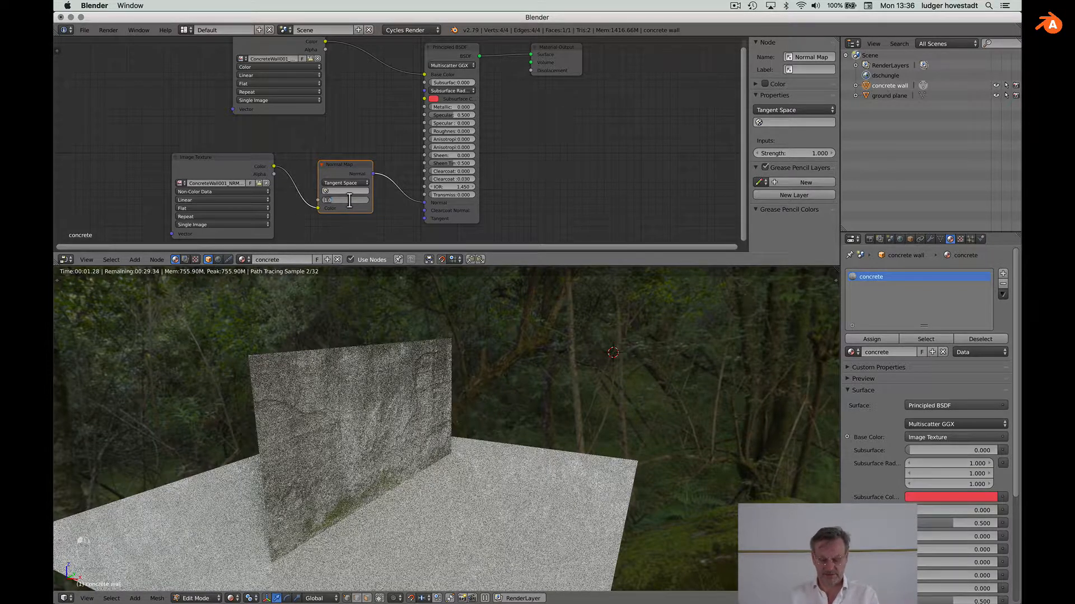
pyautogui.write('5')
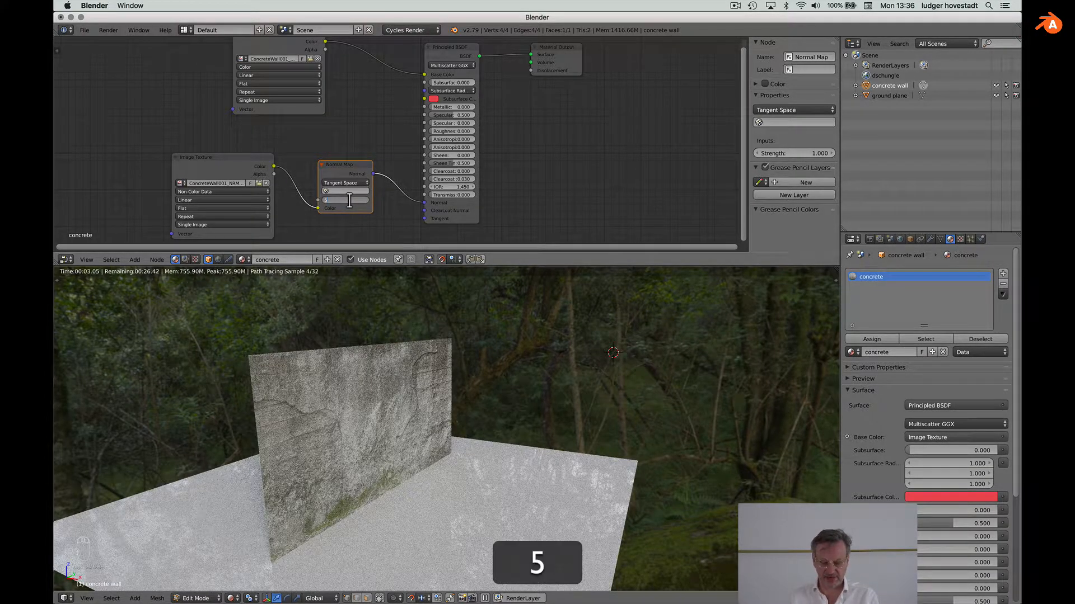
pyautogui.press('Return')
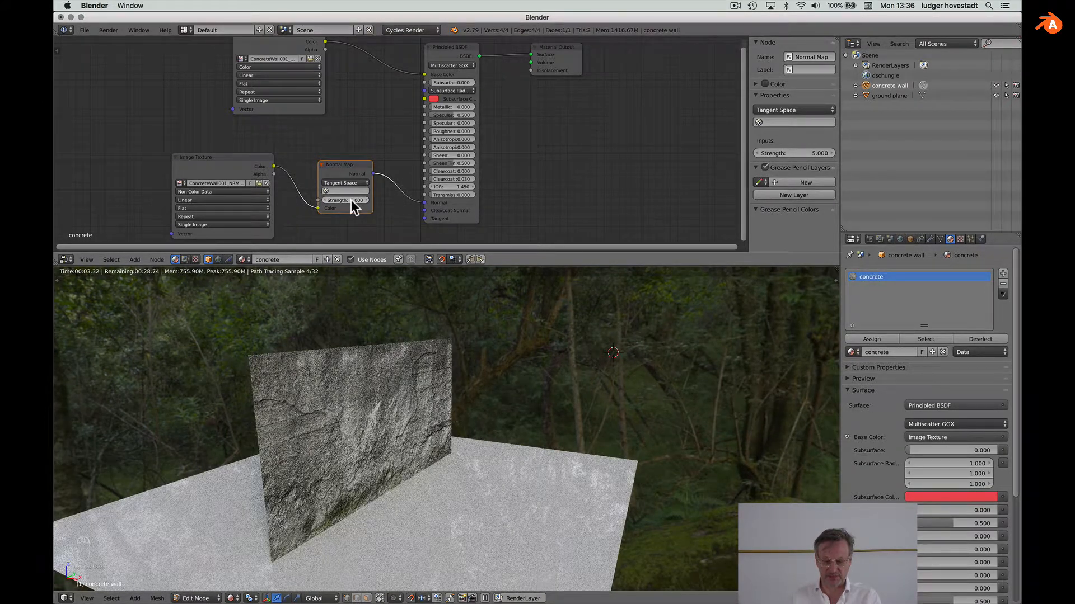
pyautogui.write('10')
pyautogui.press('Return')
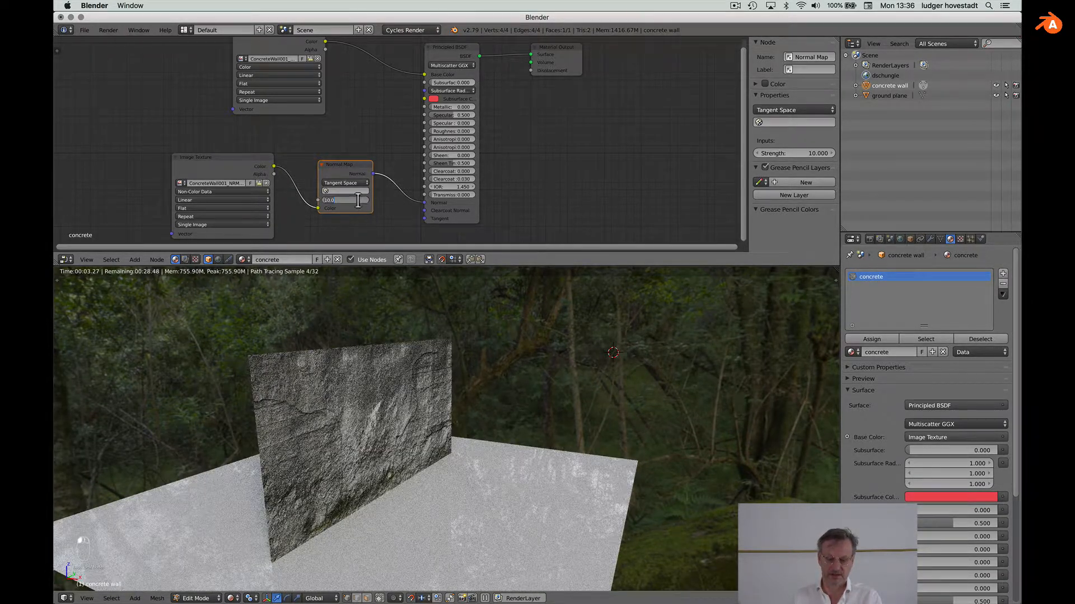
pyautogui.write('3')
pyautogui.press('Return')
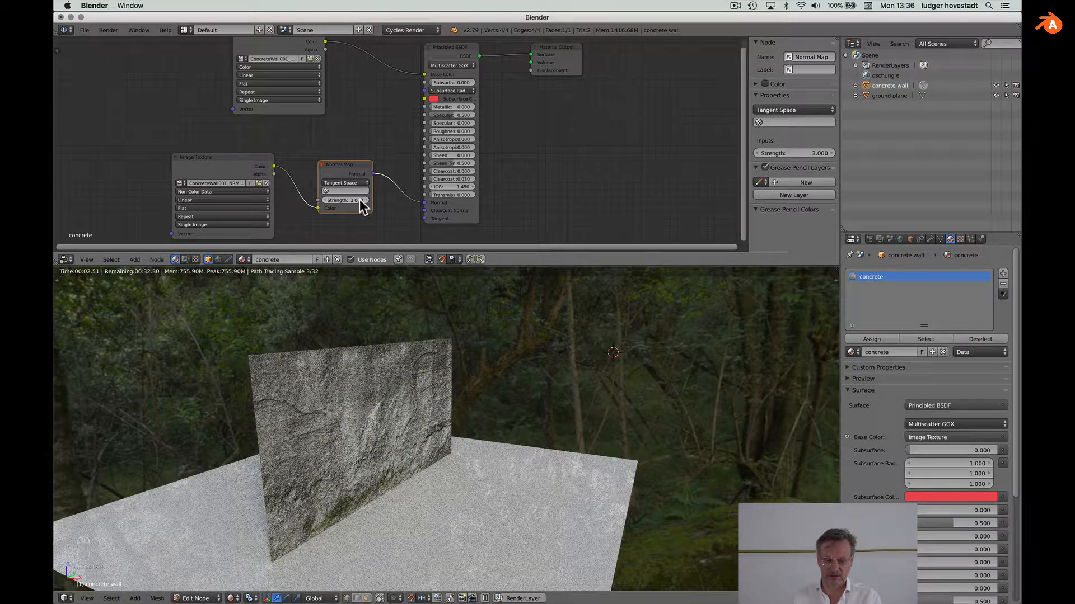
pyautogui.doubleClick(360, 199)
pyautogui.write('5')
pyautogui.press('Return')
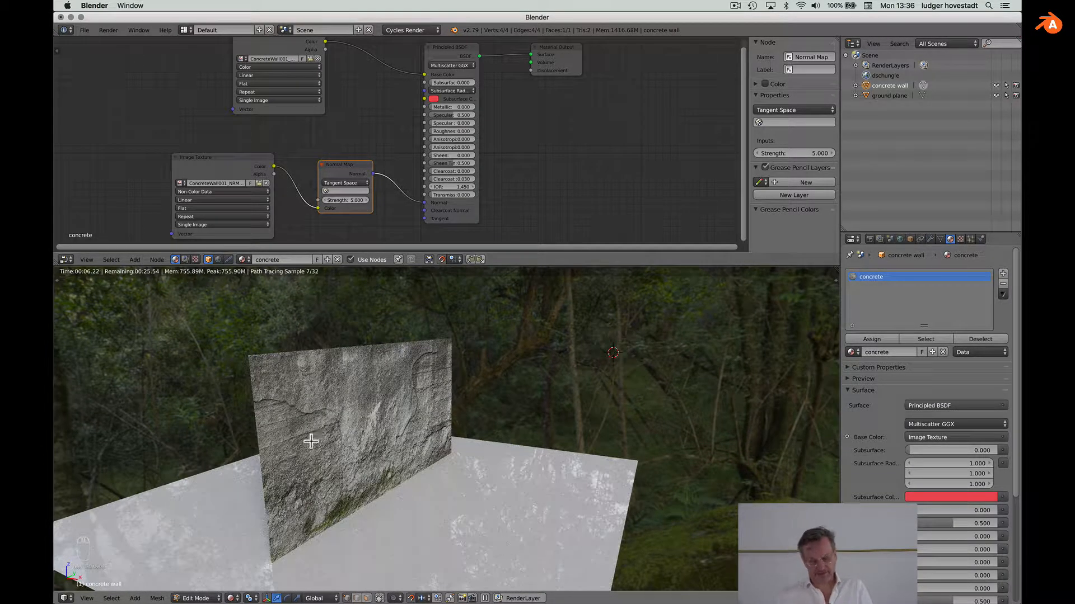
pyautogui.hscroll(-5, 314, 450)
pyautogui.hscroll(-3, 314, 450)
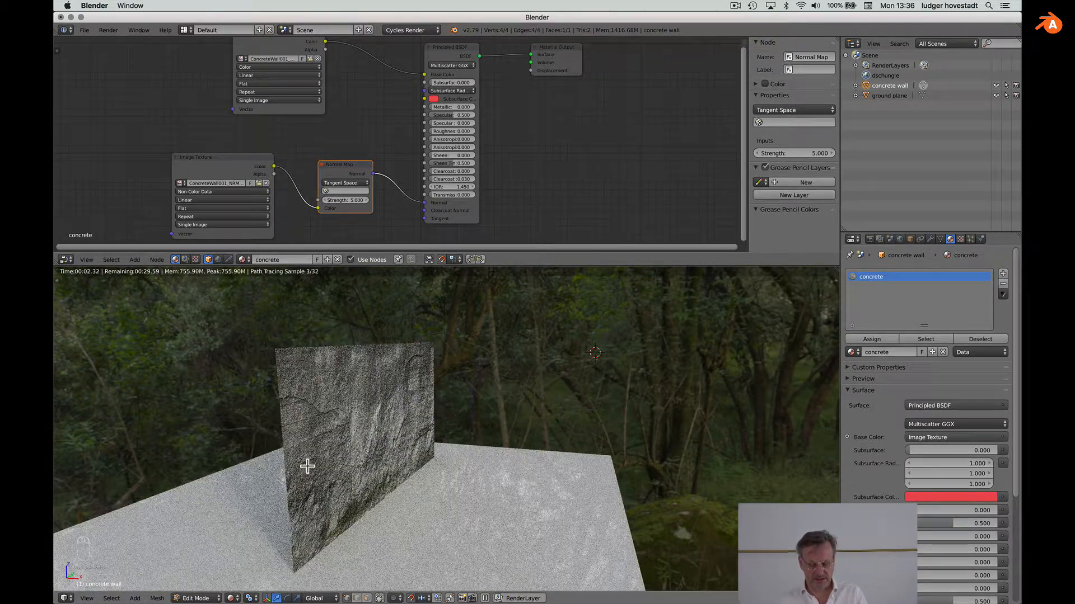
pyautogui.click(231, 598)
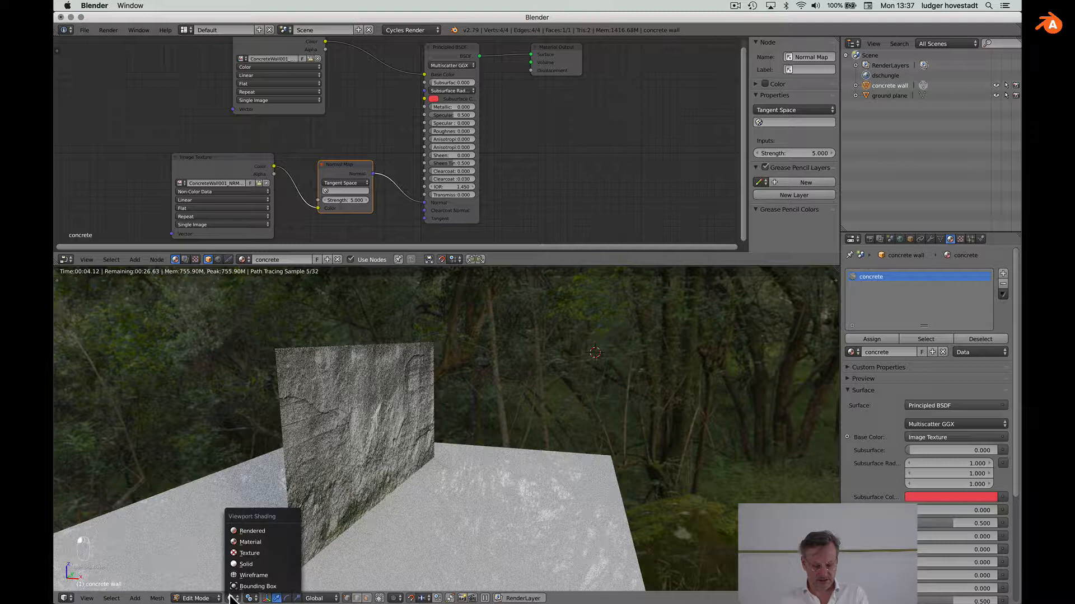
# Step: In material preview, extrude the wall's left edge 60 cm along X to add thickness
pyautogui.click(244, 543)
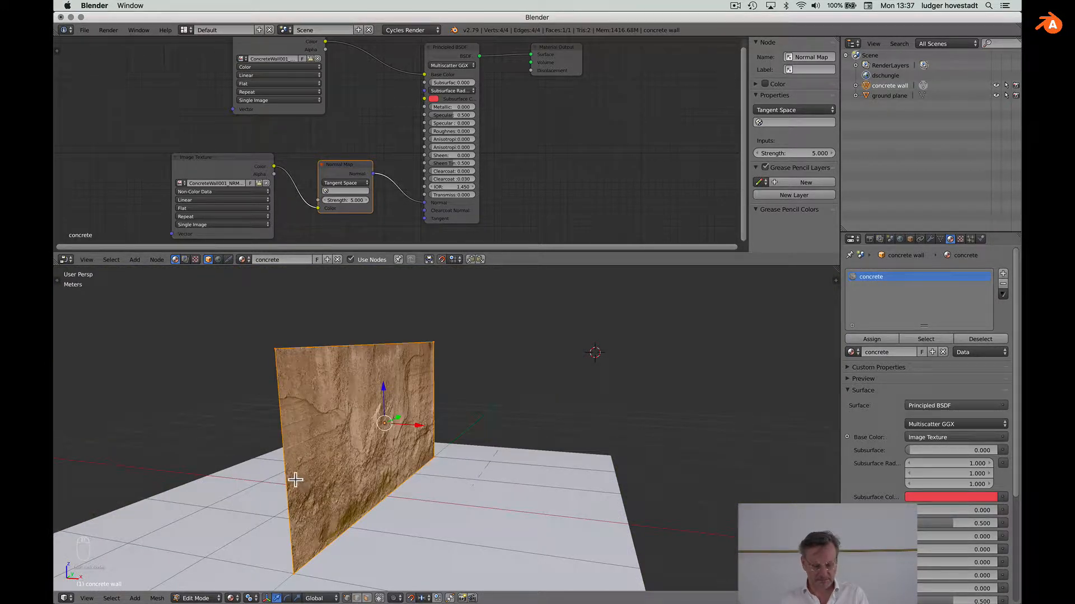
pyautogui.press('a')
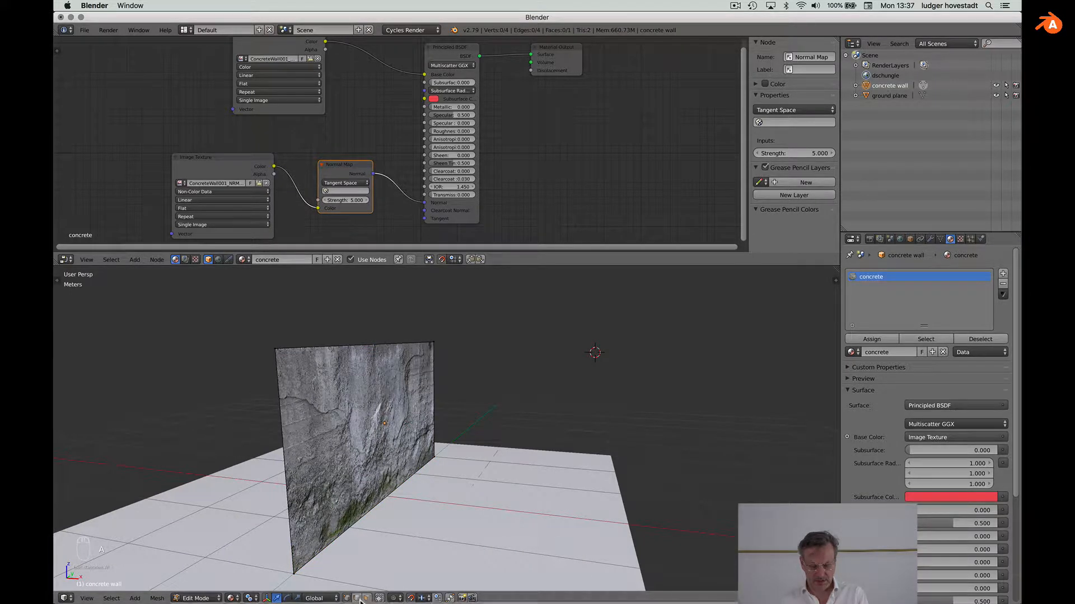
pyautogui.keyDown('super'); pyautogui.rightClick(287, 500); pyautogui.keyUp('super')
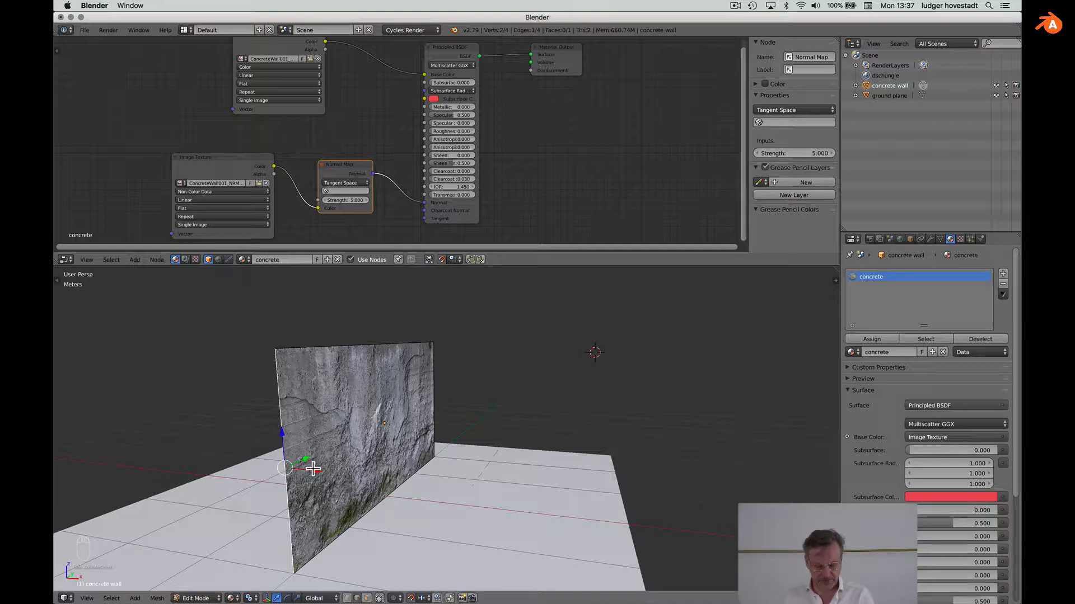
pyautogui.press('e')
pyautogui.press('x')
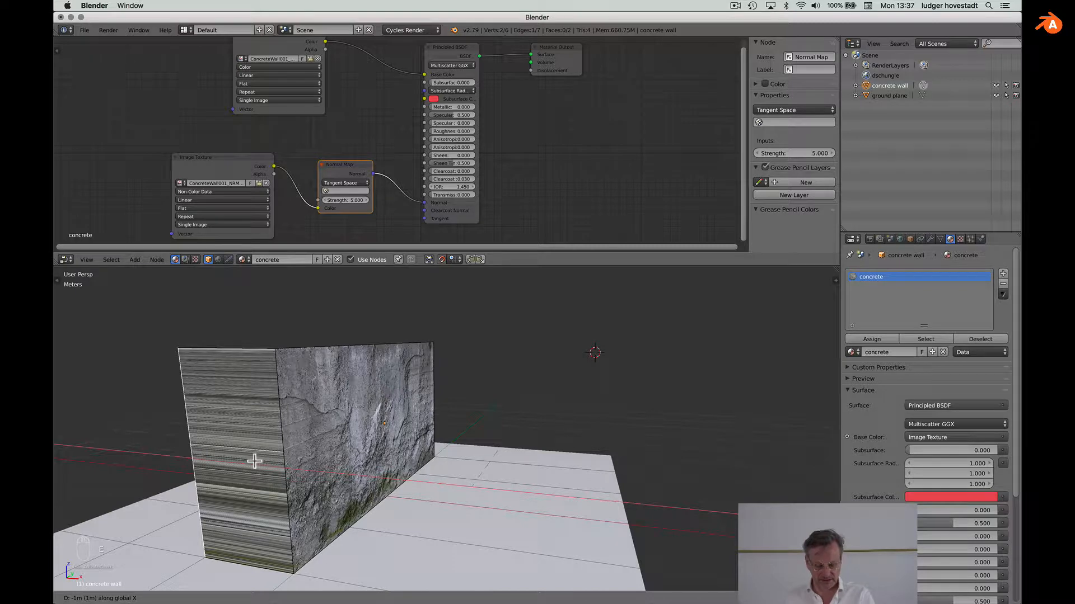
pyautogui.press('shift')
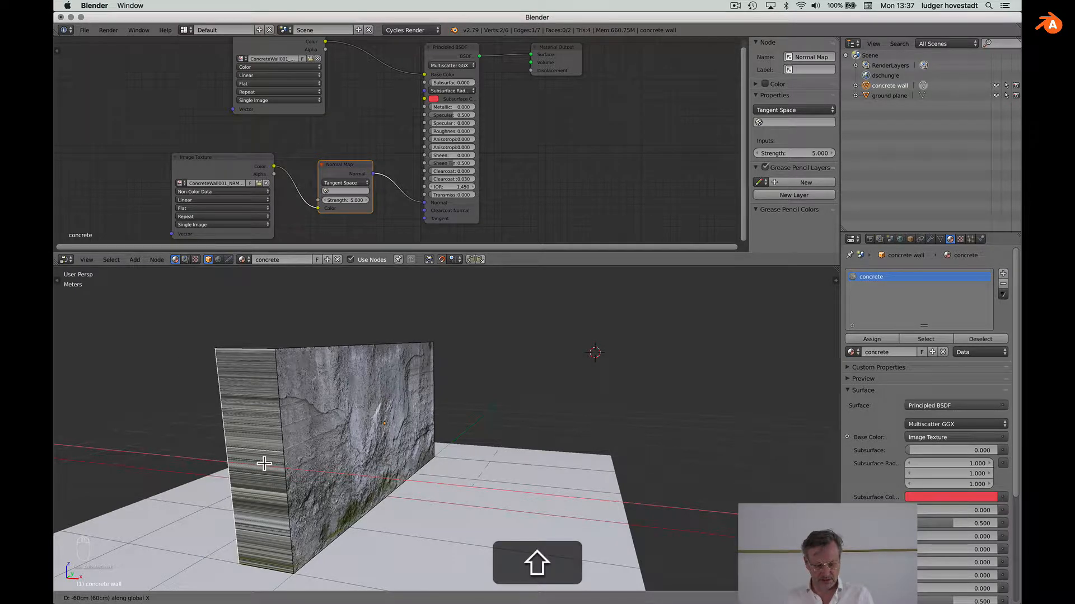
pyautogui.click(264, 463)
# Step: Orbit around the thickened wall, then pan the Node Editor to the colour texture and shader nodes
pyautogui.moveTo(264, 463); pyautogui.dragTo(300, 465, button='middle')
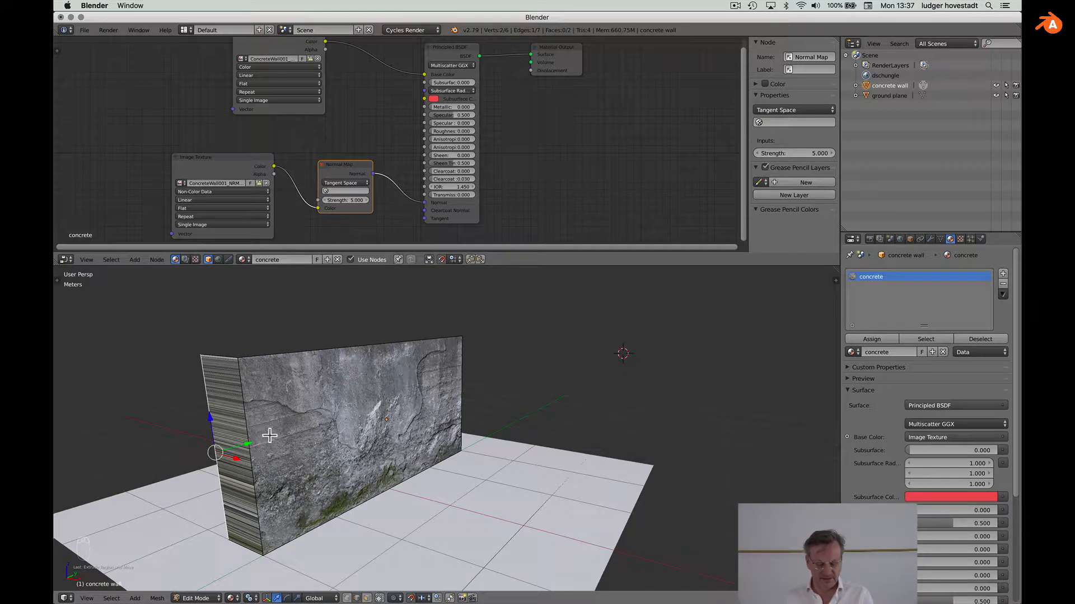
pyautogui.moveTo(270, 435); pyautogui.dragTo(267, 436, button='middle')
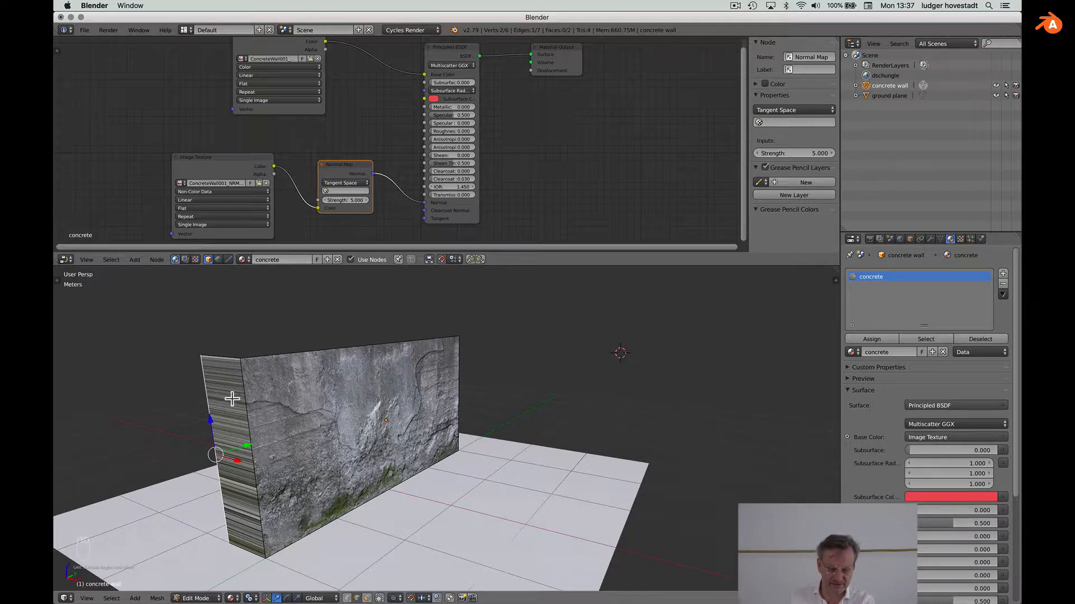
pyautogui.hscroll(-10, 245, 450)
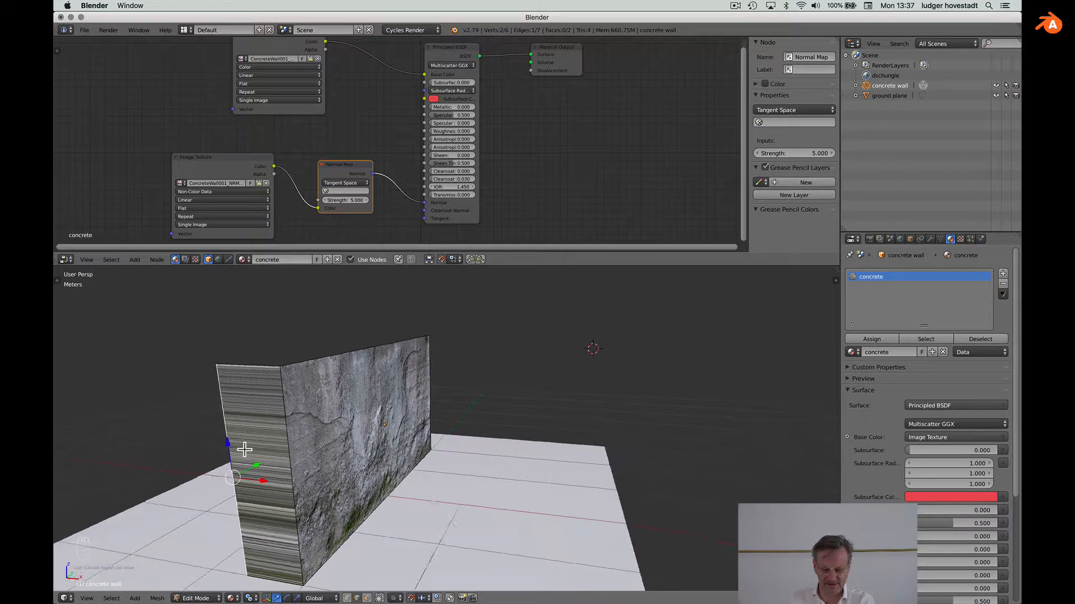
pyautogui.hscroll(-4, 245, 450)
pyautogui.hscroll(-4, 244, 450)
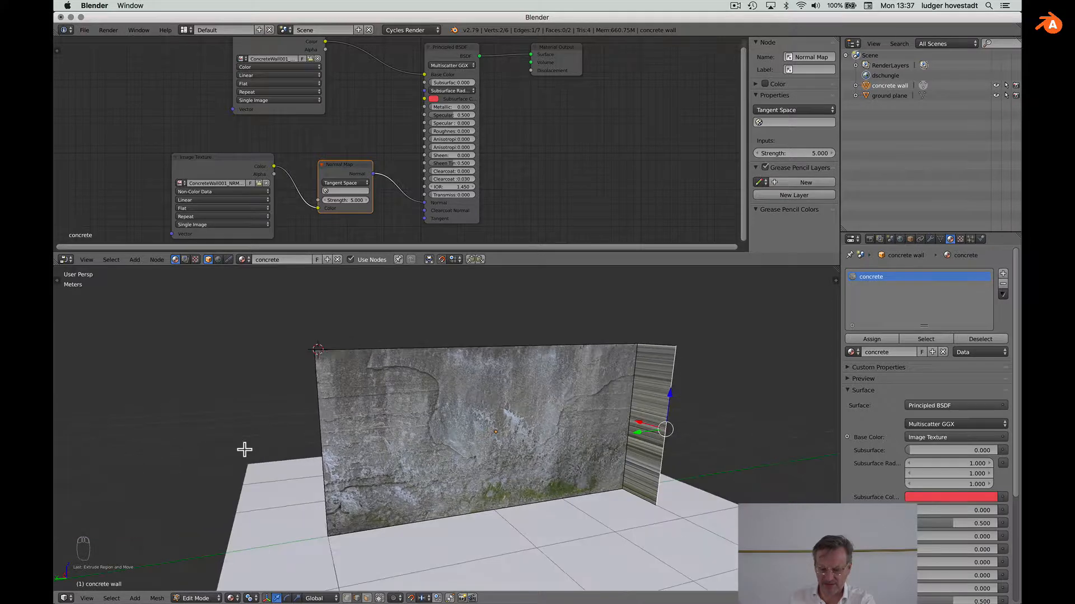
pyautogui.hscroll(-12, 244, 450)
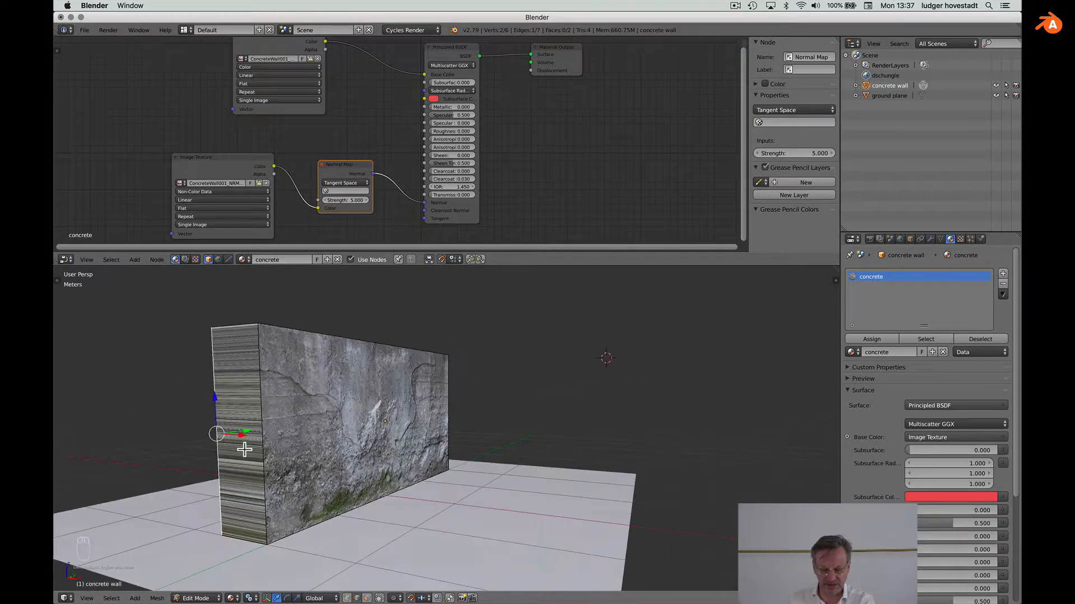
pyautogui.hscroll(-10, 245, 450)
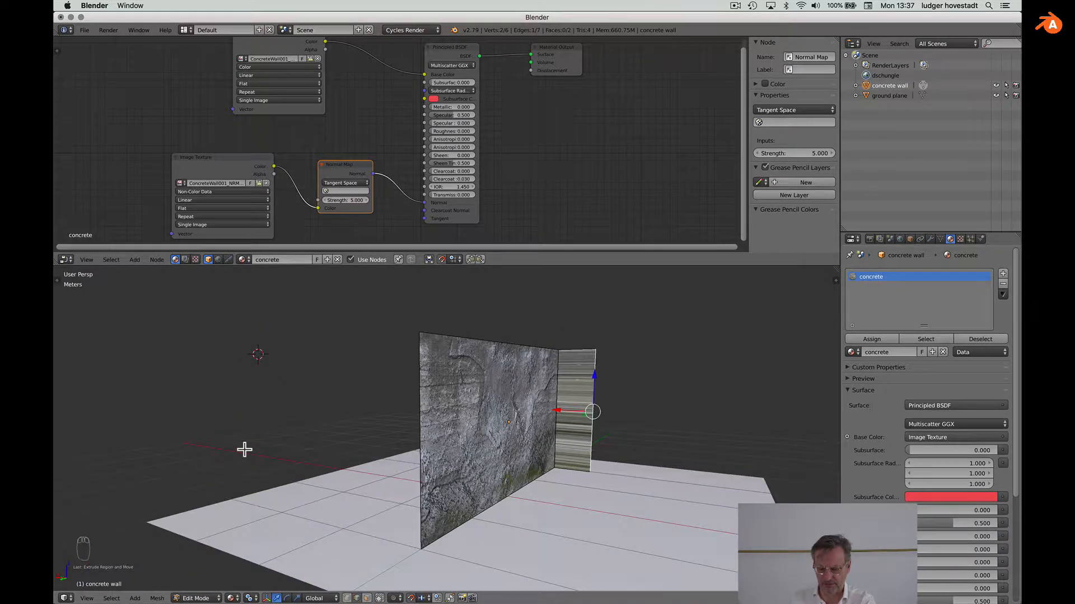
pyautogui.hscroll(-3, 245, 450)
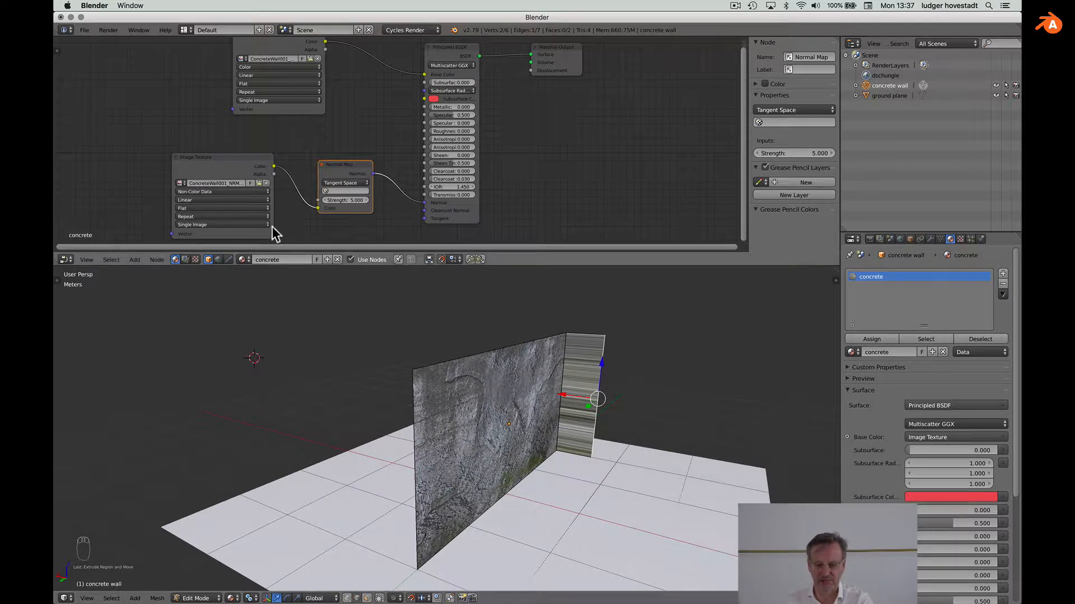
pyautogui.scroll(5, 492, 165)
pyautogui.scroll(10, 492, 165)
pyautogui.hscroll(7, 492, 166)
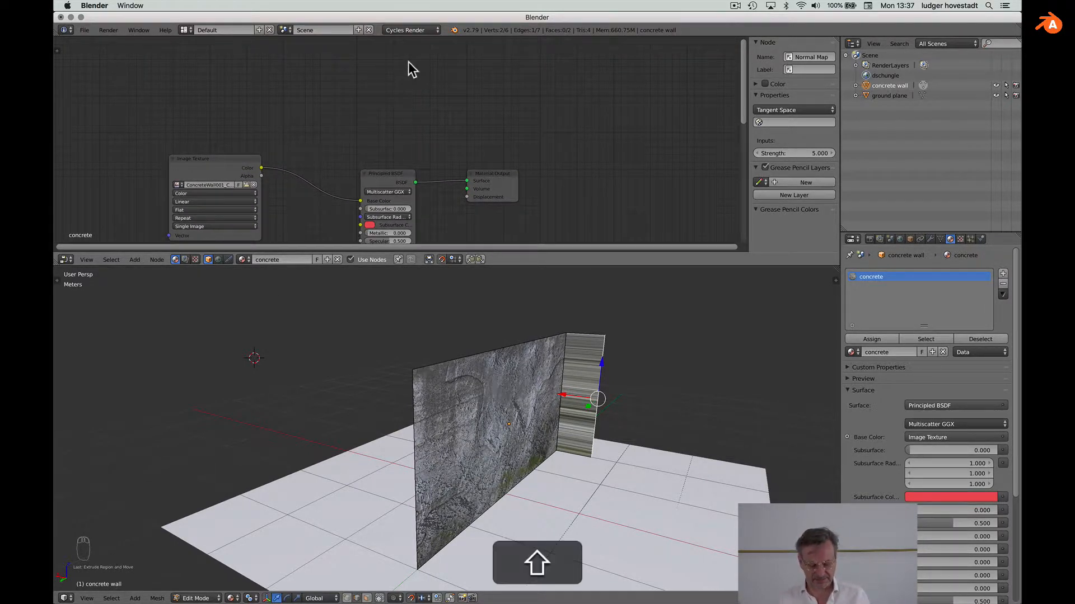
# Step: Add a Diffuse BSDF node and set its colour to black
pyautogui.hotkey('shift', 'a')
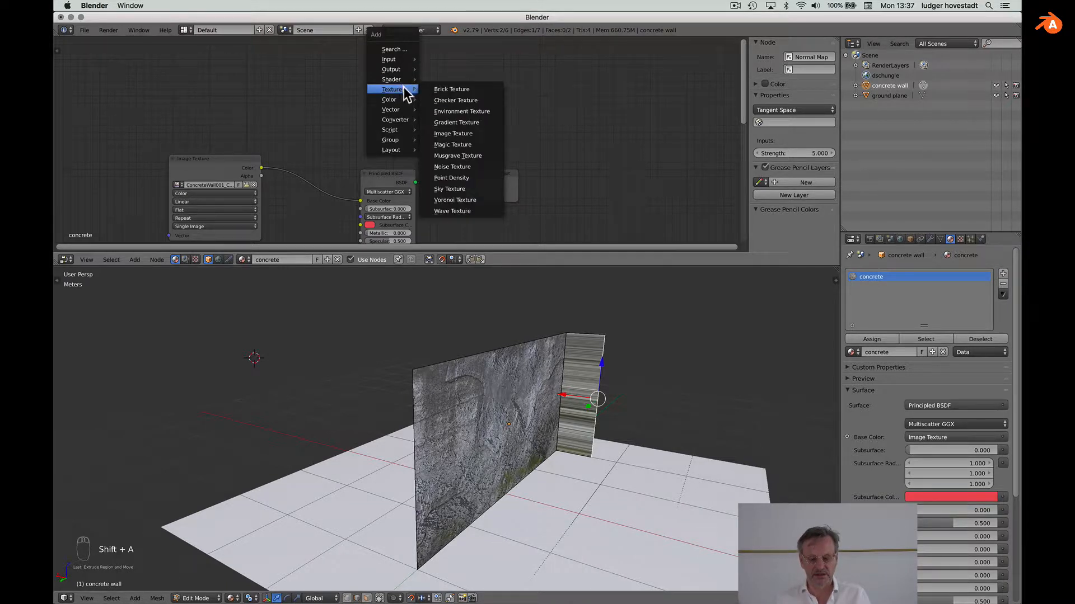
pyautogui.moveTo(405, 82)
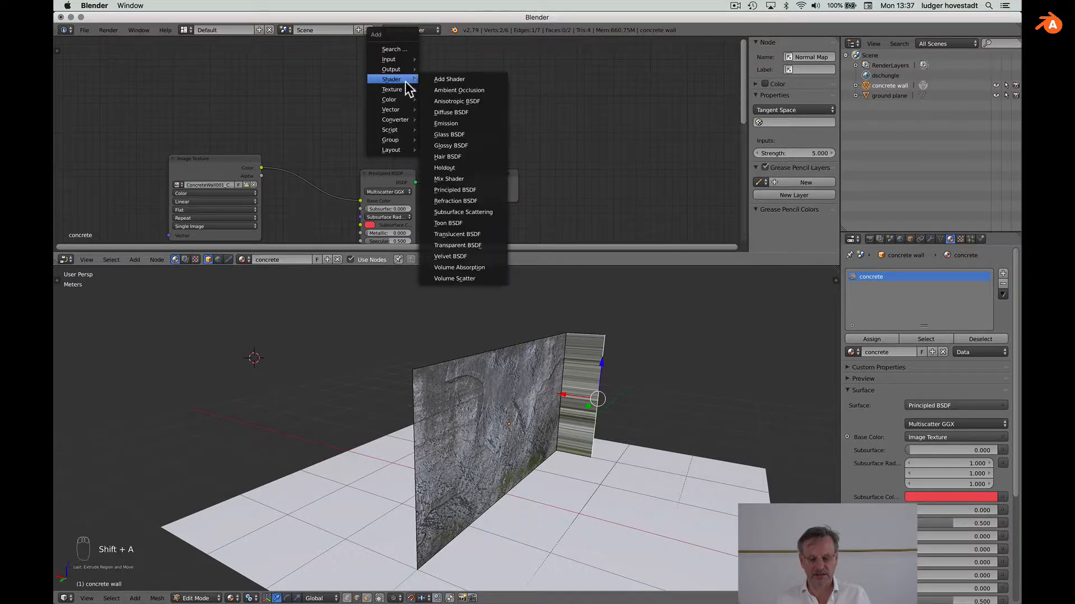
pyautogui.click(451, 112)
pyautogui.click(362, 63)
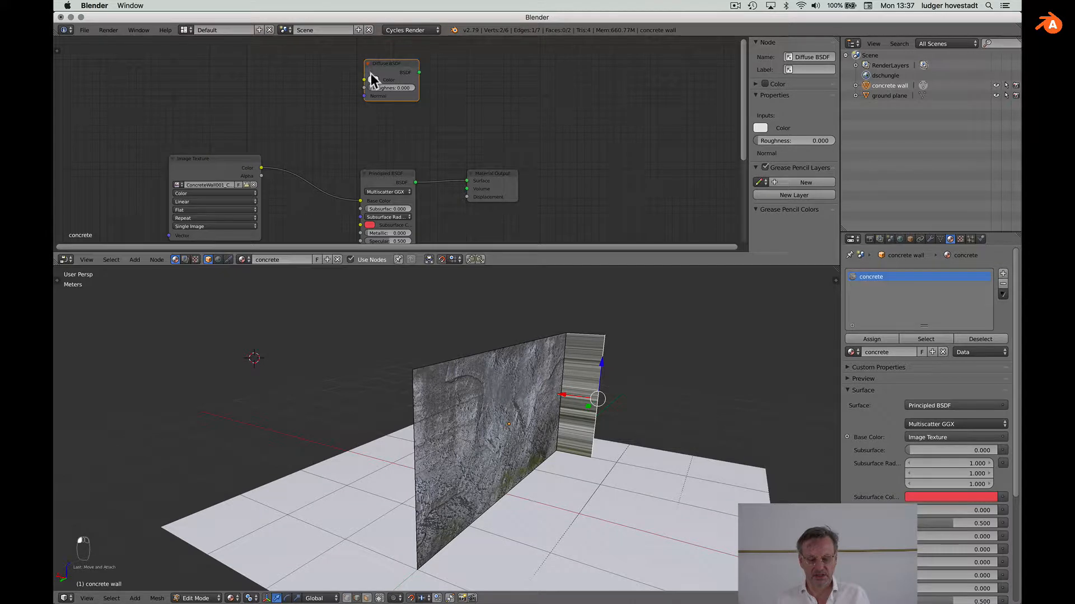
pyautogui.click(372, 79)
pyautogui.moveTo(431, 92); pyautogui.dragTo(429, 148)
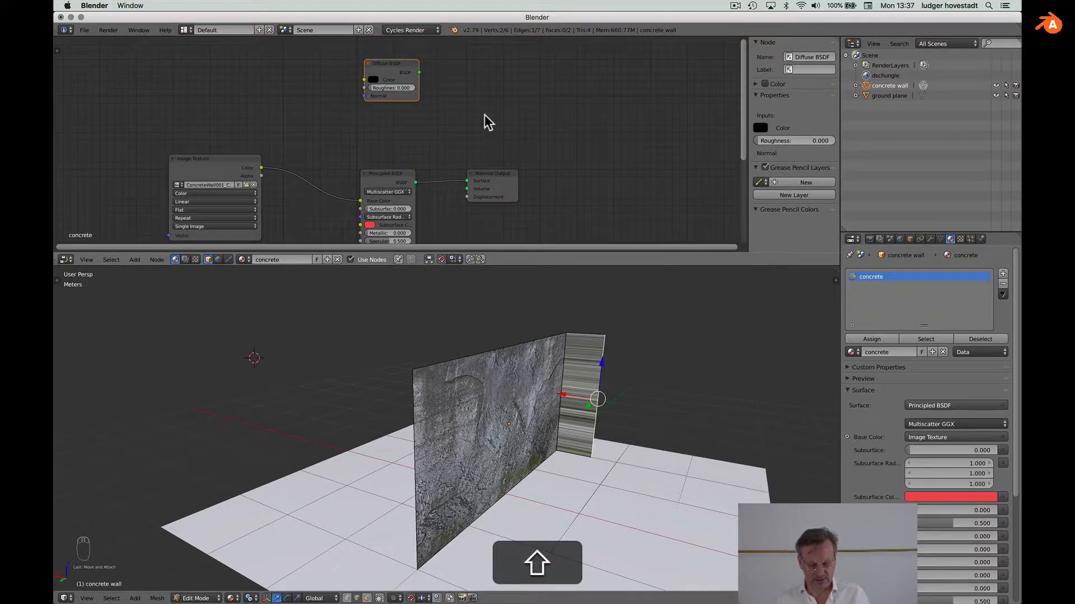
# Step: Insert a Mix Shader before Material Output and feed the Diffuse BSDF into its second shader
pyautogui.hotkey('shift', 'a')
pyautogui.moveTo(484, 115)
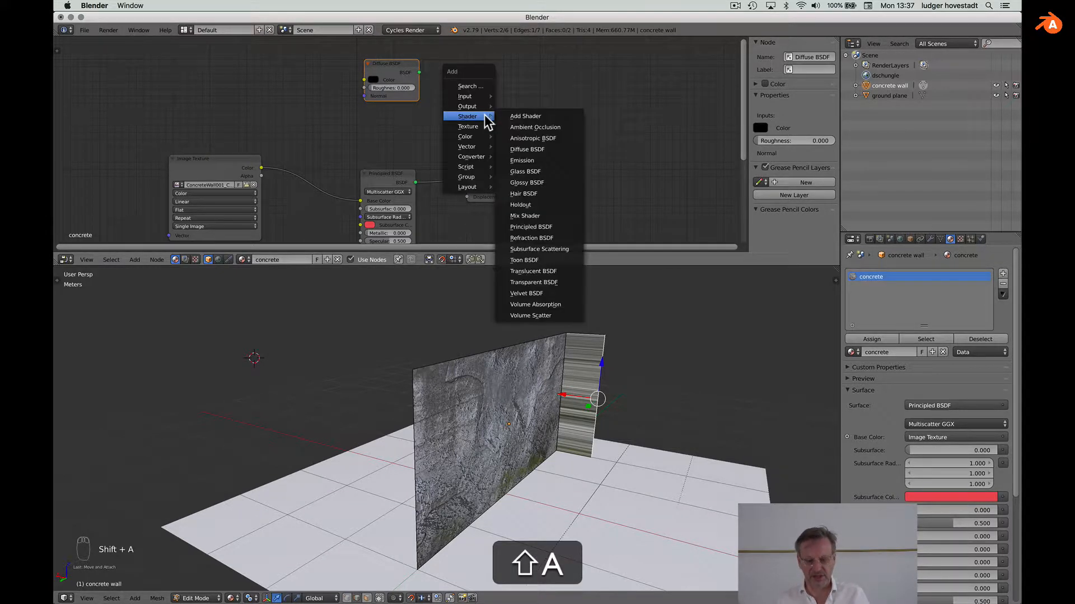
pyautogui.click(531, 216)
pyautogui.click(489, 102)
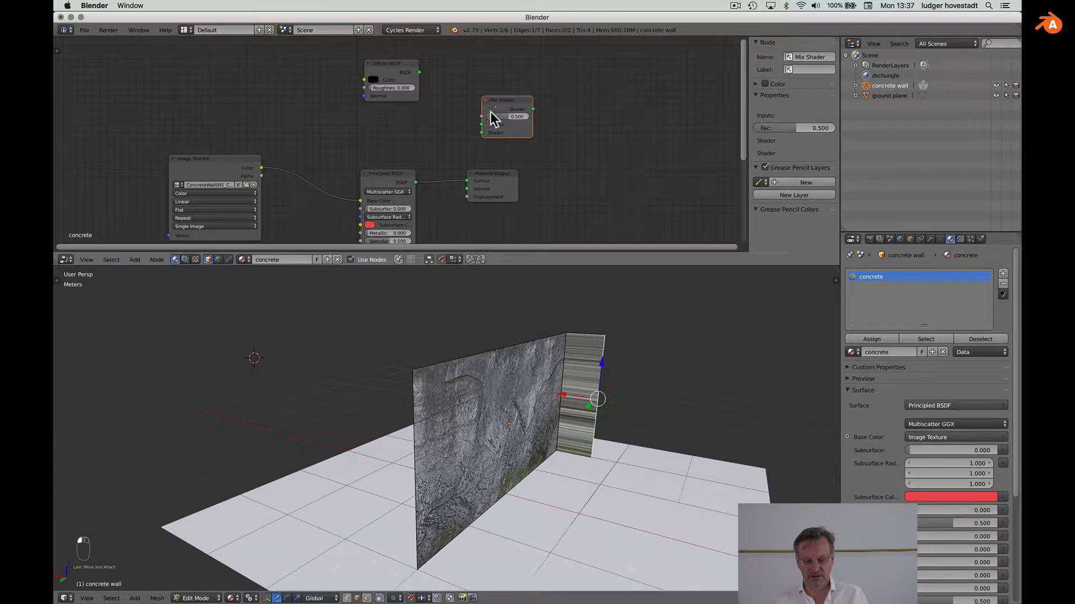
pyautogui.moveTo(506, 98); pyautogui.dragTo(454, 150)
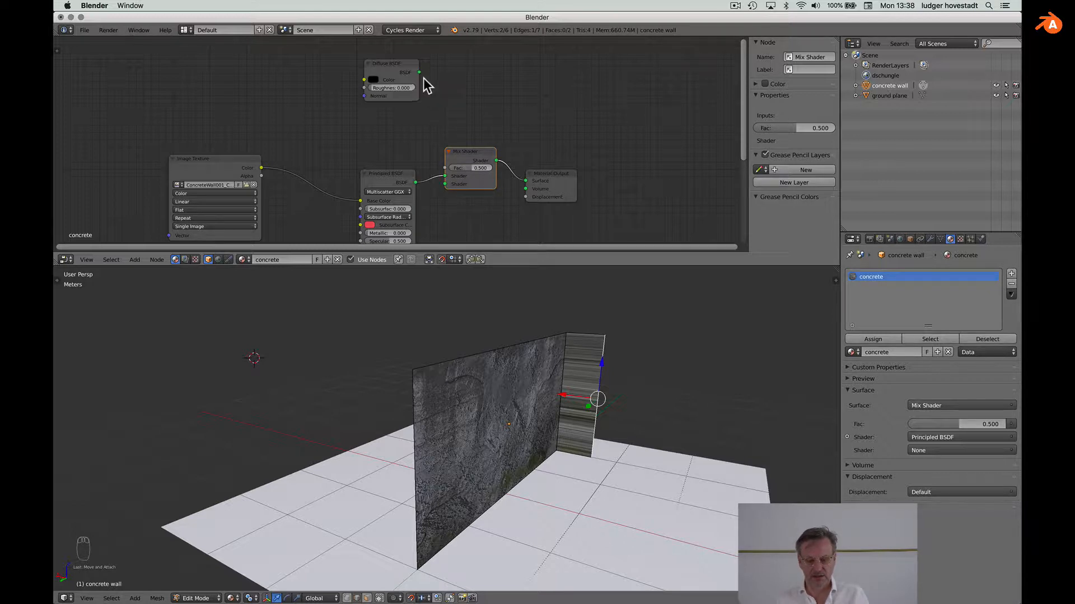
pyautogui.moveTo(419, 73); pyautogui.dragTo(481, 151)
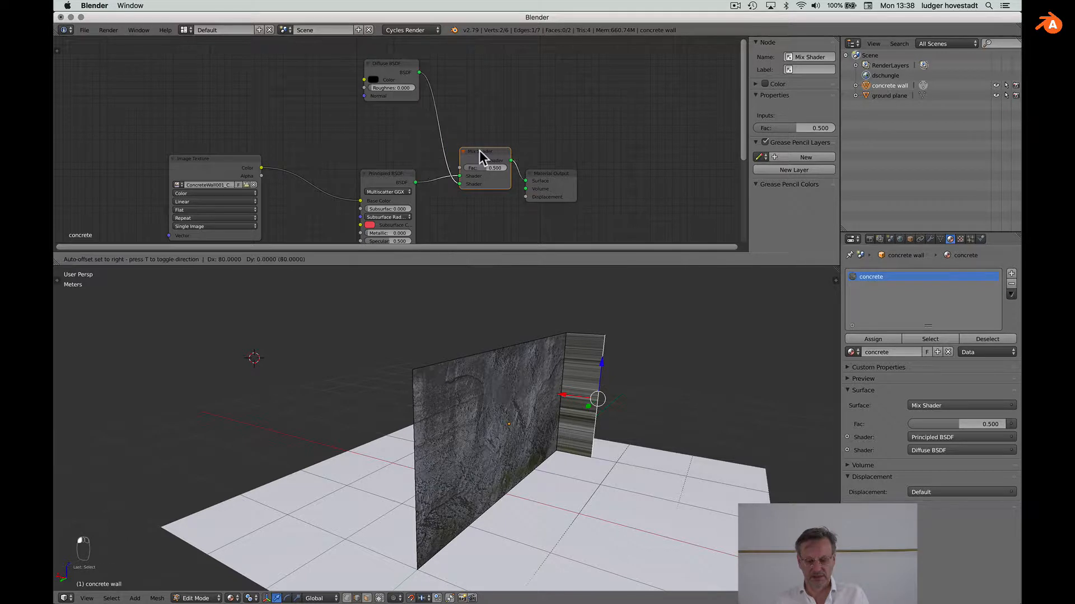
pyautogui.moveTo(548, 166); pyautogui.dragTo(575, 157)
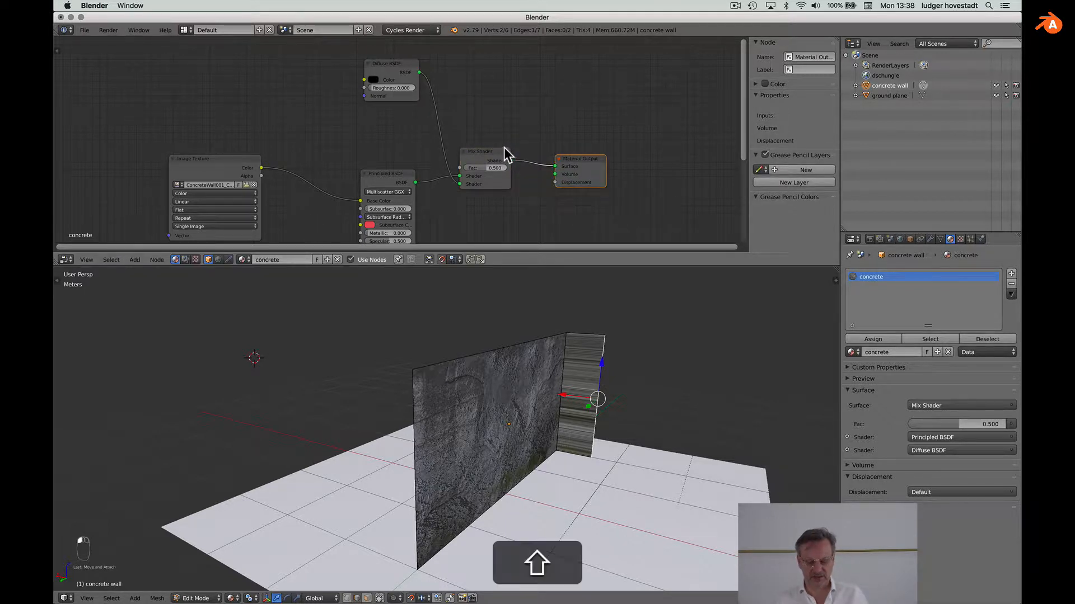
pyautogui.hotkey('shift', 'a')
pyautogui.moveTo(504, 149)
pyautogui.moveTo(501, 128)
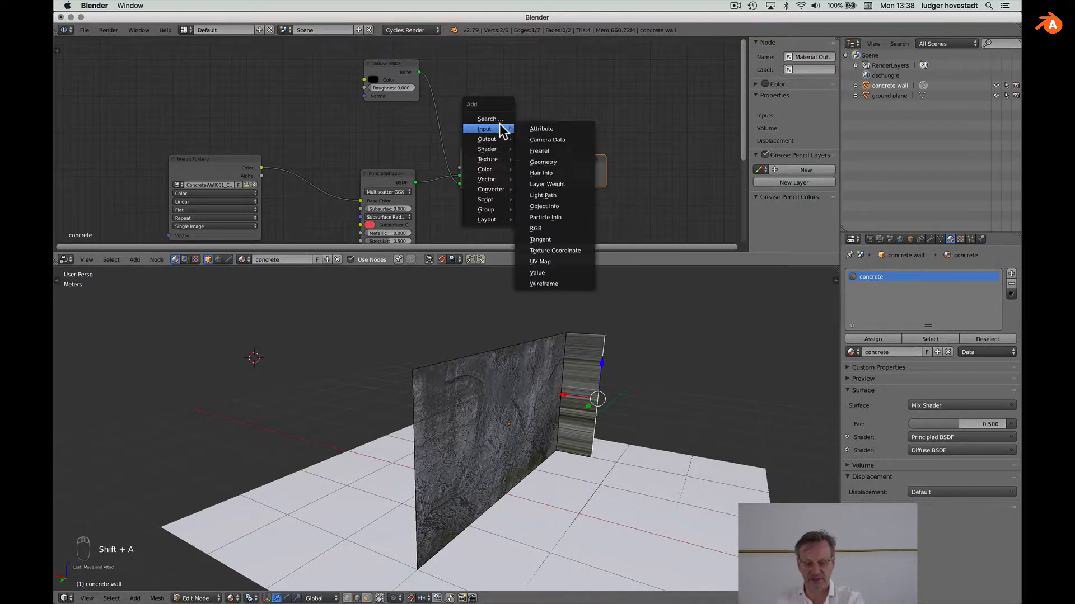
# Step: Add a Geometry node, link Backfacing to the Mix Shader Fac, and orbit to check the black back
pyautogui.click(558, 163)
pyautogui.click(283, 69)
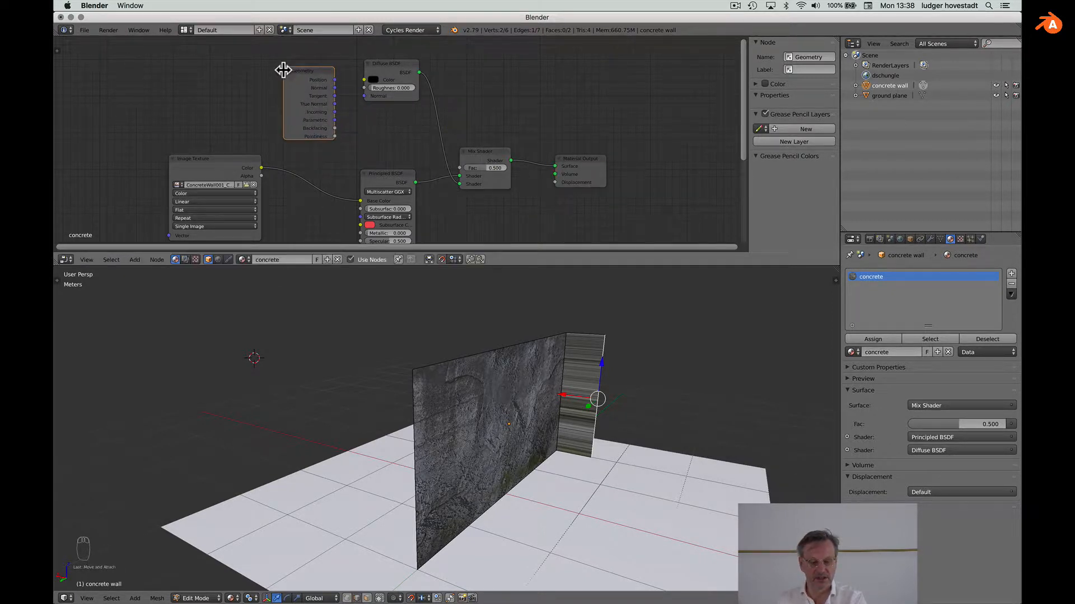
pyautogui.moveTo(334, 129); pyautogui.dragTo(459, 168)
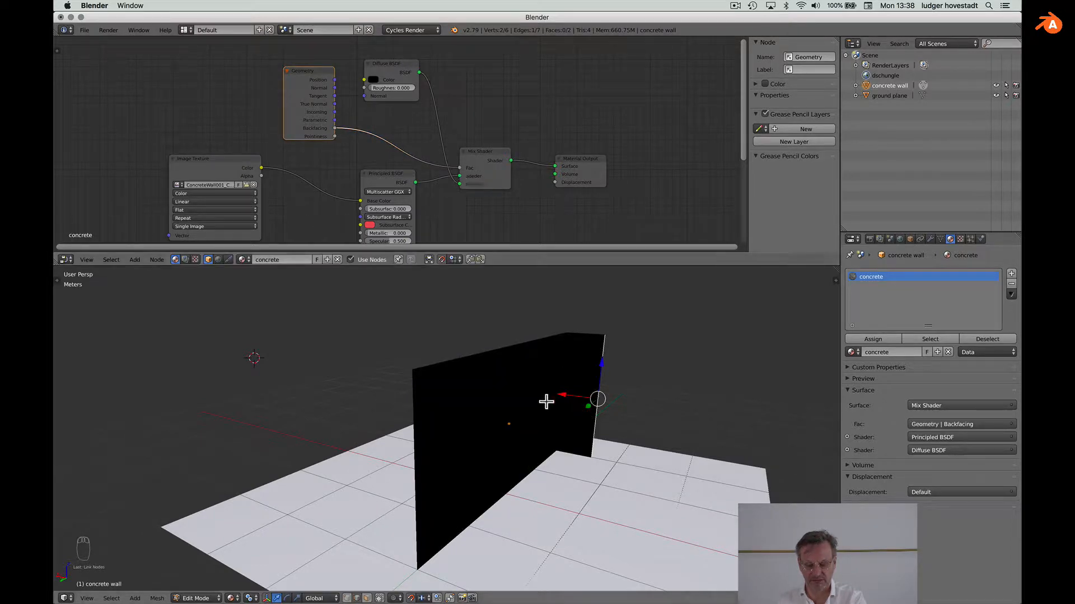
pyautogui.hscroll(-5, 546, 402)
pyautogui.hscroll(-10, 547, 401)
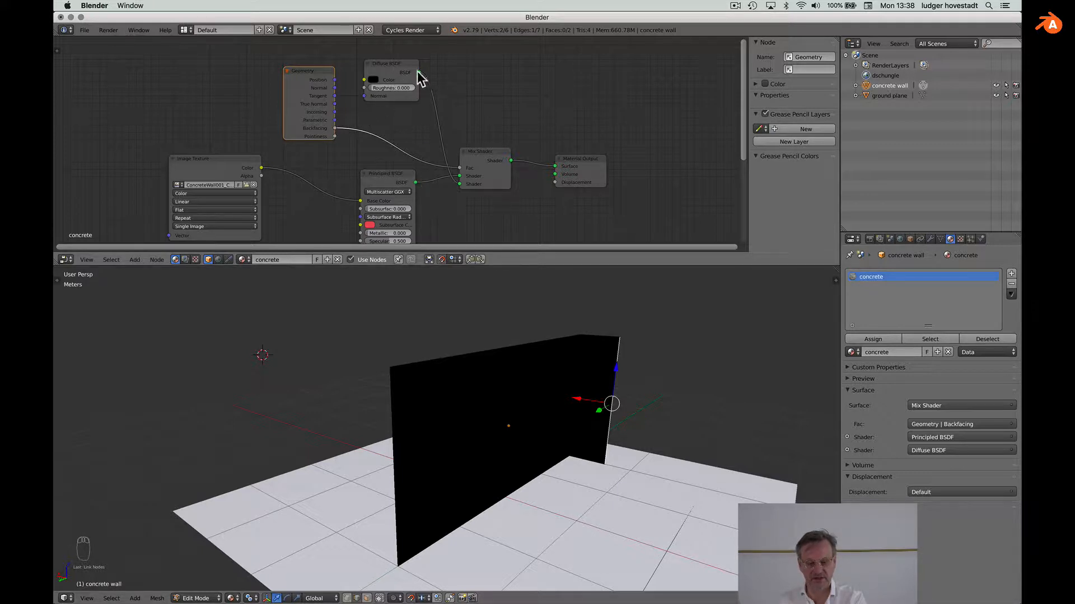
pyautogui.hscroll(-10, 470, 343)
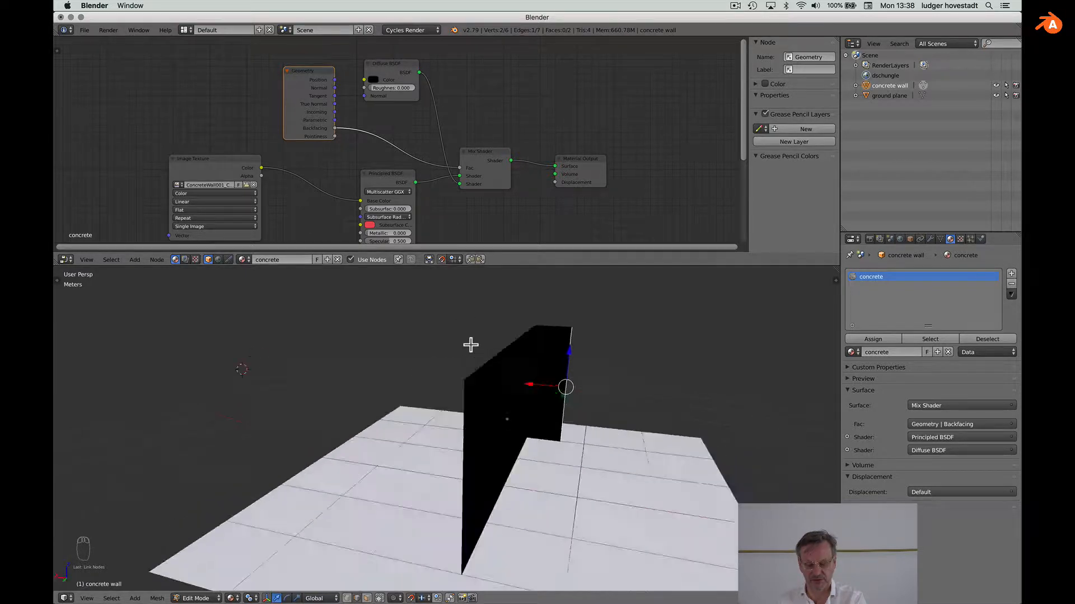
pyautogui.hscroll(-5, 471, 345)
pyautogui.hscroll(5, 470, 344)
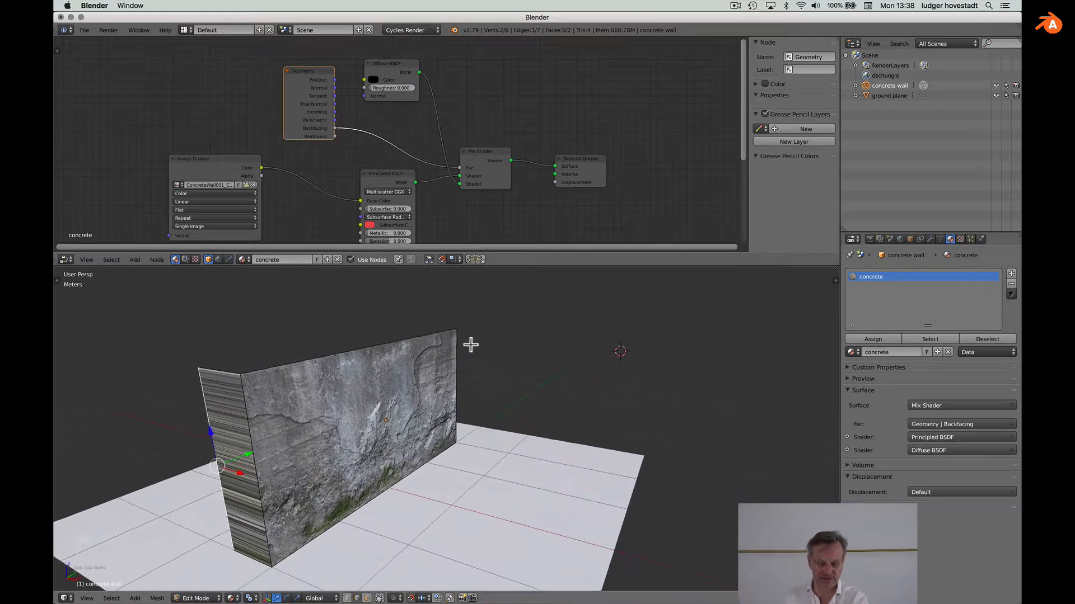
pyautogui.scroll(-5, 471, 345)
pyautogui.scroll(5, 471, 345)
pyautogui.keyDown('shift'); pyautogui.hscroll(-4, 471, 345); pyautogui.keyUp('shift')
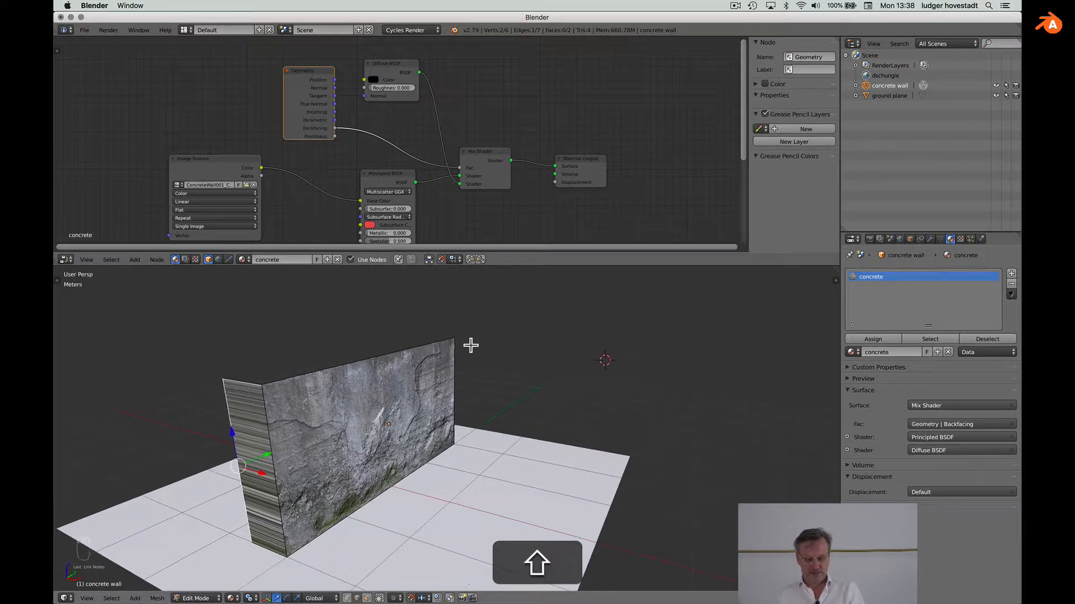
# Step: Switch the viewport to Rendered shading, then select 'ground plane' in the Outliner
pyautogui.click(230, 598)
pyautogui.click(241, 532)
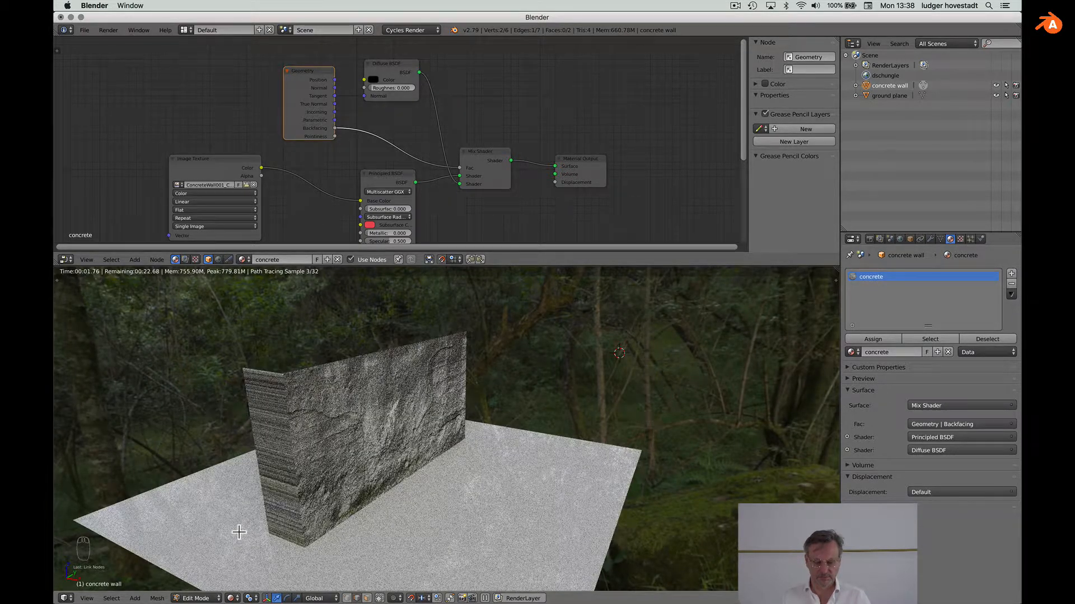
pyautogui.scroll(-3, 239, 532)
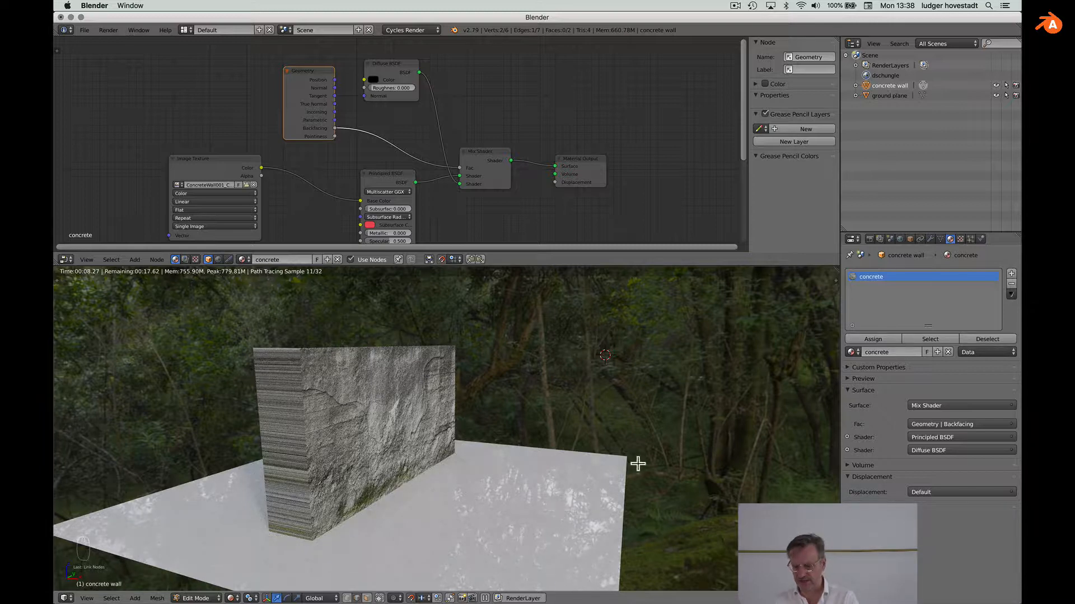
pyautogui.click(889, 96)
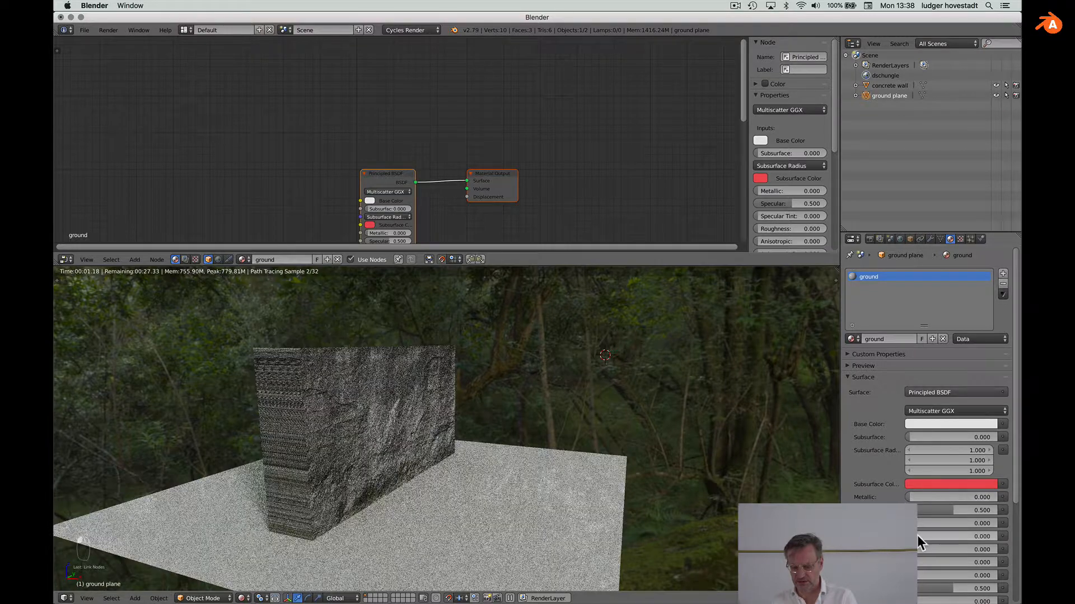
# Step: Drag the ground Principled BSDF Roughness up to 0.290
pyautogui.moveTo(918, 536)
pyautogui.mouseDown()
pyautogui.moveTo(945, 536)
pyautogui.moveTo(934, 536)
pyautogui.mouseUp()
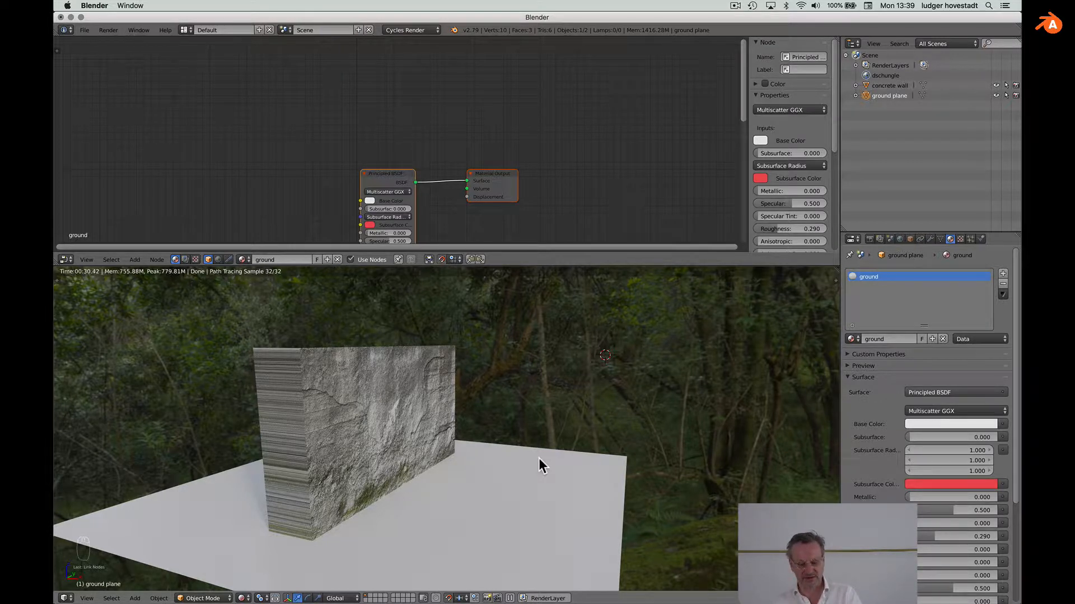
# Step: Return to solid shading, add a spot lamp and turn on its Show Cone display
pyautogui.click(244, 599)
pyautogui.click(254, 541)
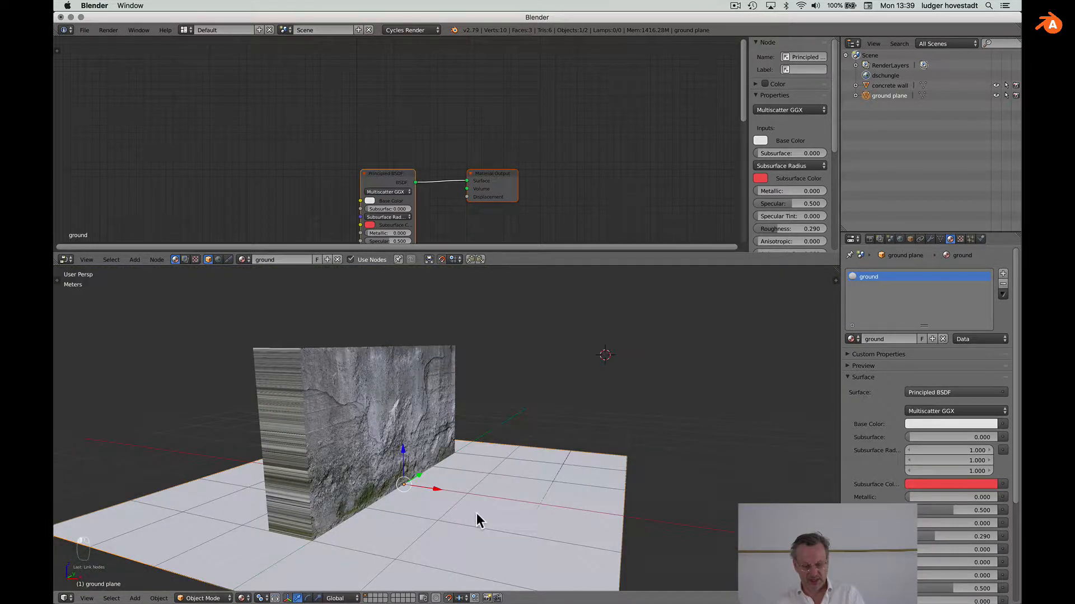
pyautogui.hotkey('shift', 'a')
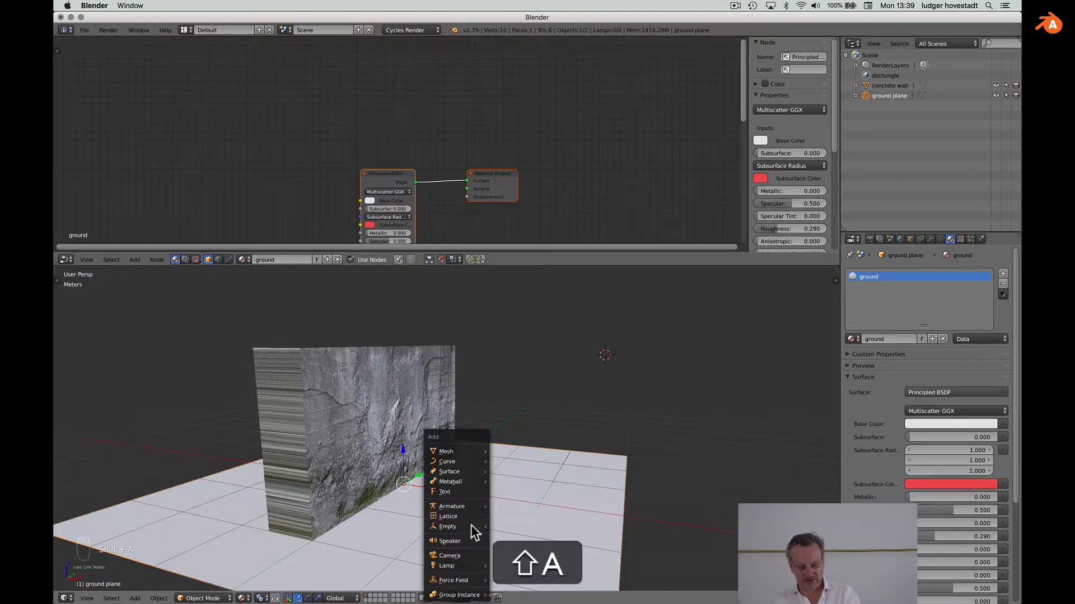
pyautogui.moveTo(469, 566)
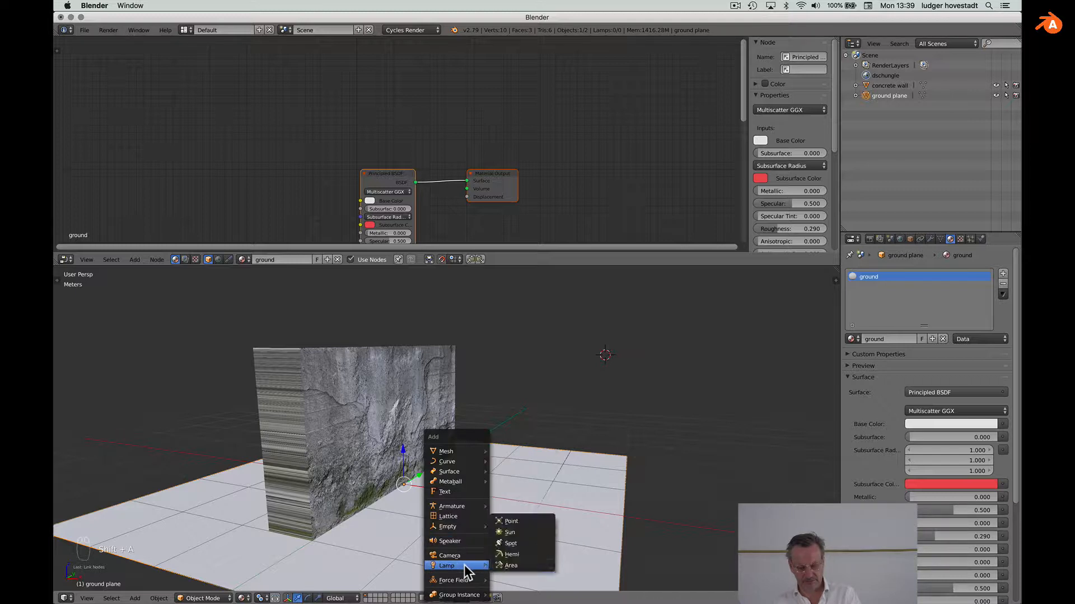
pyautogui.click(516, 543)
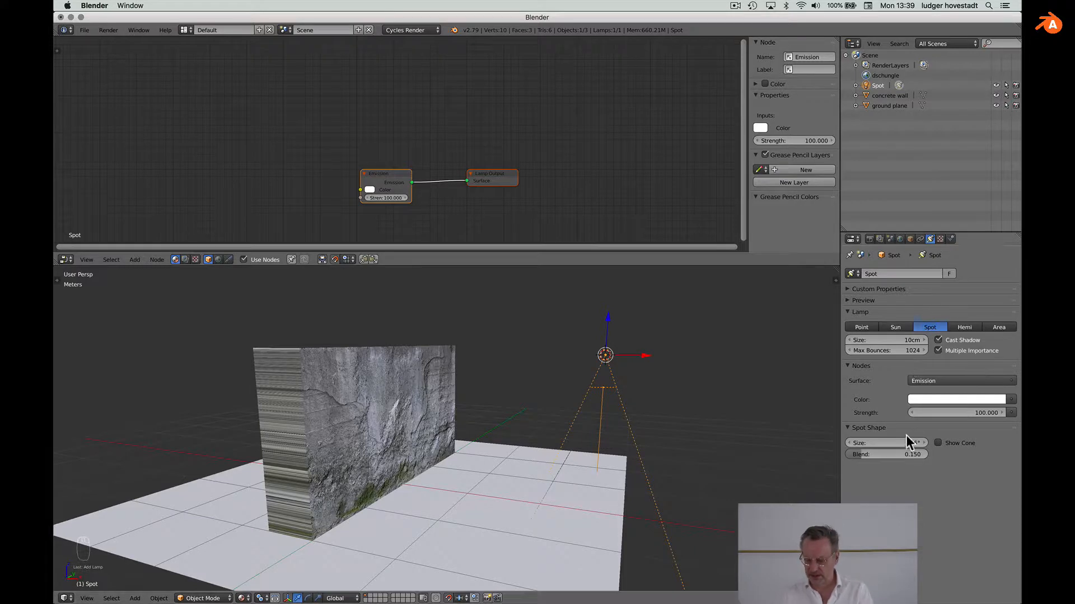
pyautogui.click(939, 443)
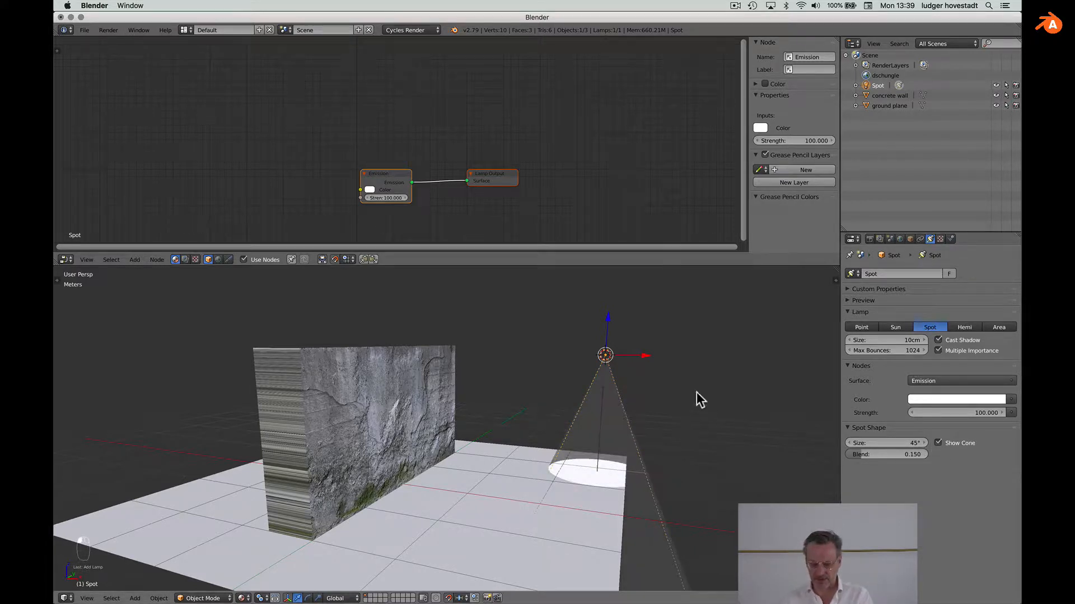
# Step: Raise the spot lamp 3 m straight up along Z
pyautogui.scroll(-3, 631, 342)
pyautogui.scroll(-2, 630, 343)
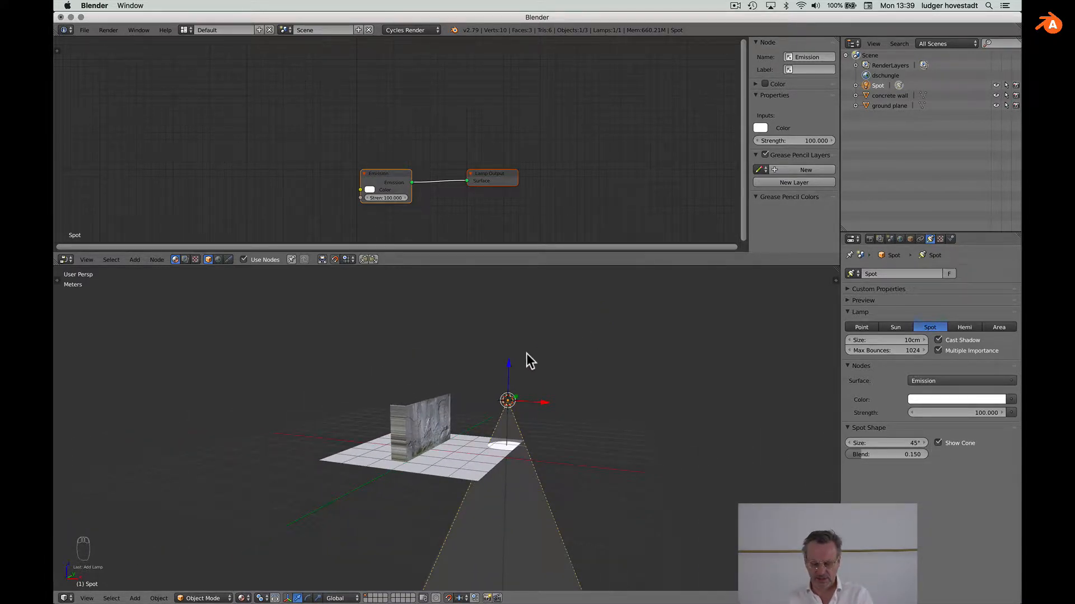
pyautogui.press('g')
pyautogui.press('z')
pyautogui.click(514, 283)
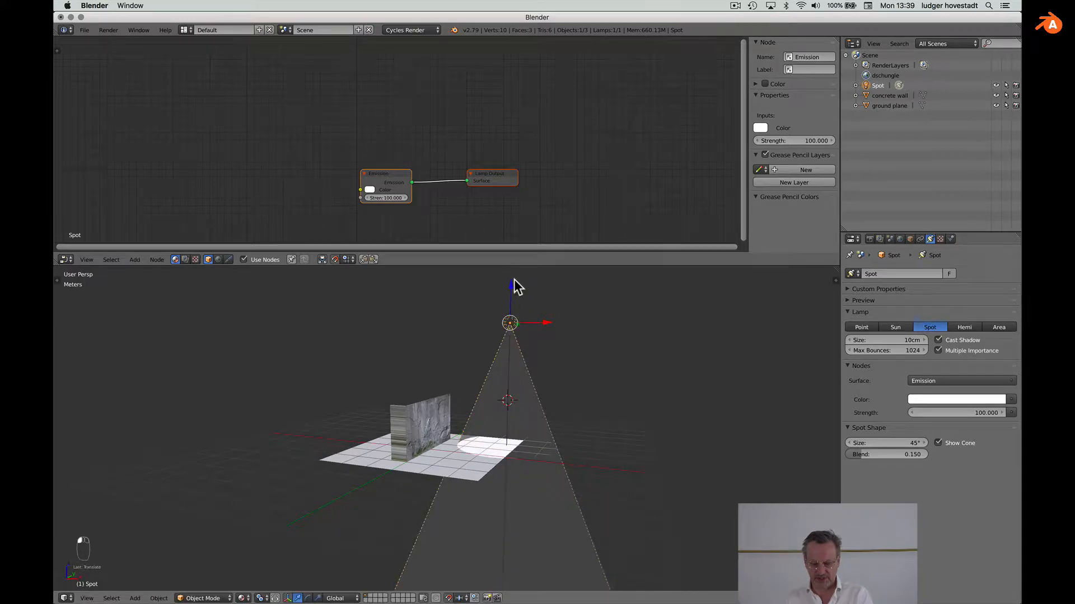
pyautogui.click(541, 327)
pyautogui.moveTo(393, 482); pyautogui.dragTo(402, 486, button='middle')
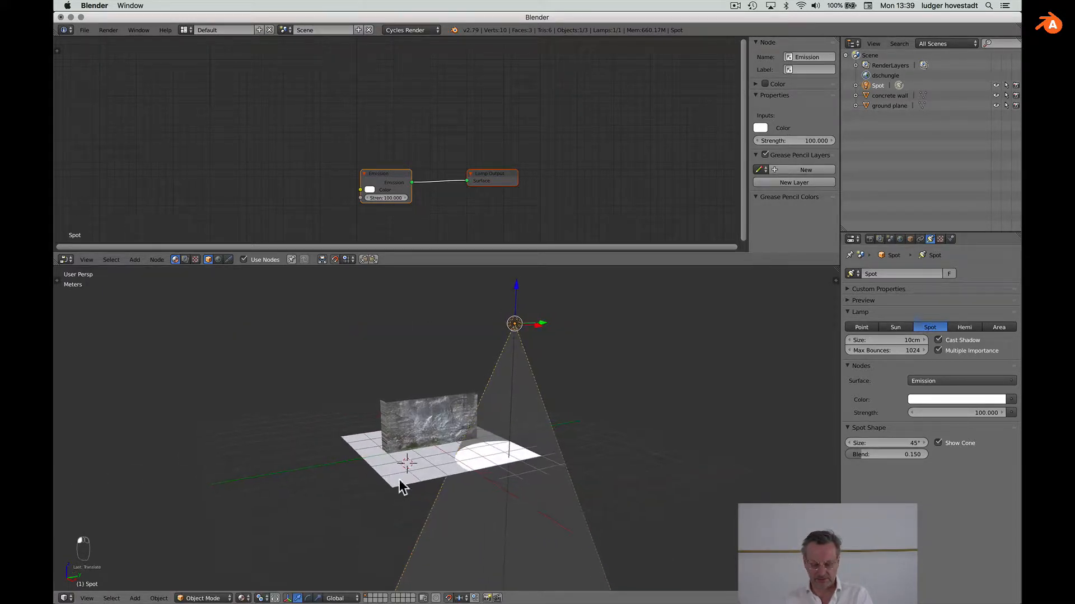
# Step: Tilt the spot lamp 45 degrees about Y so its cone swings toward the scene
pyautogui.click(307, 598)
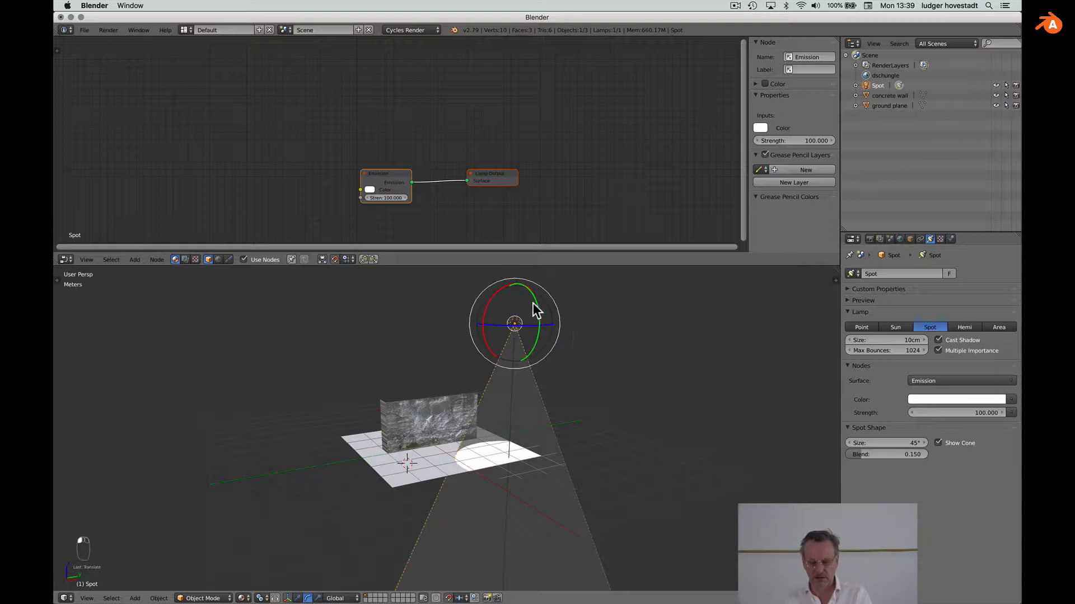
pyautogui.moveTo(533, 302); pyautogui.dragTo(533, 303, button='middle')
pyautogui.moveTo(522, 281); pyautogui.dragTo(534, 305)
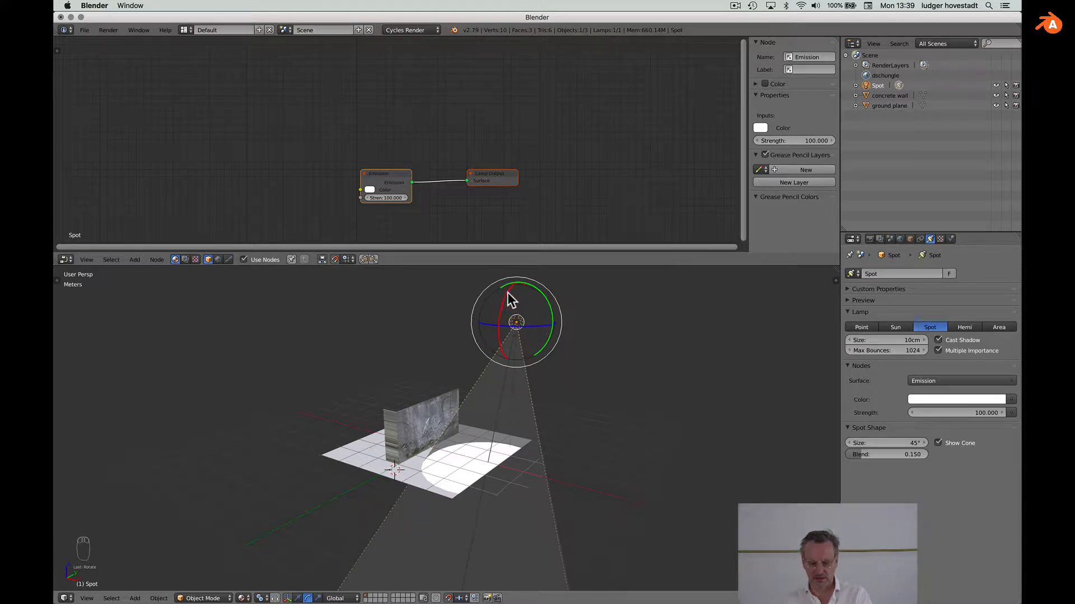
pyautogui.moveTo(507, 293); pyautogui.dragTo(507, 293, button='middle')
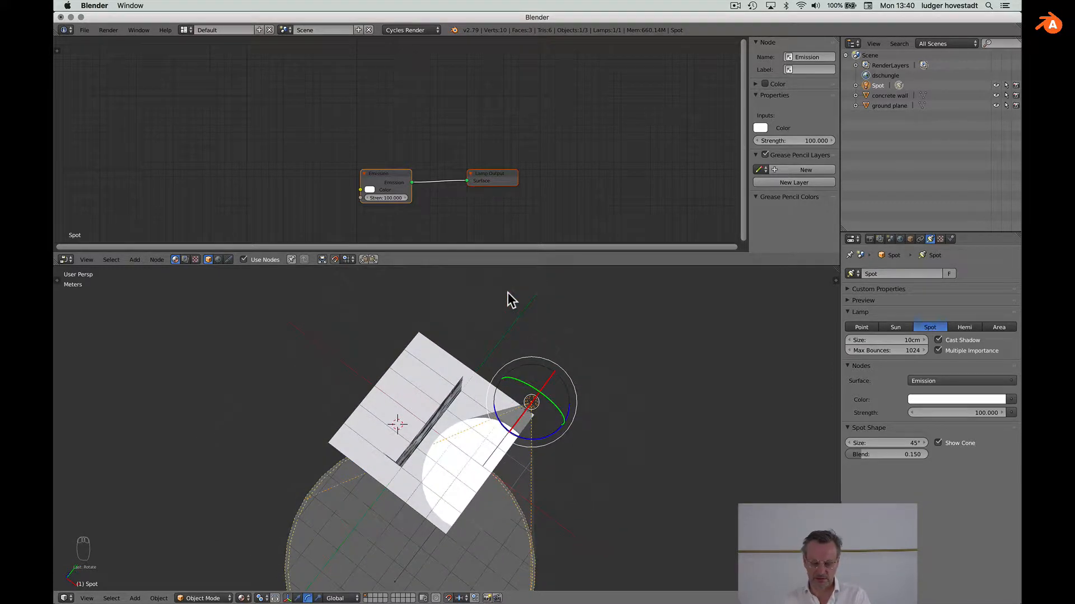
pyautogui.moveTo(539, 395); pyautogui.dragTo(539, 390)
pyautogui.moveTo(540, 397); pyautogui.dragTo(540, 395, button='middle')
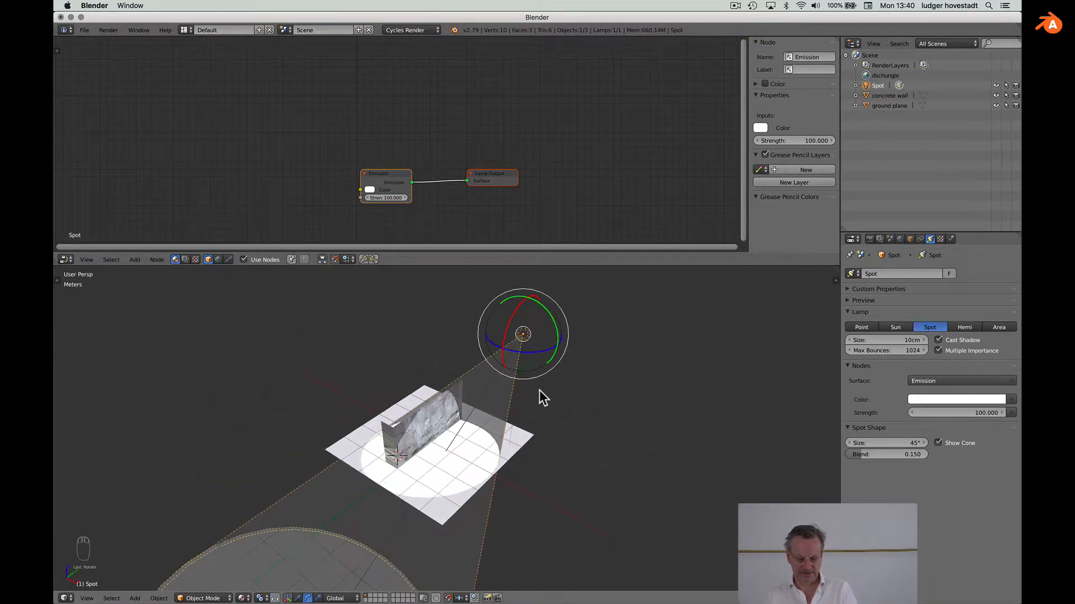
# Step: Shift the lamp along Y and turn it about 15 degrees further to aim at the wall
pyautogui.click(297, 598)
pyautogui.moveTo(537, 326)
pyautogui.mouseDown()
pyautogui.moveTo(550, 311)
pyautogui.moveTo(546, 320)
pyautogui.mouseUp()
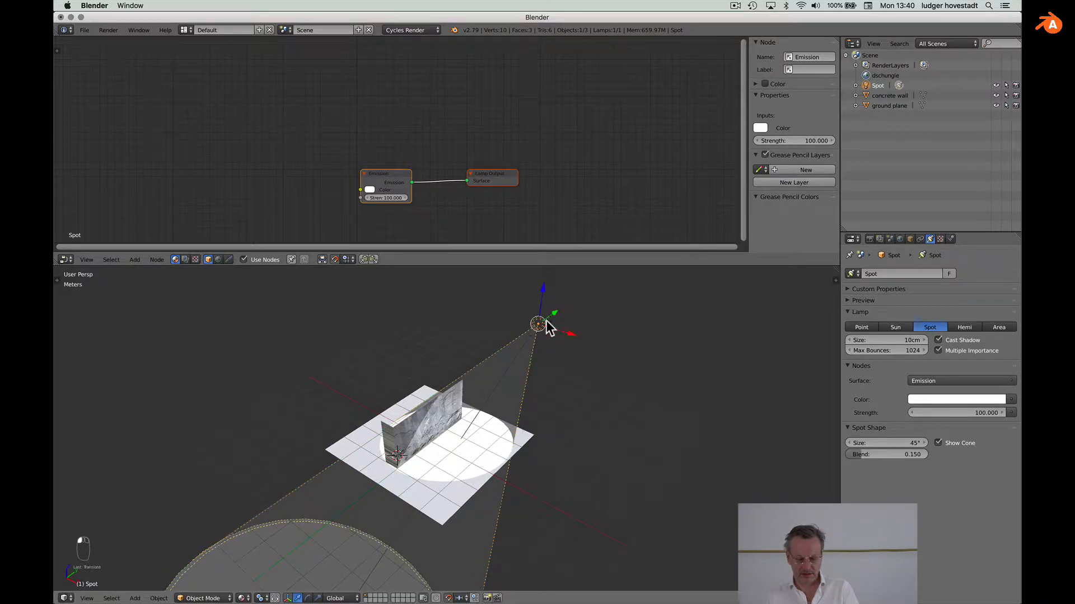
pyautogui.click(307, 599)
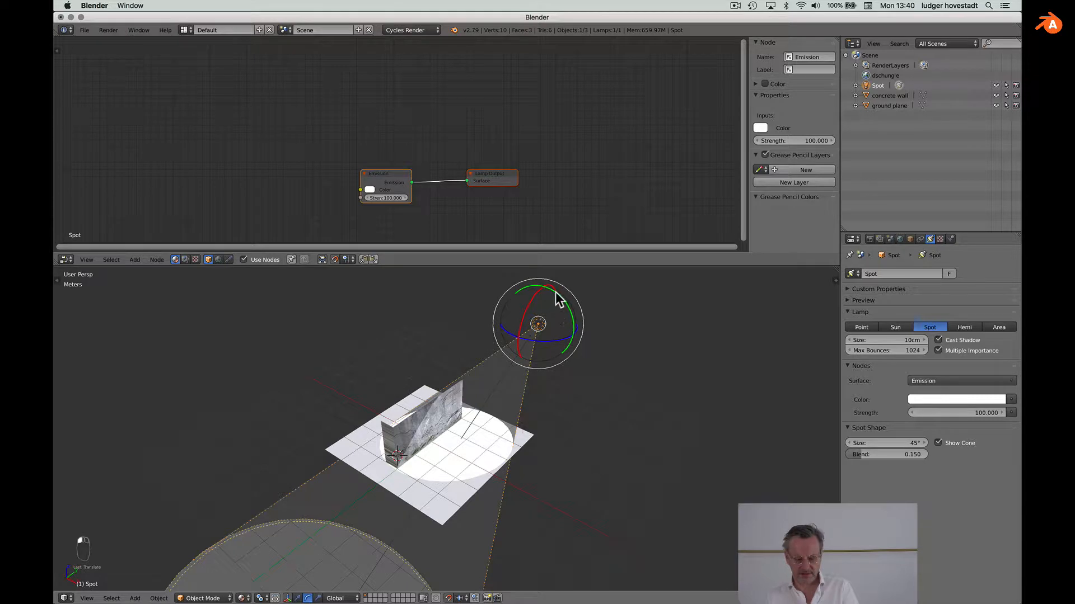
pyautogui.moveTo(555, 291); pyautogui.dragTo(562, 296)
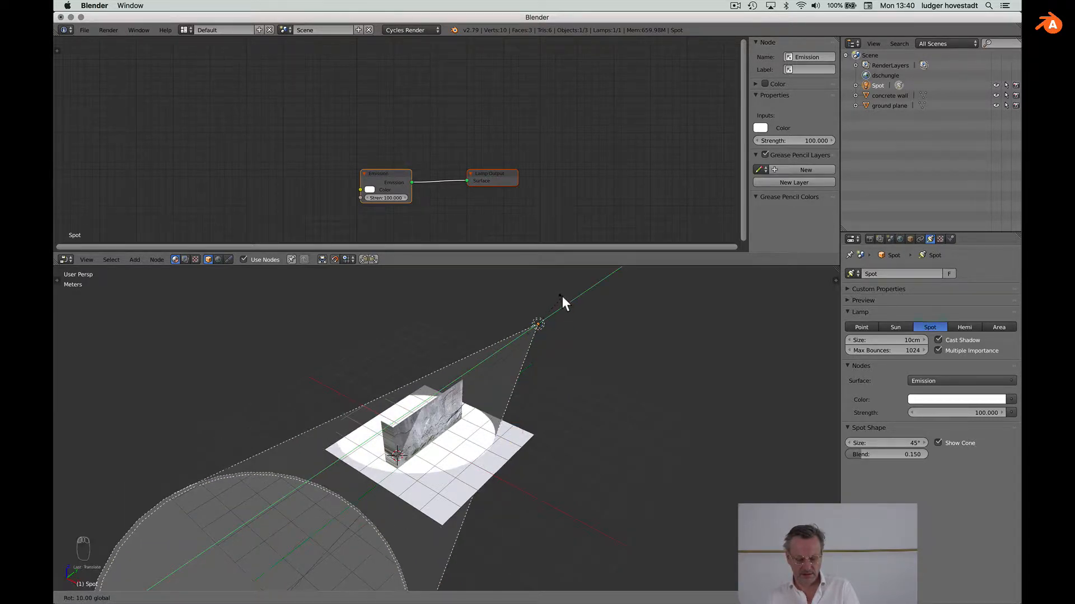
pyautogui.moveTo(526, 343); pyautogui.dragTo(530, 336)
pyautogui.moveTo(472, 402); pyautogui.dragTo(471, 405, button='middle')
pyautogui.hscroll(-5, 435, 112)
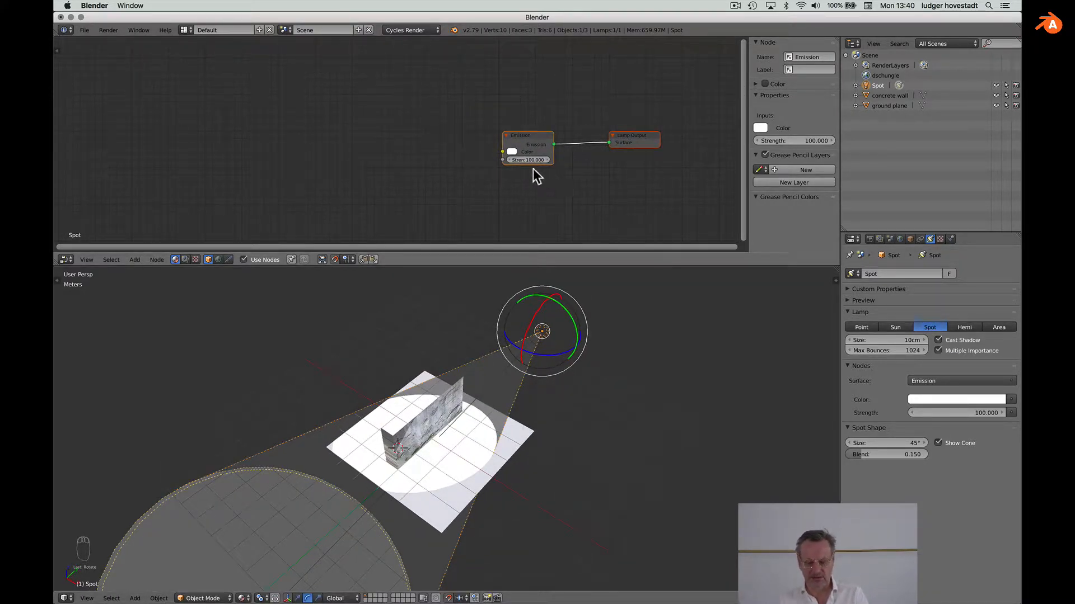
# Step: Add an Image Texture node, wire its Color into Emission Color, and browse for its image
pyautogui.hotkey('shift', 'a')
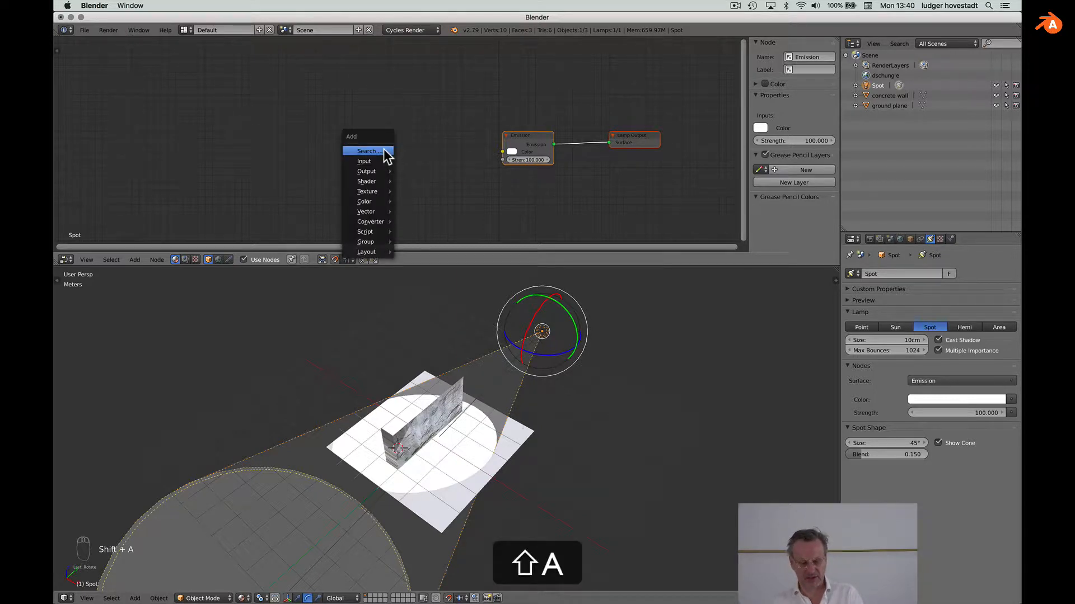
pyautogui.moveTo(376, 203)
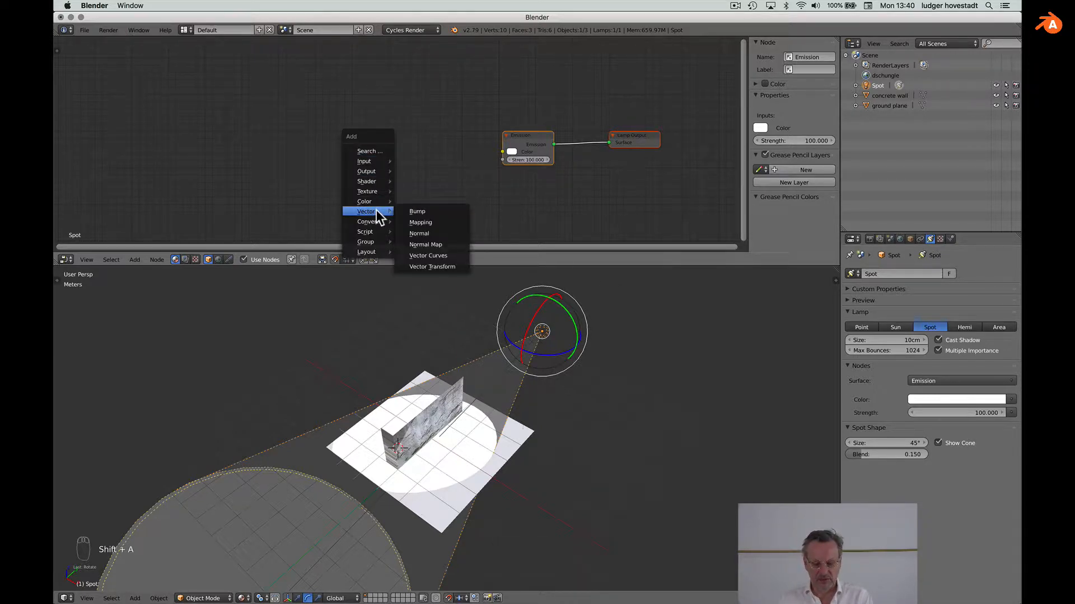
pyautogui.moveTo(383, 161)
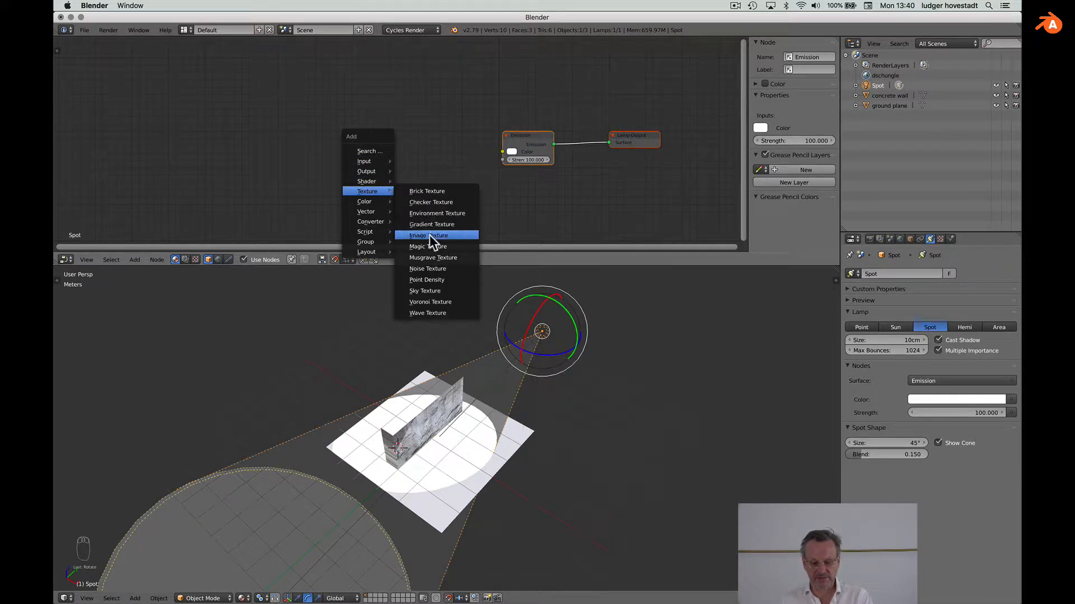
pyautogui.click(430, 237)
pyautogui.click(378, 115)
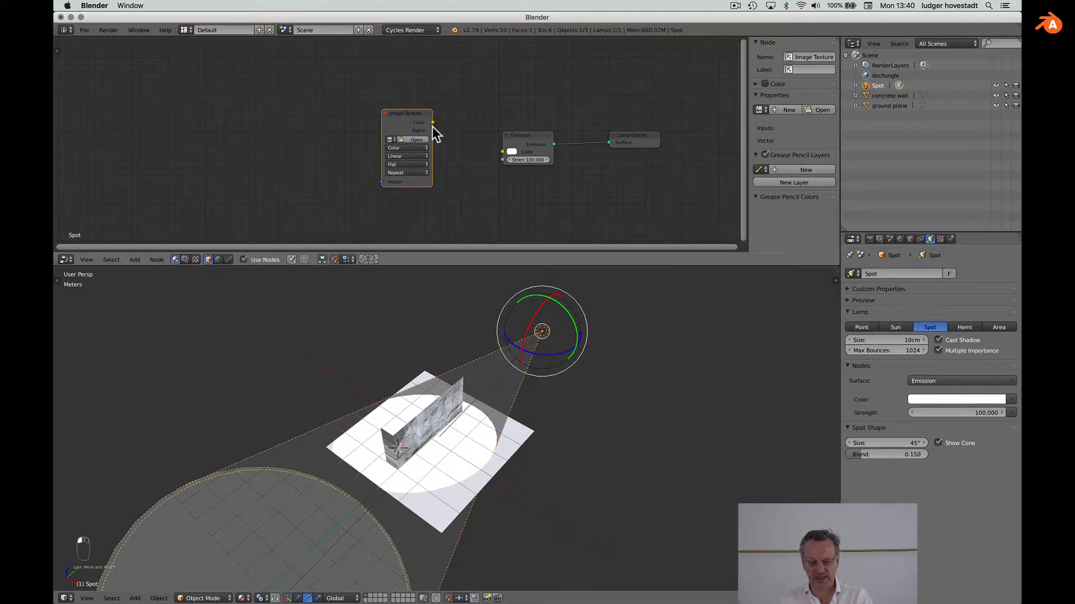
pyautogui.moveTo(433, 122); pyautogui.dragTo(502, 151)
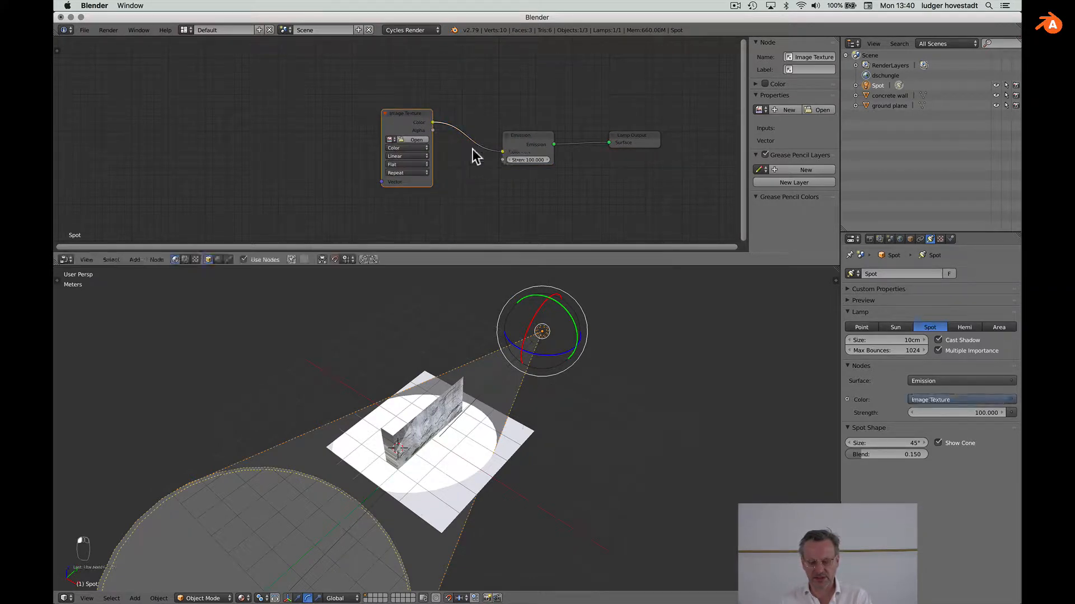
pyautogui.click(412, 140)
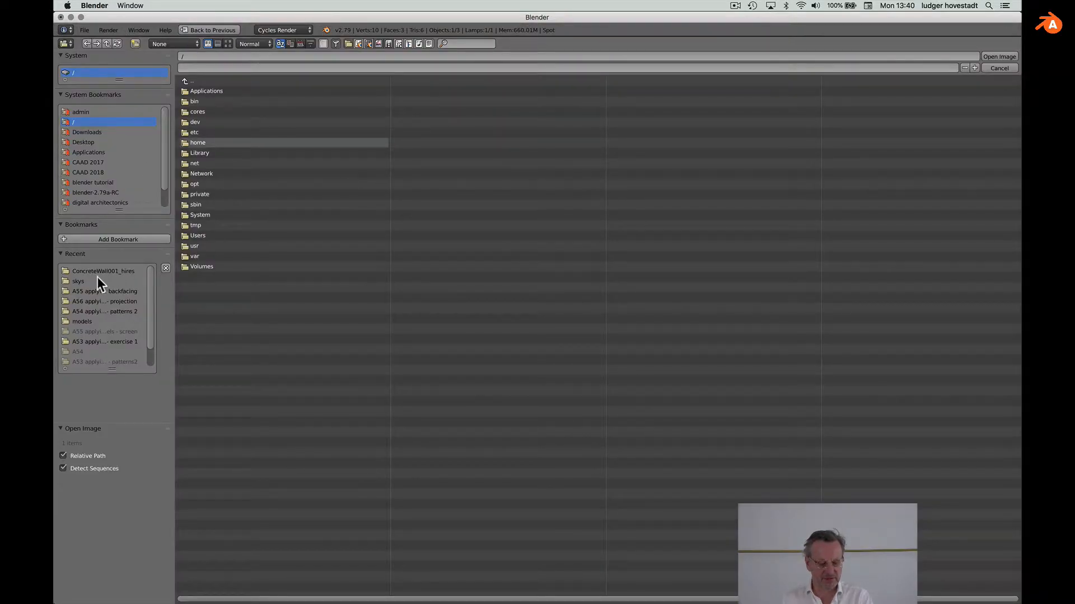
# Step: Navigate to blender sources/skys and load monks_forest_4k.hdr into the Image Texture node
pyautogui.click(83, 281)
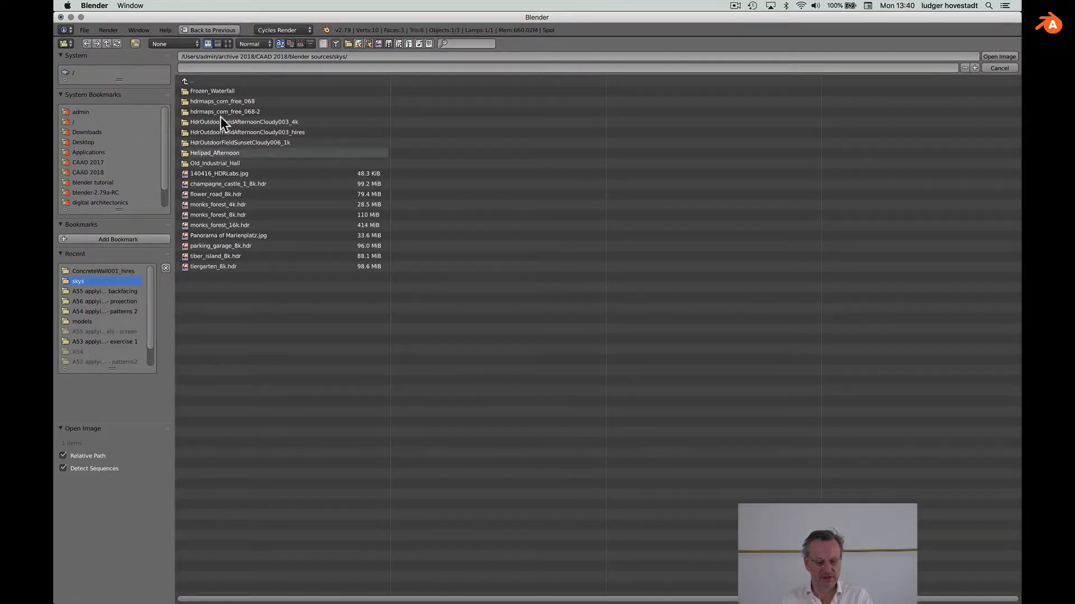
pyautogui.click(184, 80)
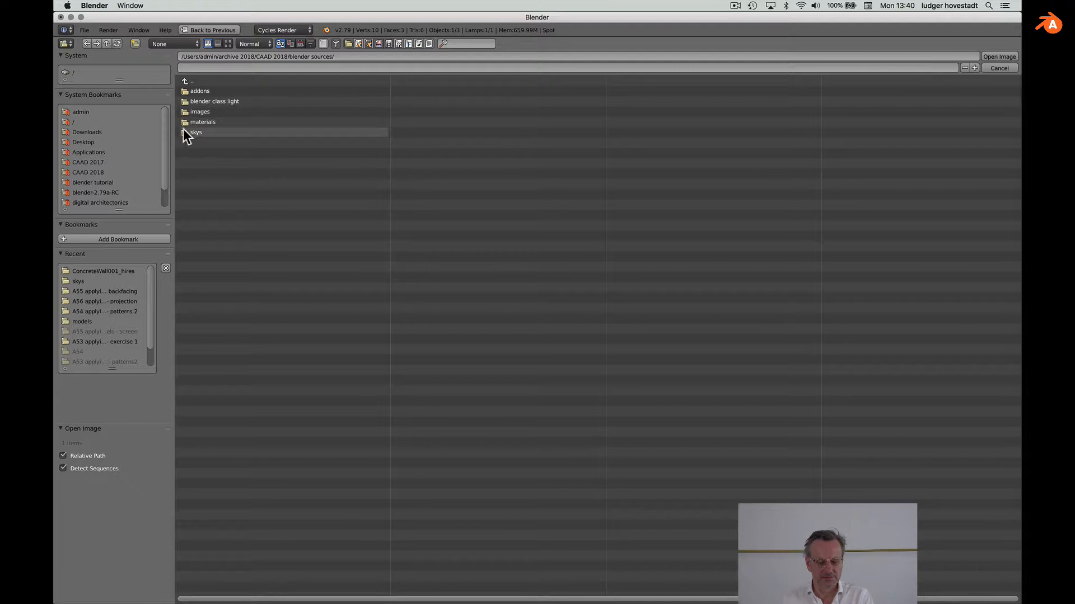
pyautogui.click(183, 123)
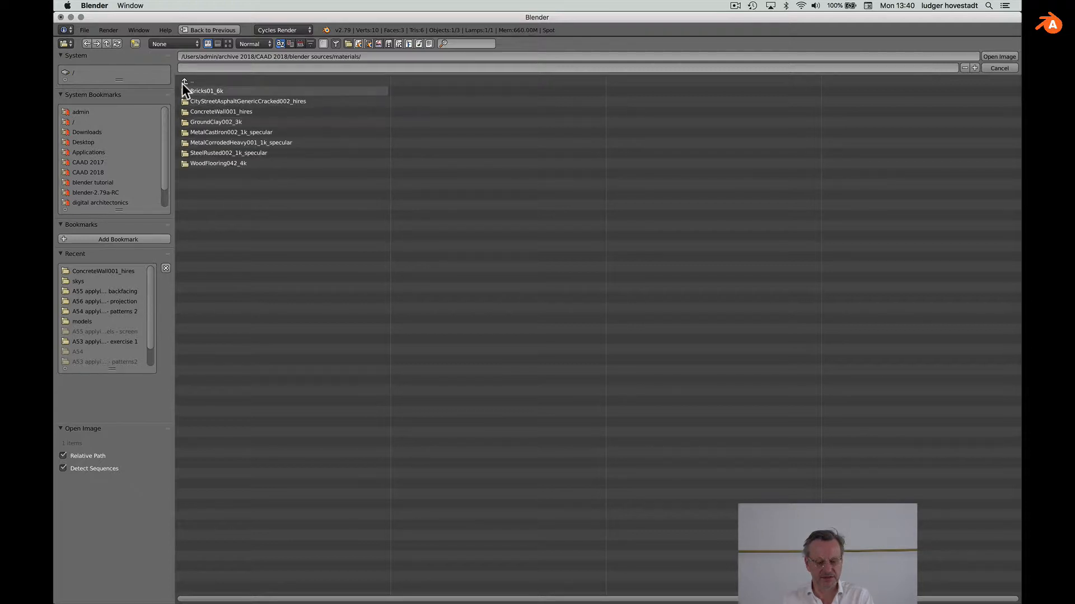
pyautogui.click(183, 80)
pyautogui.click(190, 133)
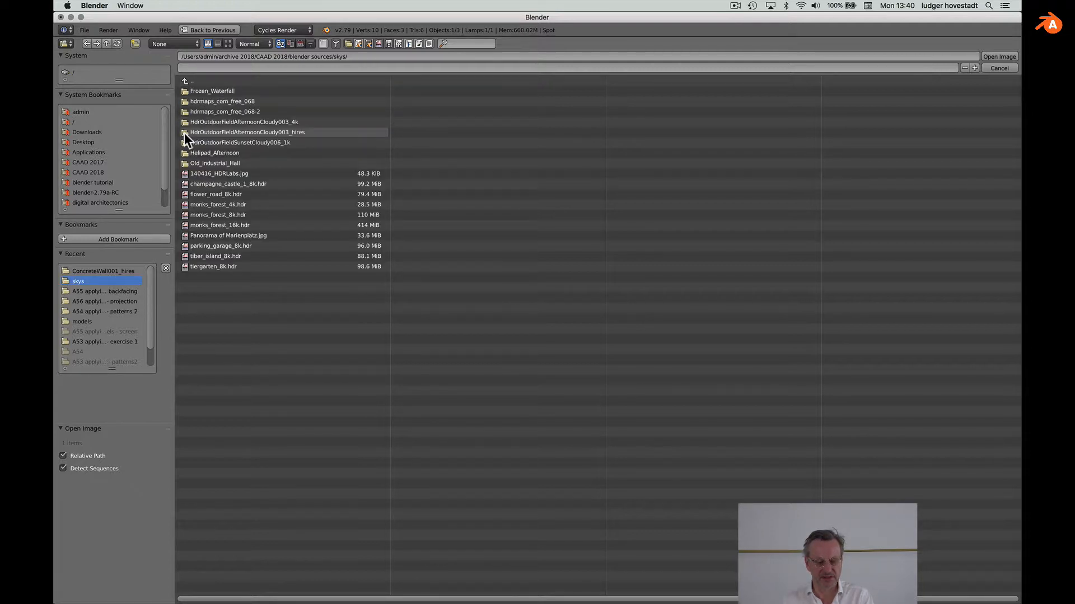
pyautogui.click(186, 204)
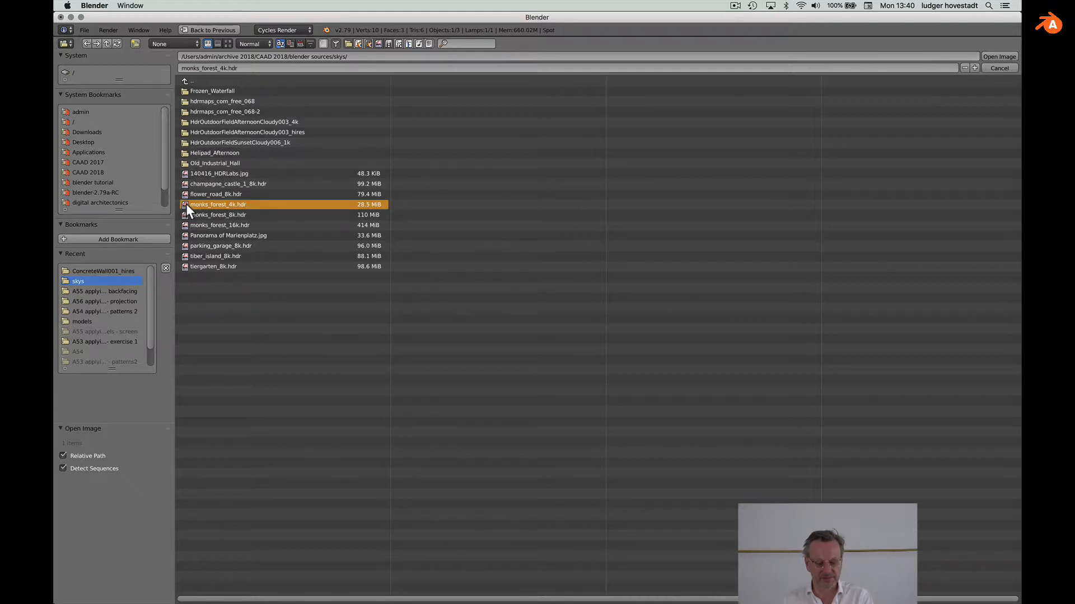
pyautogui.doubleClick(186, 204)
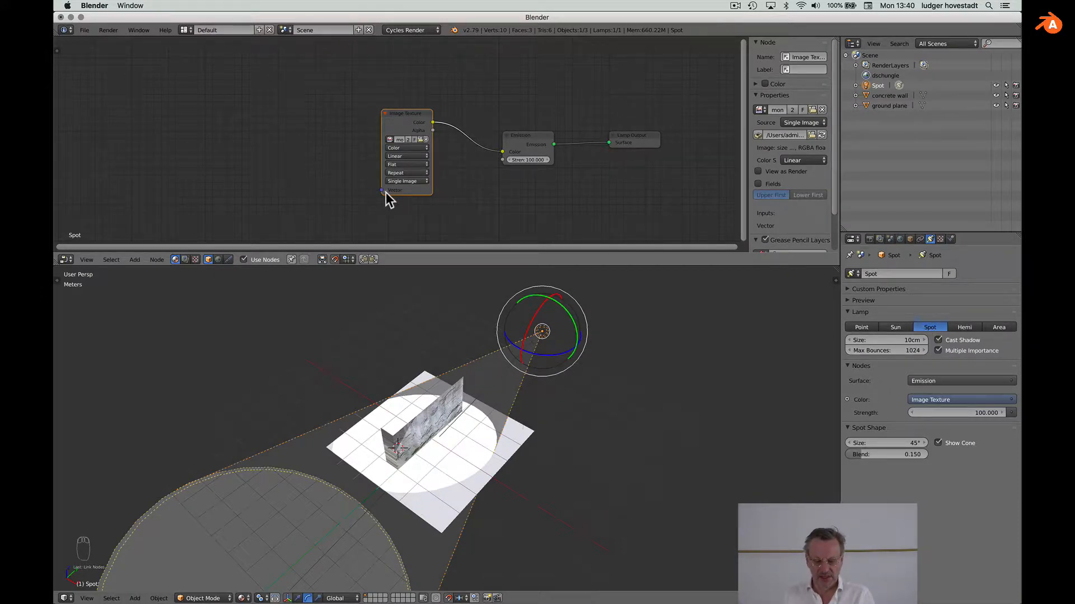
# Step: Add a Geometry input node to the spot lamp's node tree
pyautogui.hotkey('shift', 'a')
pyautogui.moveTo(297, 165)
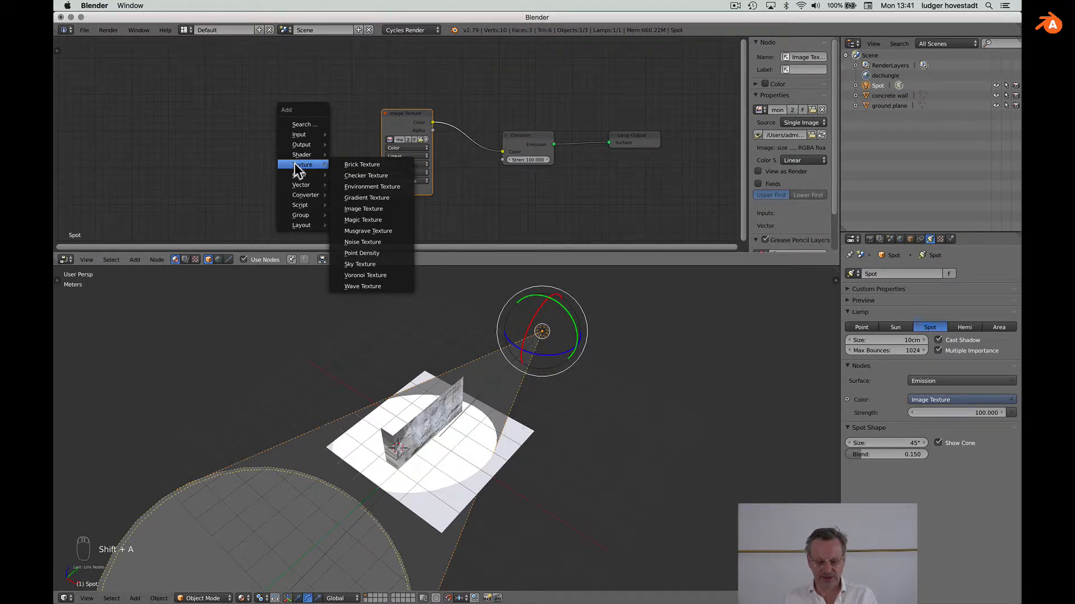
pyautogui.moveTo(297, 187)
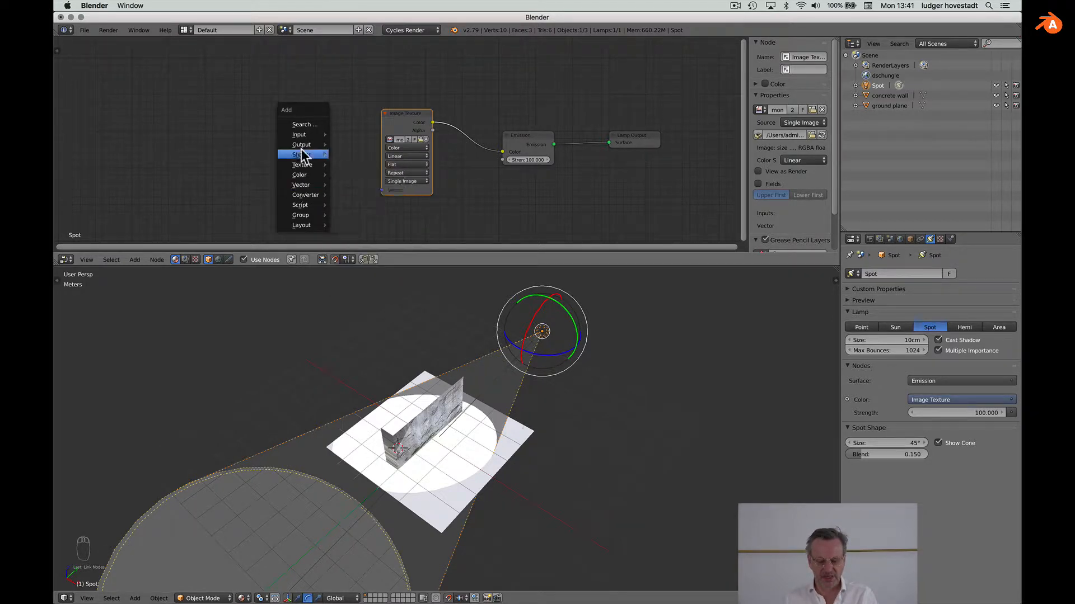
pyautogui.moveTo(301, 135)
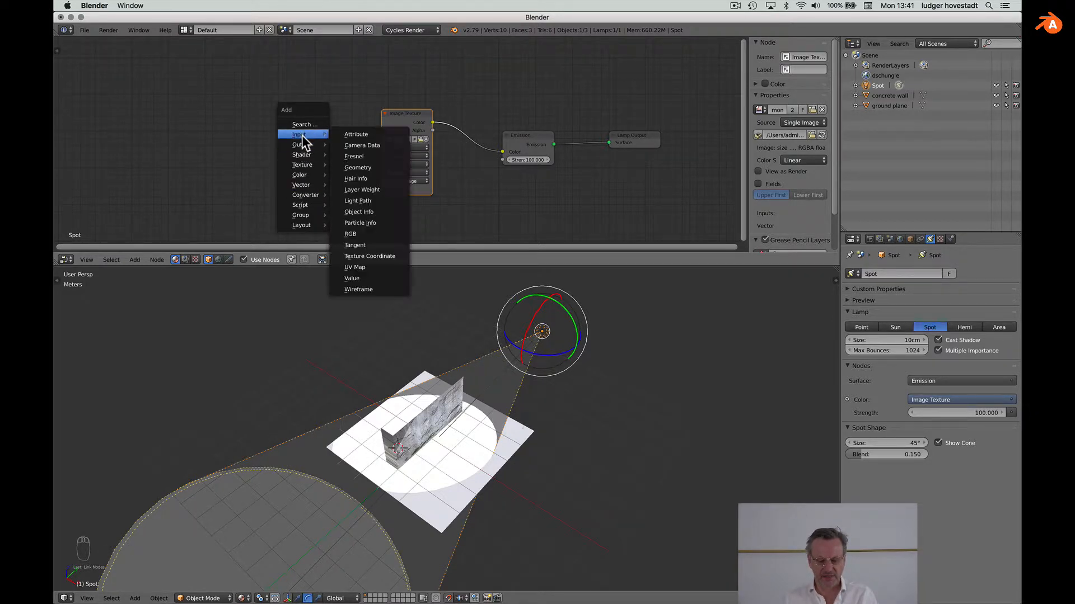
pyautogui.click(373, 164)
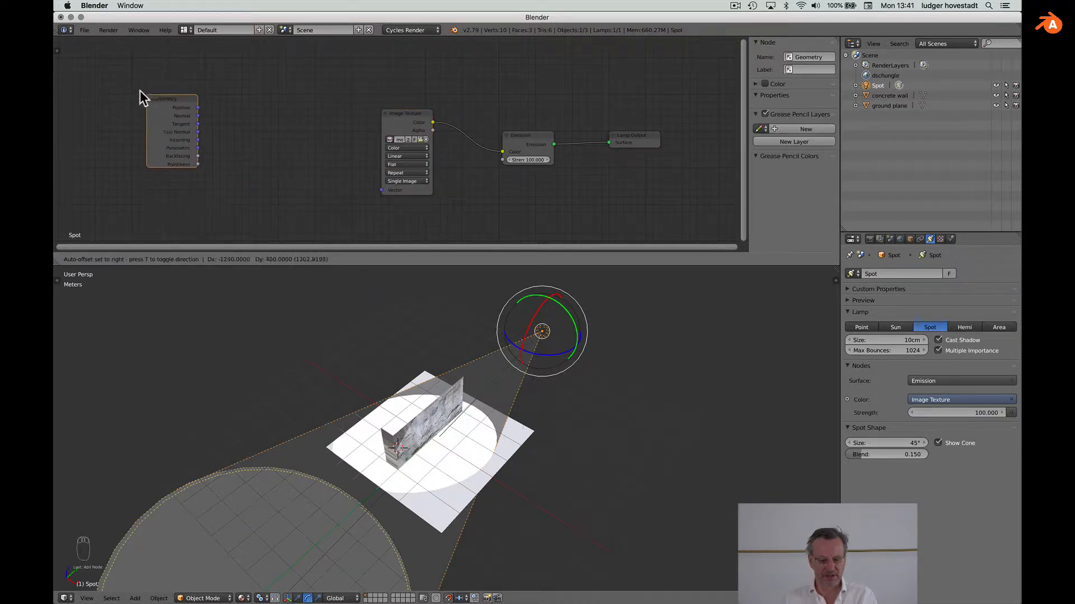
pyautogui.click(112, 85)
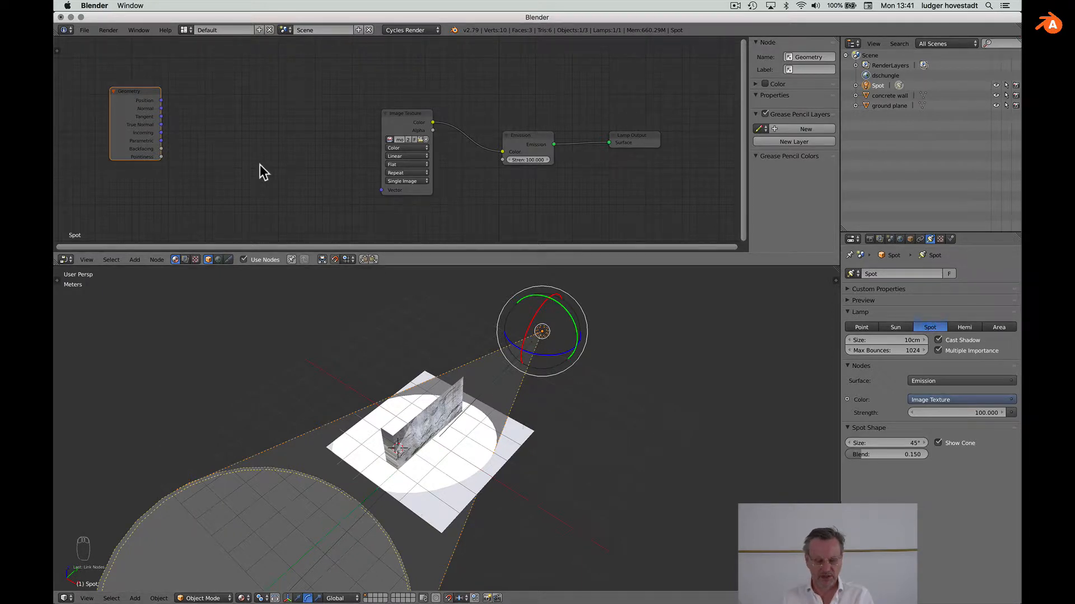
# Step: Add a Mapping node, linking Geometry Normal into it and its output into Image Texture Vector
pyautogui.hotkey('shift', 'a')
pyautogui.moveTo(260, 165)
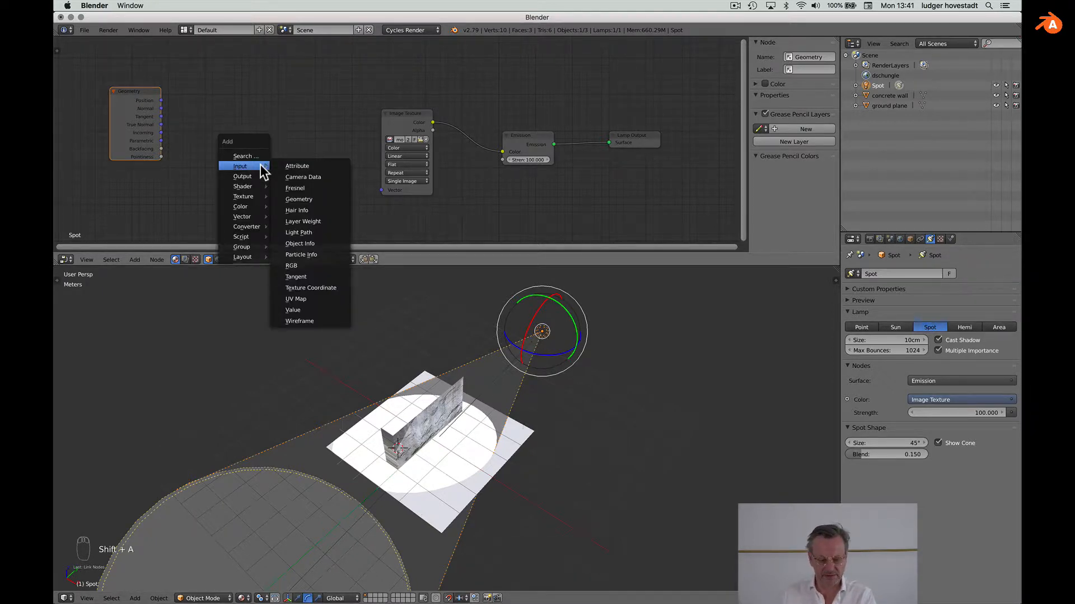
pyautogui.moveTo(253, 213)
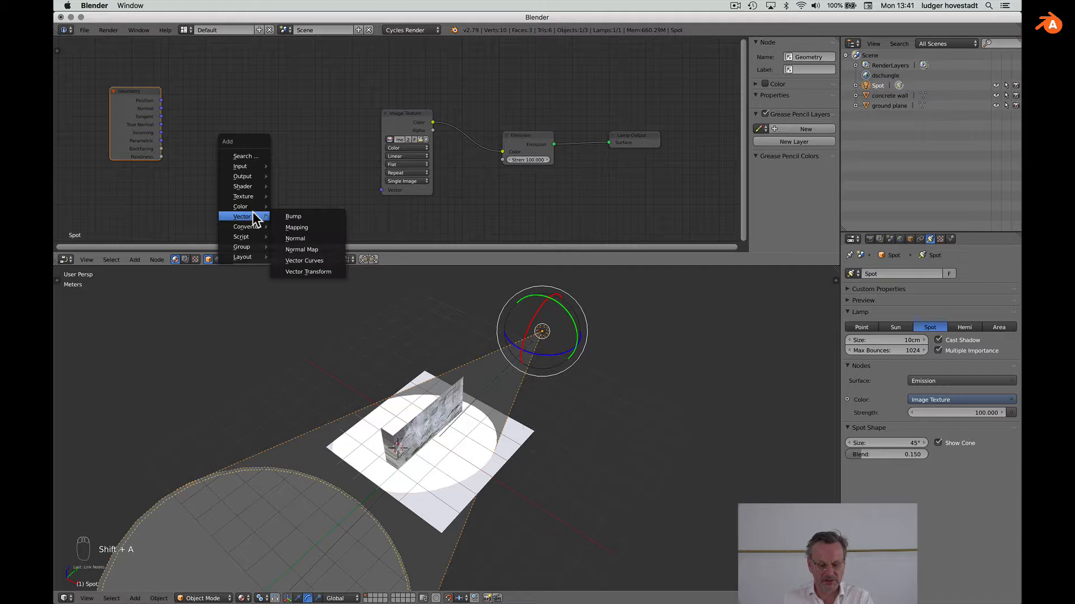
pyautogui.click(307, 230)
pyautogui.click(204, 106)
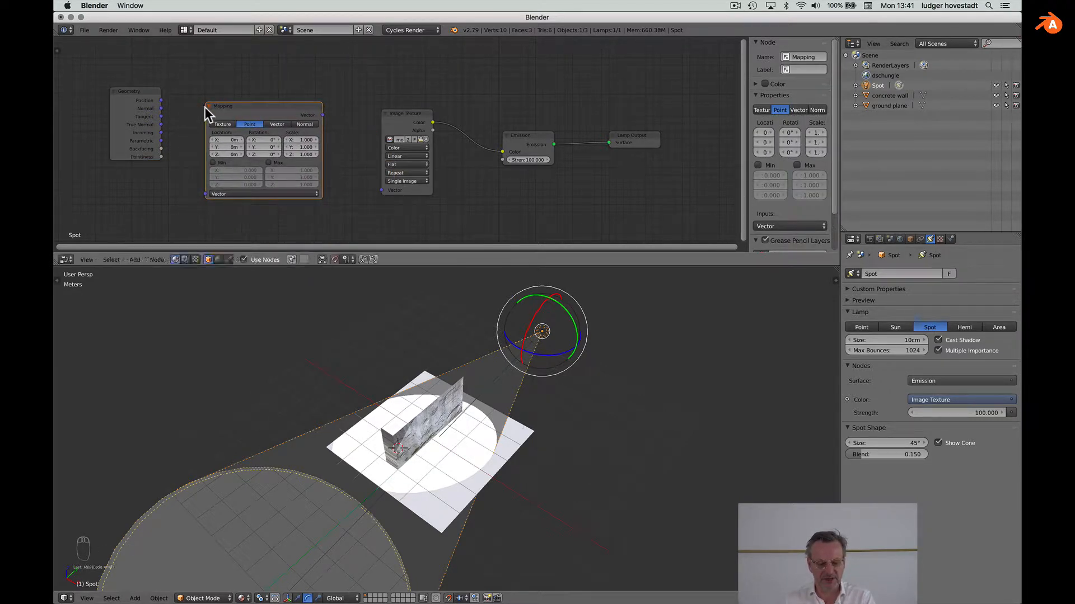
pyautogui.moveTo(161, 108); pyautogui.dragTo(206, 194)
pyautogui.moveTo(323, 115); pyautogui.dragTo(380, 191)
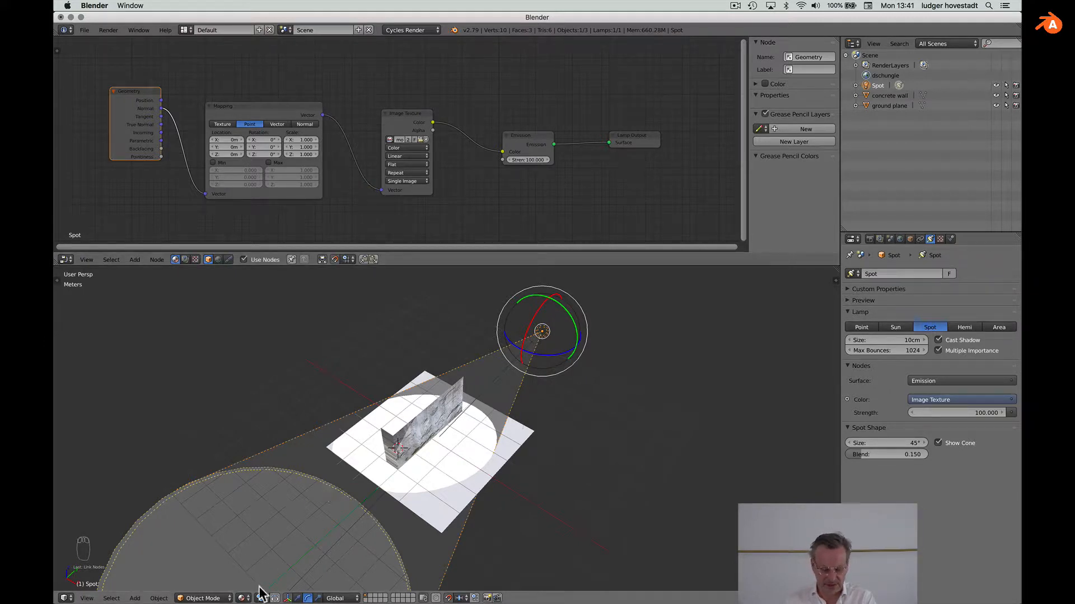
pyautogui.click(244, 598)
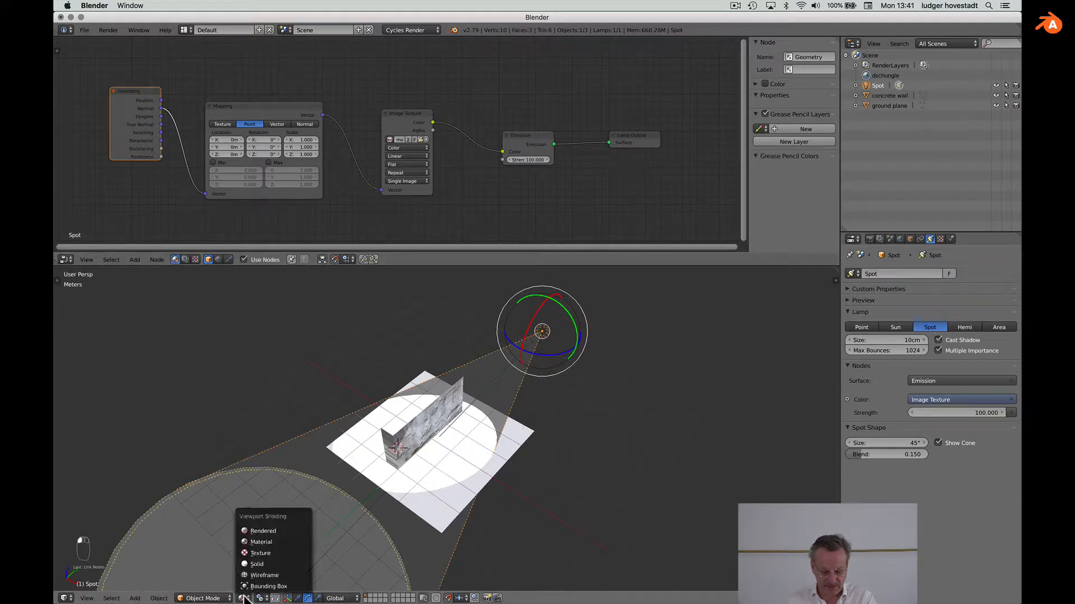
# Step: Switch the viewport to Rendered and set the dschungle world Strength to 0
pyautogui.click(253, 533)
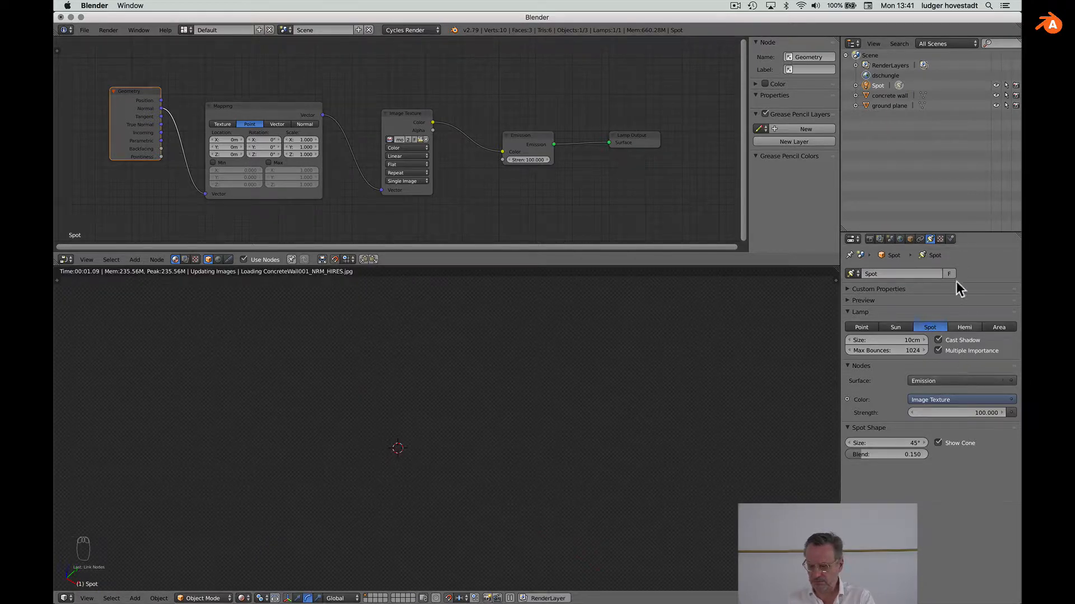
pyautogui.click(900, 240)
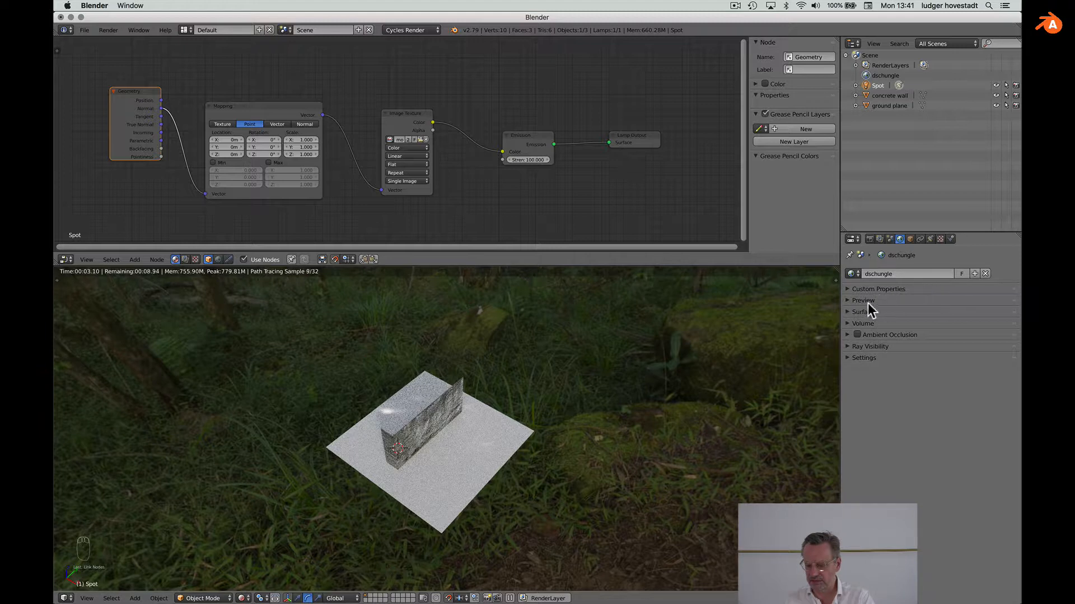
pyautogui.click(850, 312)
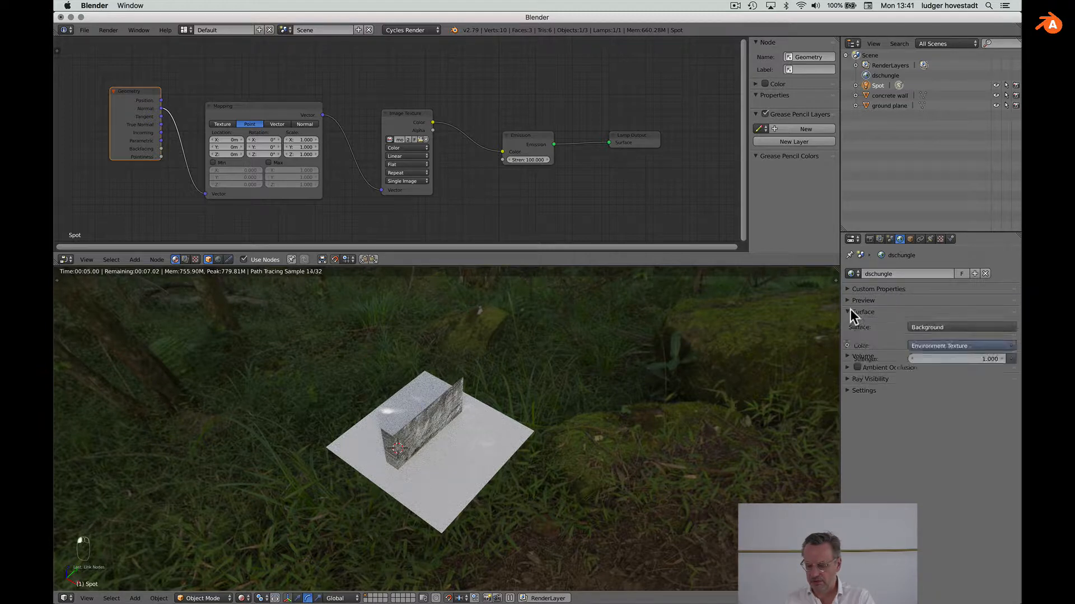
pyautogui.click(989, 359)
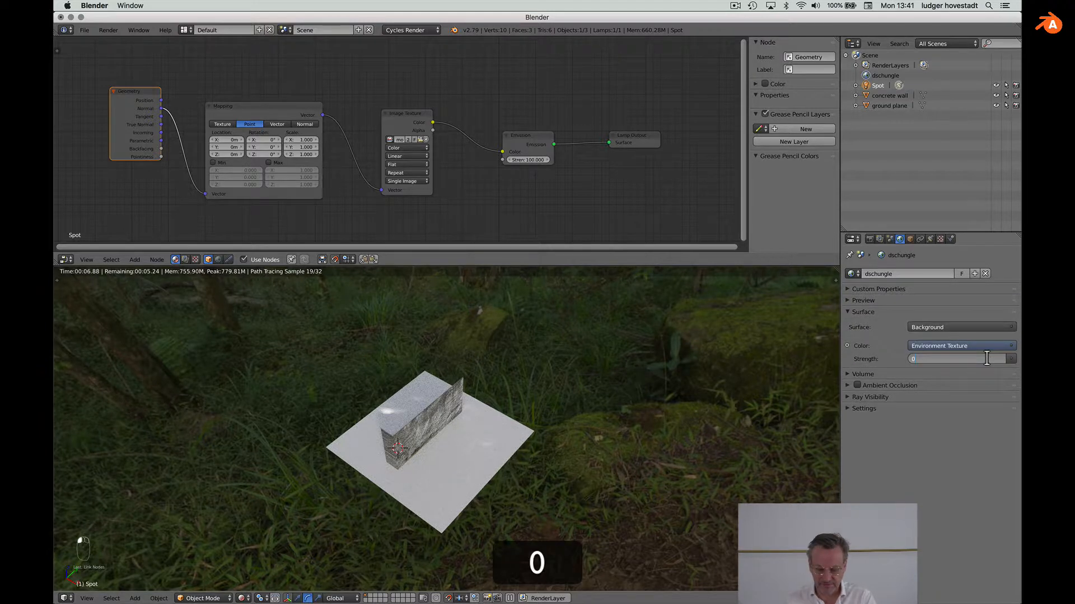
pyautogui.write('0')
pyautogui.press('Return')
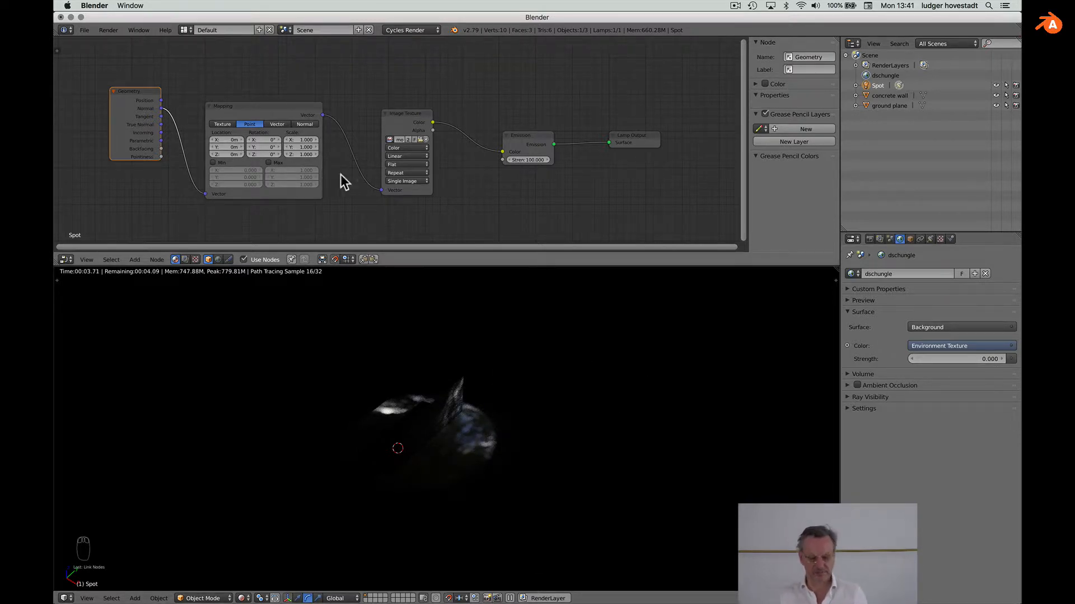
pyautogui.scroll(2, 522, 159)
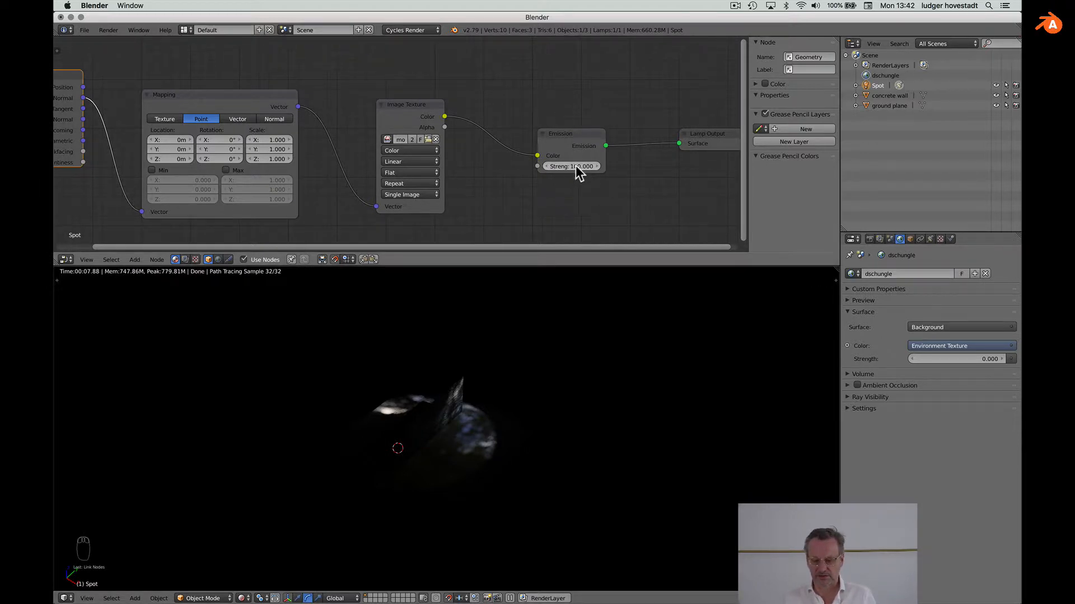
# Step: Set the spot emission strength to 1000 and adjust Mapping Location X to about 66 cm
pyautogui.write('1')
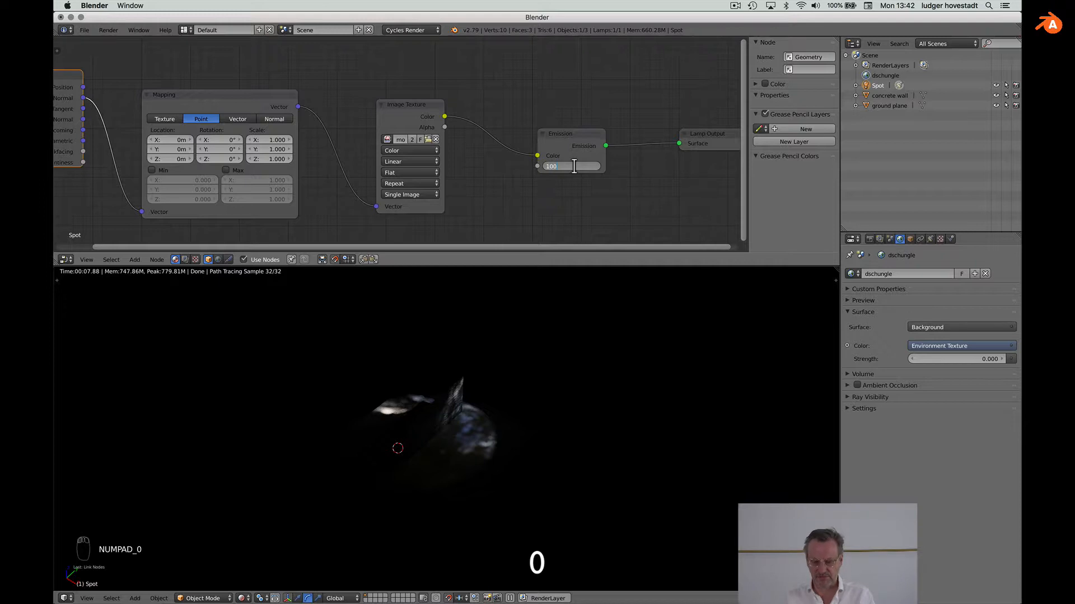
pyautogui.press('Return')
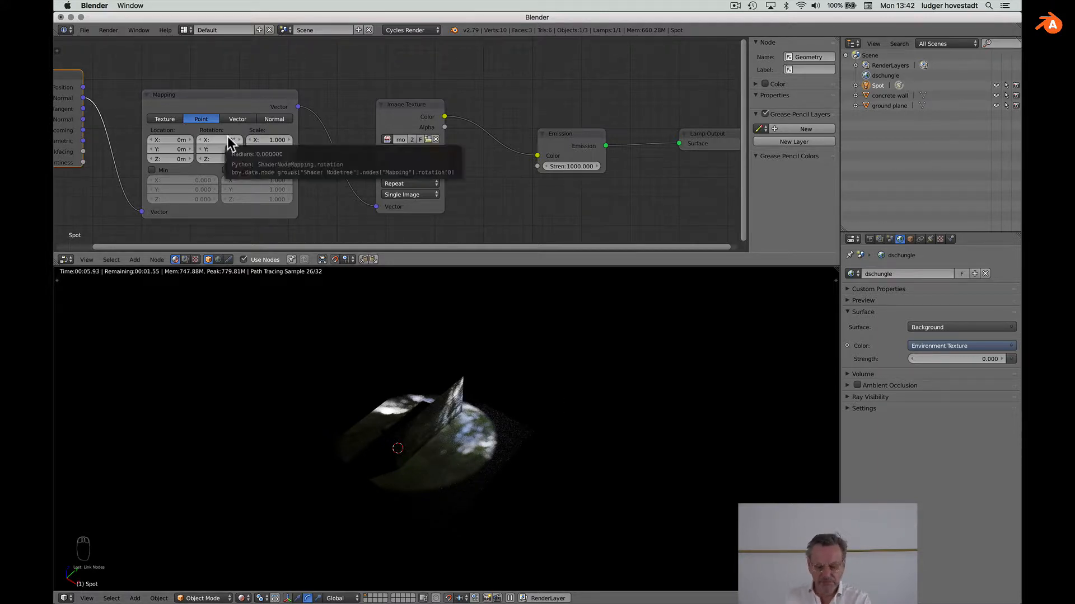
pyautogui.click(187, 139)
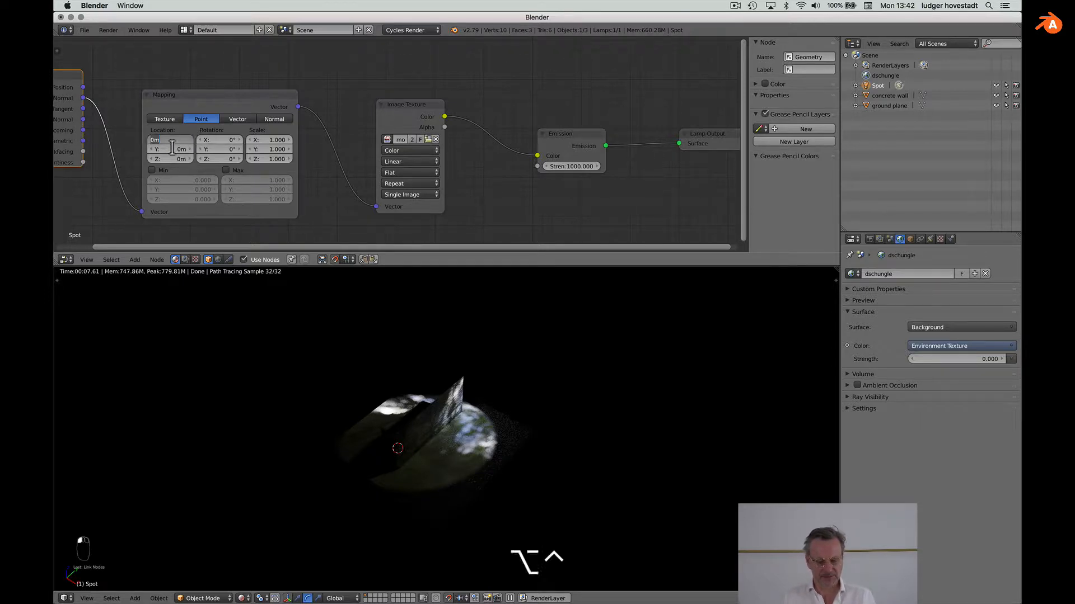
pyautogui.click(131, 163)
pyautogui.moveTo(199, 139); pyautogui.dragTo(303, 141, button='middle')
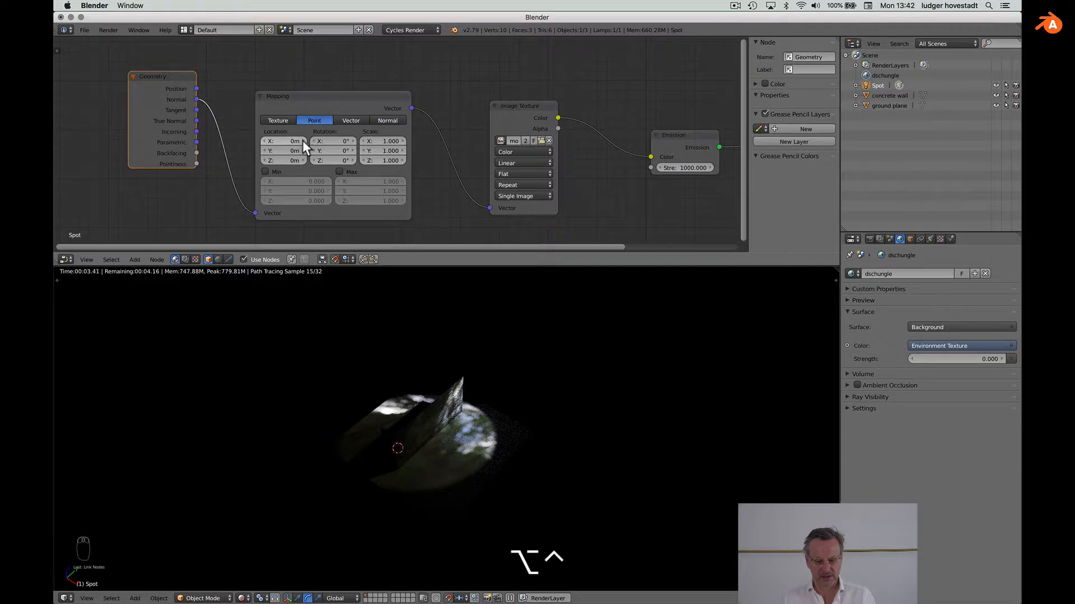
pyautogui.keyDown('ctrl'); pyautogui.click(302, 140); pyautogui.keyUp('ctrl')
pyautogui.write('8')
pyautogui.press('Return')
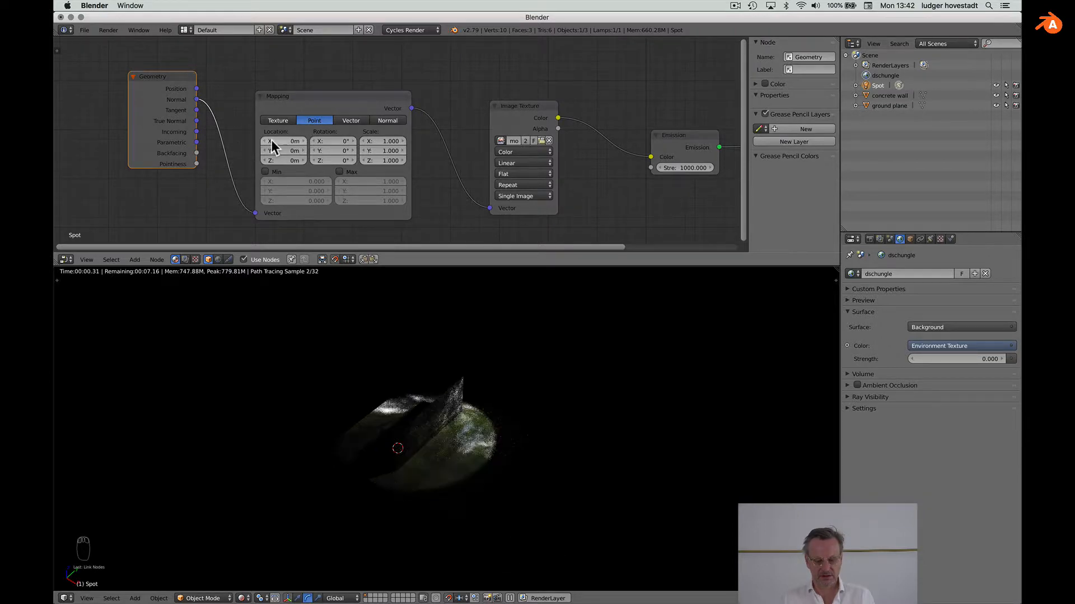
pyautogui.moveTo(302, 140)
pyautogui.mouseDown()
pyautogui.moveTo(279, 140)
pyautogui.moveTo(297, 152)
pyautogui.moveTo(287, 152)
pyautogui.mouseUp()
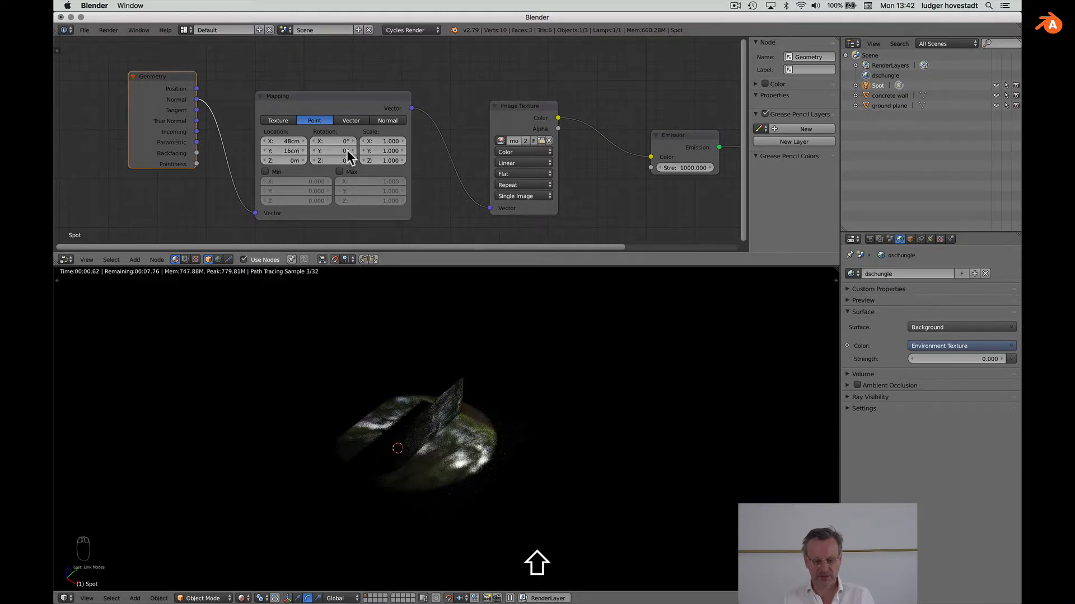
# Step: Set Mapping Scale to 0.5 on all axes, Location Y to 2 cm and Z to 2.42 m
pyautogui.write('2')
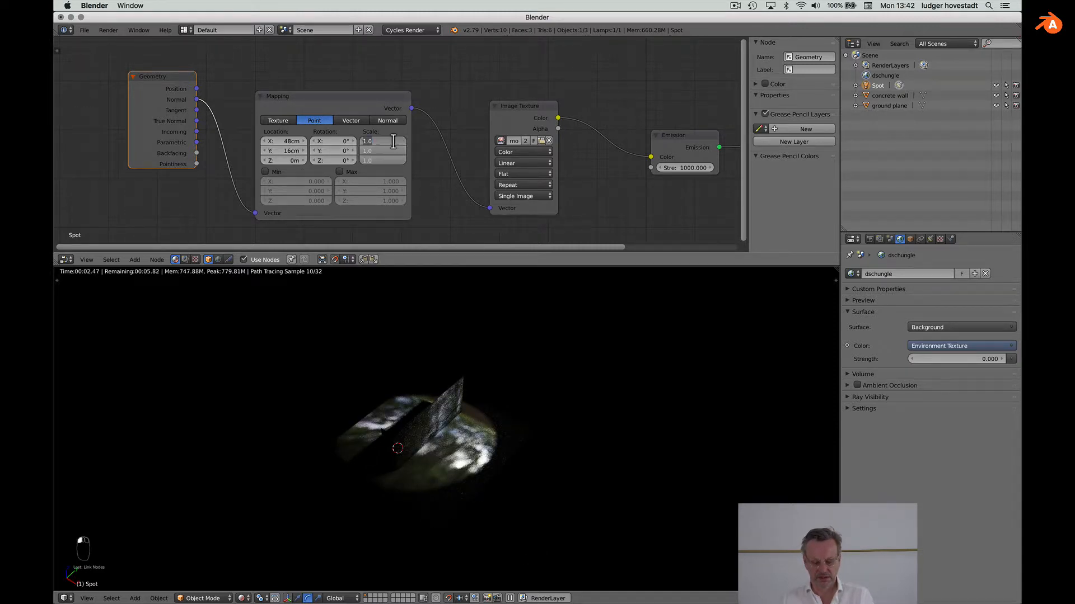
pyautogui.press('Return')
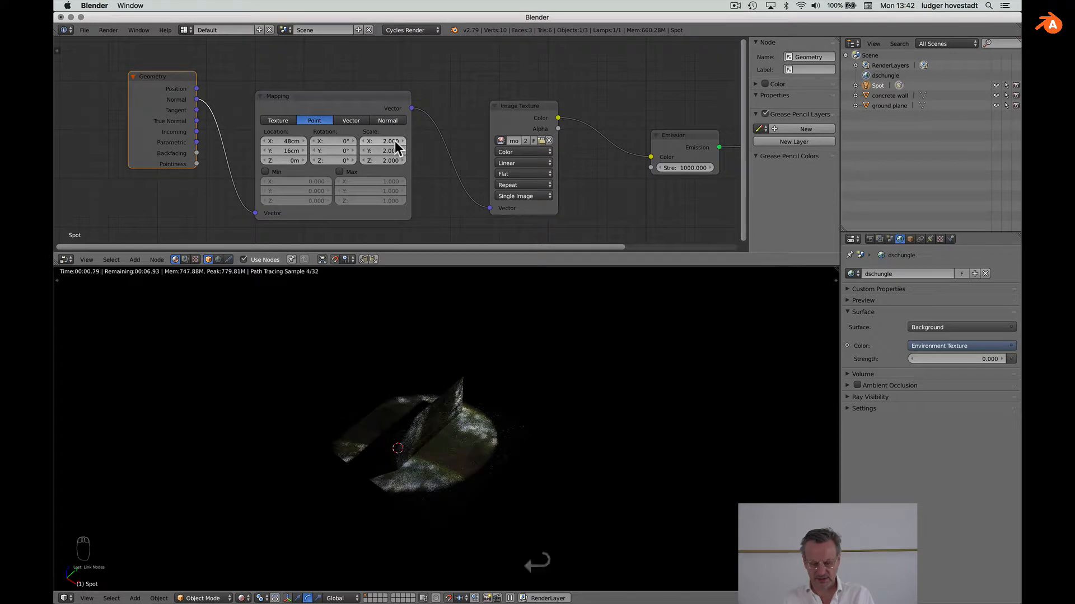
pyautogui.moveTo(394, 140); pyautogui.dragTo(395, 161)
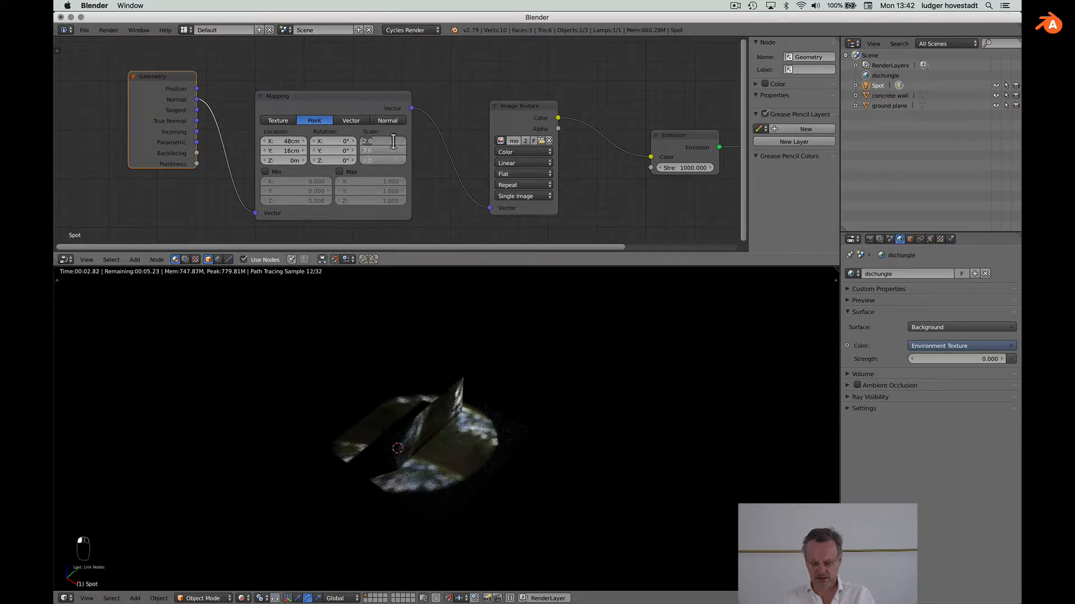
pyautogui.press('BackSpace')
pyautogui.write('.5')
pyautogui.press('Return')
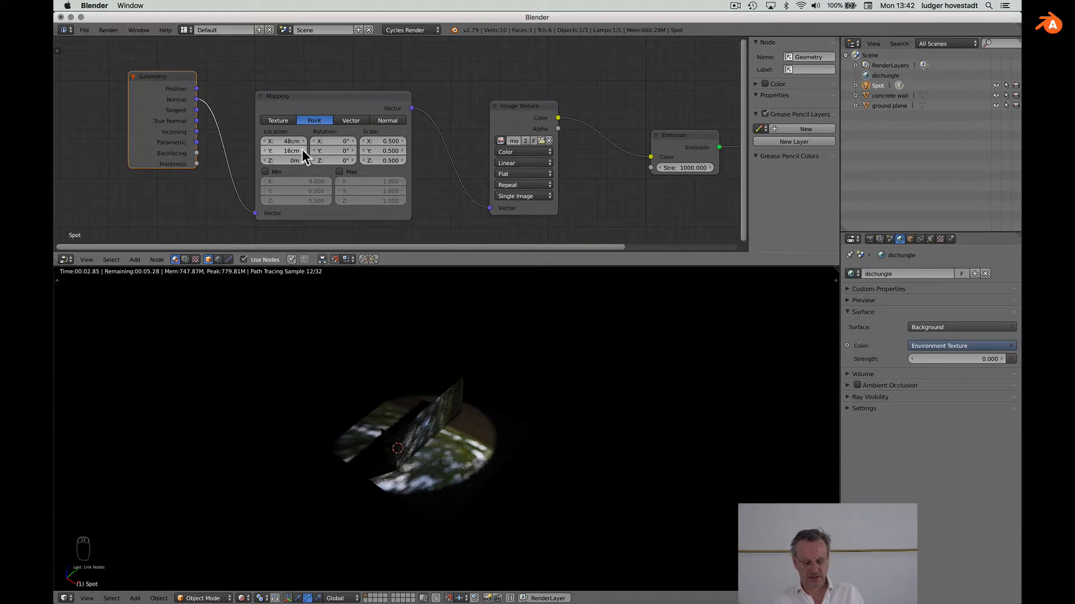
pyautogui.keyDown('shift'); pyautogui.moveTo(301, 149); pyautogui.dragTo(307, 150); pyautogui.keyUp('shift')
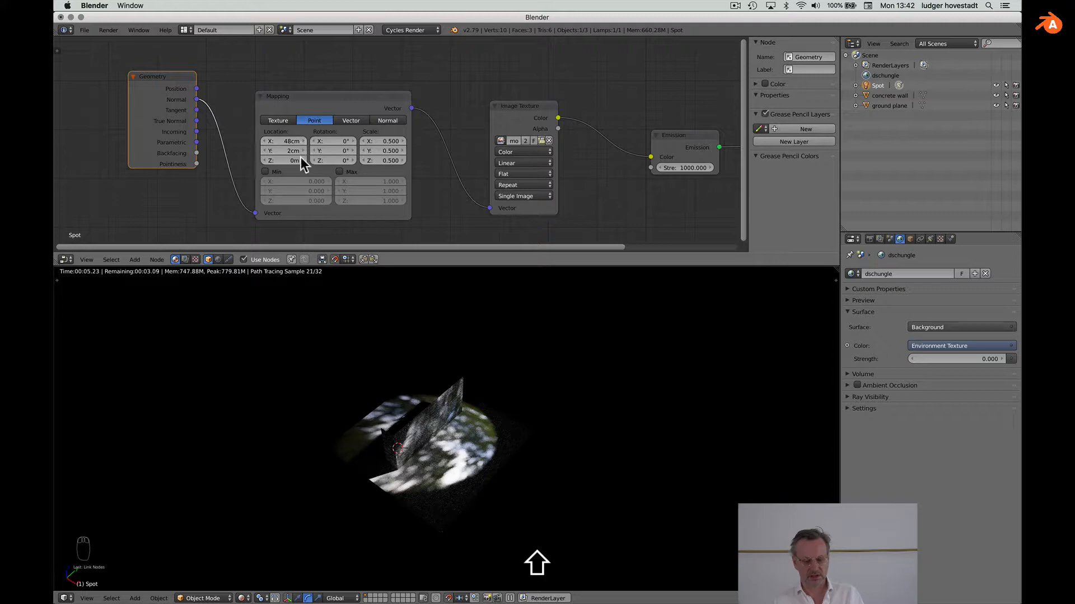
pyautogui.moveTo(304, 163)
pyautogui.mouseDown()
pyautogui.moveTo(344, 164)
pyautogui.moveTo(313, 141)
pyautogui.moveTo(328, 141)
pyautogui.moveTo(302, 145)
pyautogui.mouseUp()
pyautogui.scroll(-3, 489, 358)
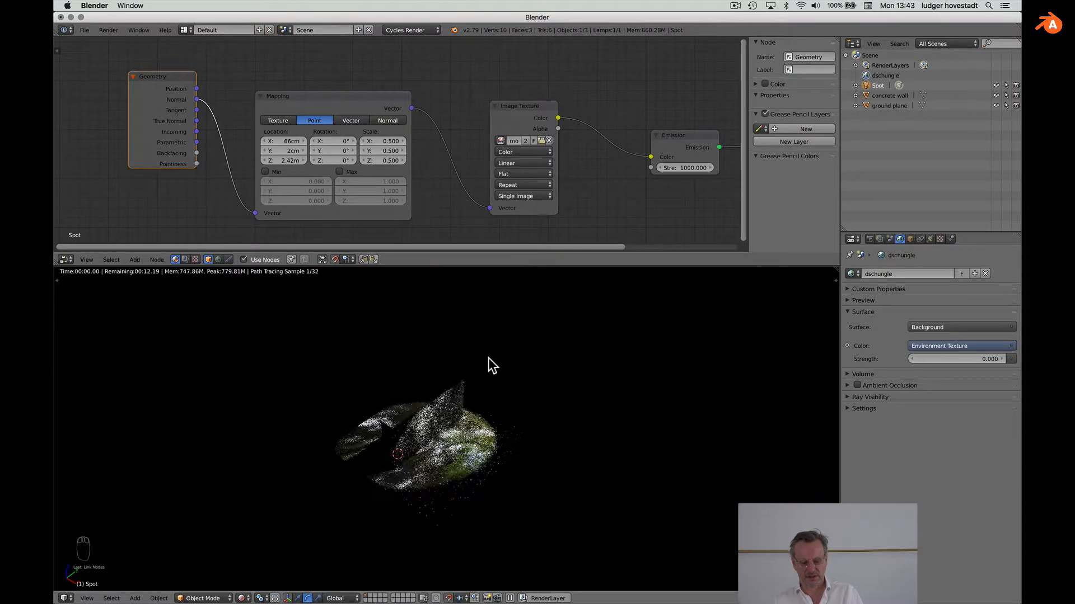
pyautogui.scroll(5, 488, 357)
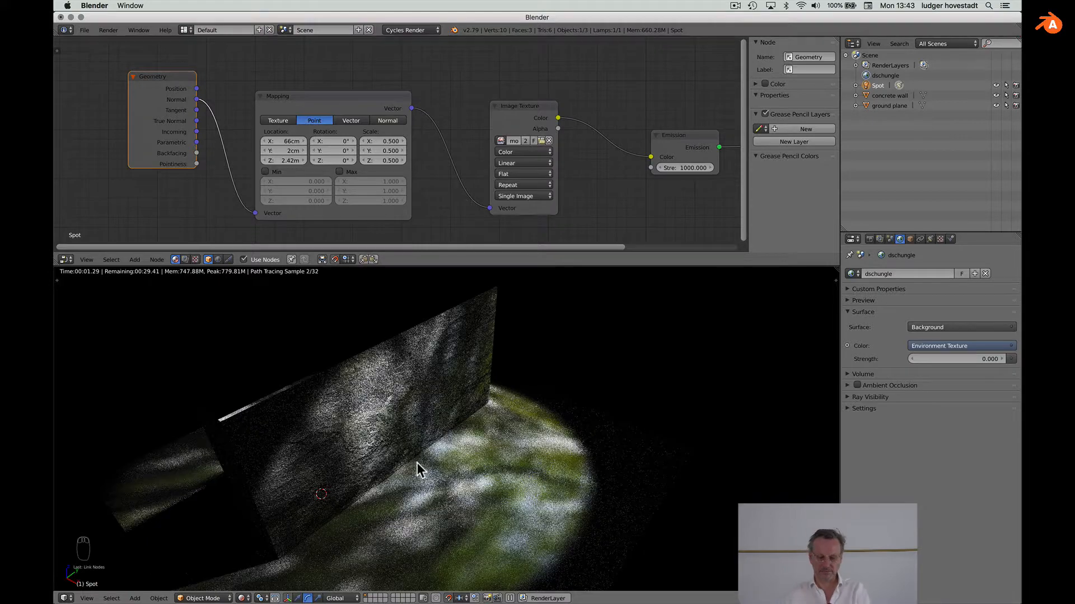
pyautogui.scroll(-4, 417, 462)
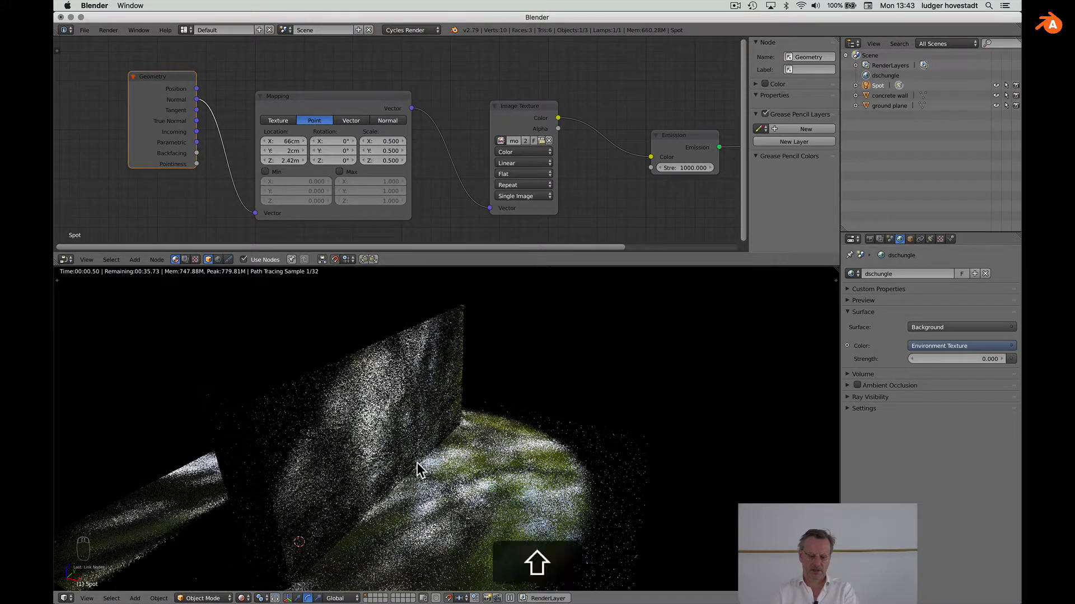
pyautogui.keyDown('shift'); pyautogui.scroll(-2, 417, 462); pyautogui.keyUp('shift')
pyautogui.keyDown('shift'); pyautogui.hscroll(-1, 417, 462); pyautogui.keyUp('shift')
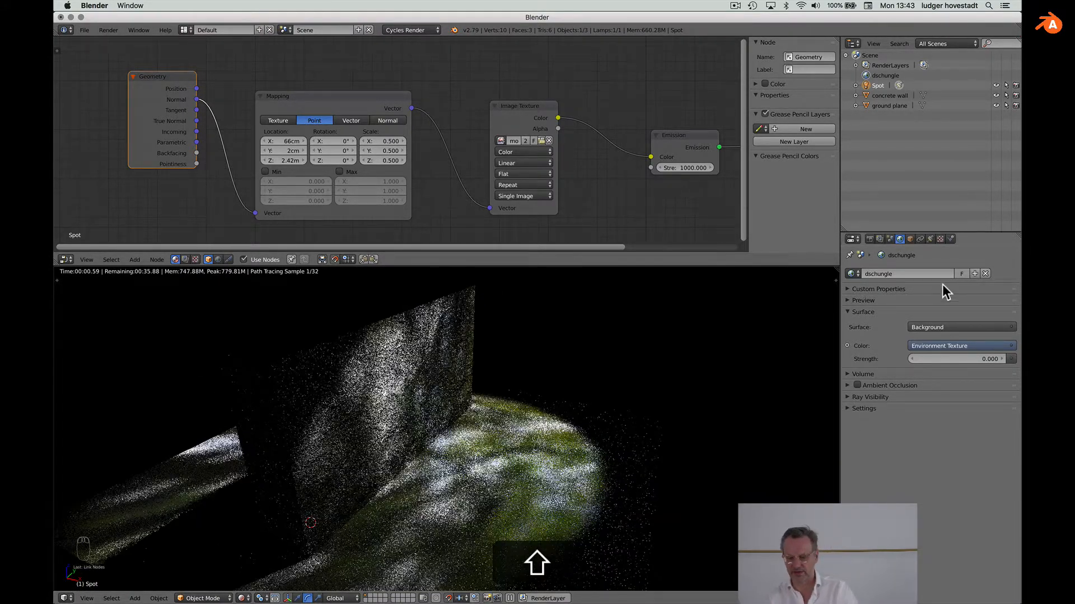
pyautogui.click(982, 358)
pyautogui.write('1')
pyautogui.press('Return')
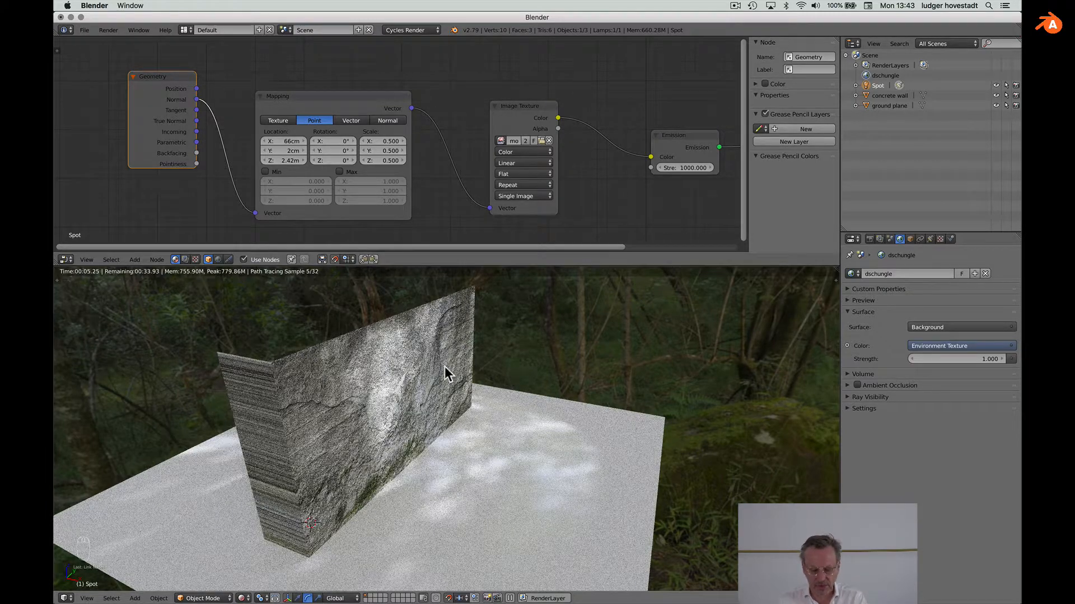
pyautogui.scroll(-5, 449, 331)
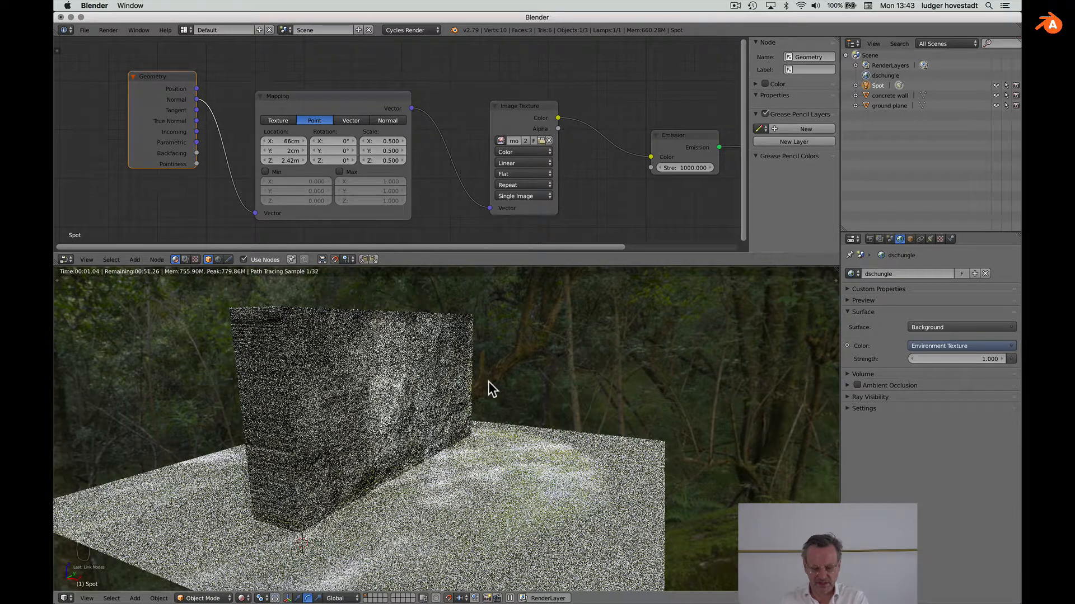
pyautogui.scroll(-3, 509, 420)
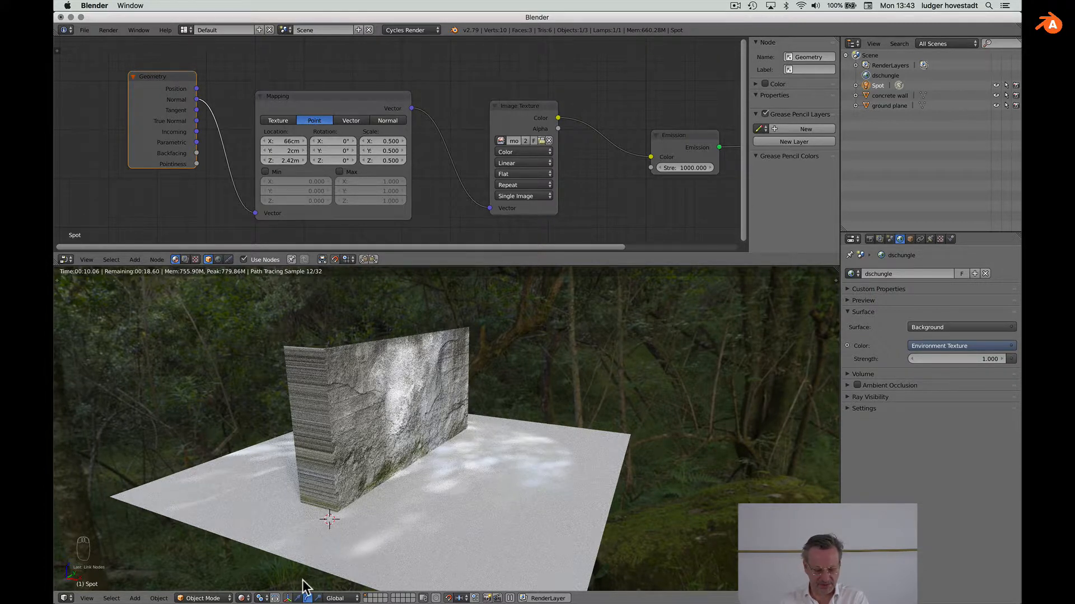
# Step: Switch to Material shading and move the spot lamp 2 m along Y
pyautogui.click(242, 599)
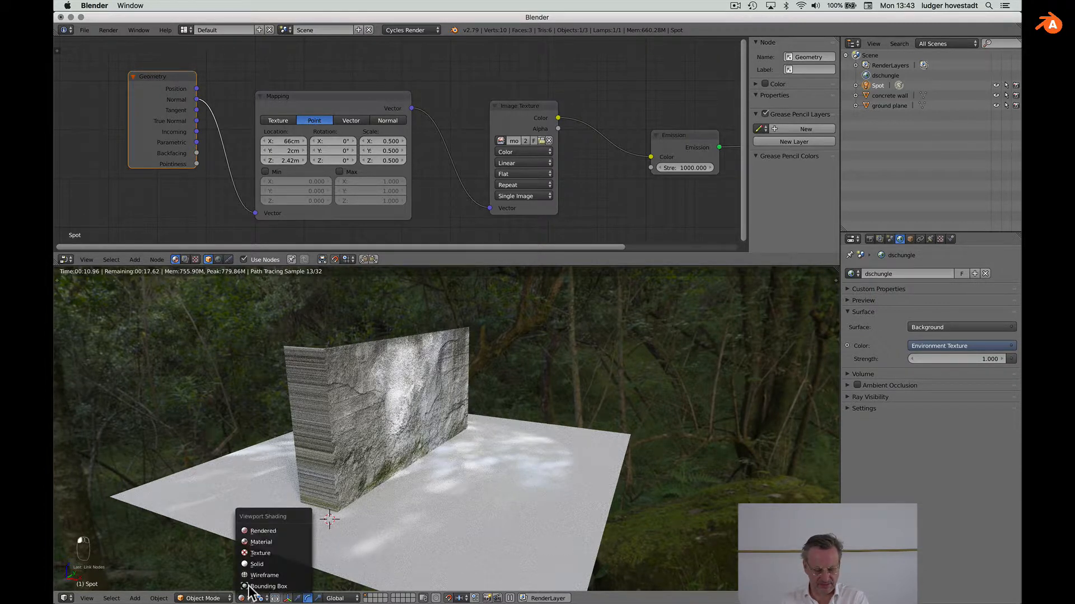
pyautogui.click(261, 543)
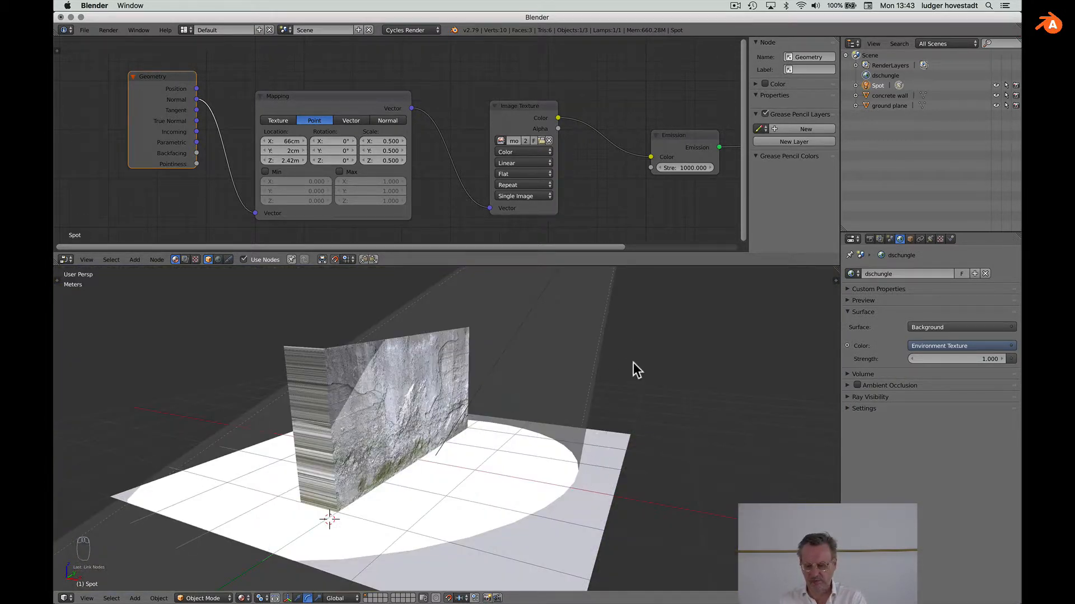
pyautogui.scroll(-5, 633, 362)
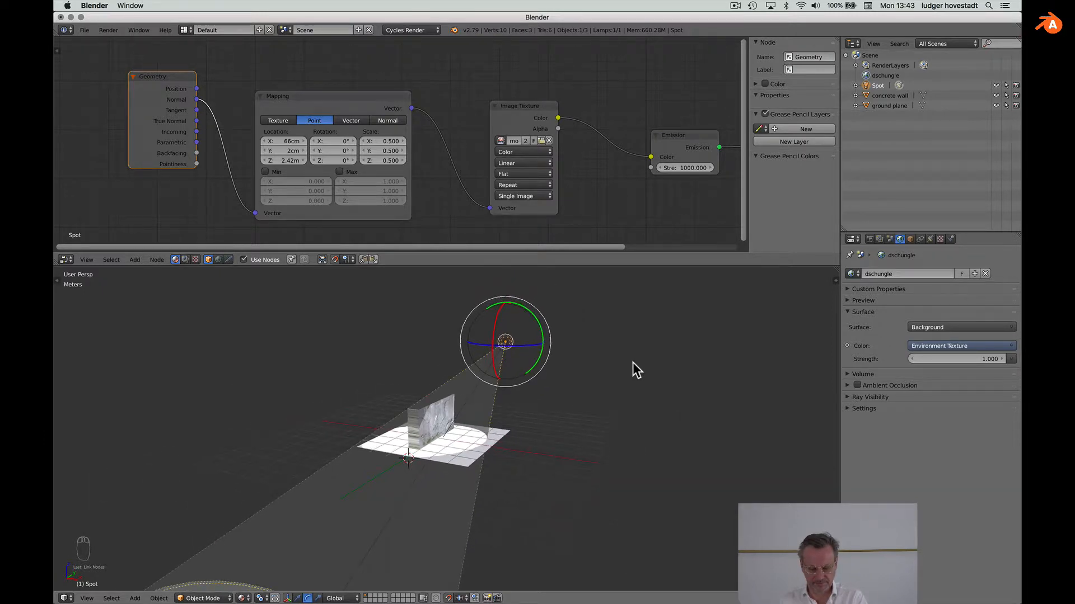
pyautogui.click(298, 598)
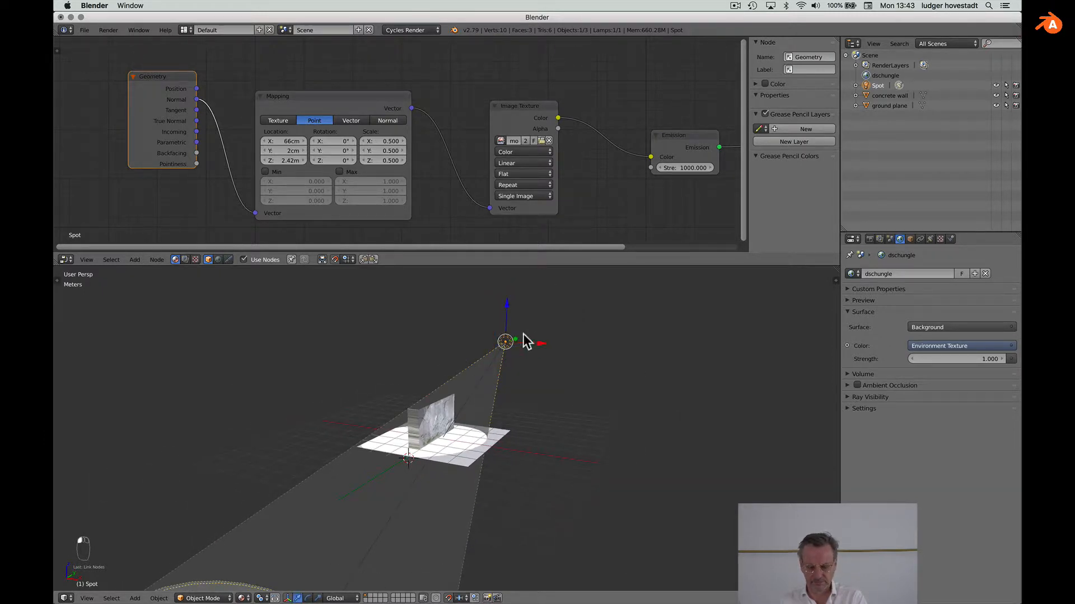
pyautogui.moveTo(524, 334); pyautogui.dragTo(526, 335)
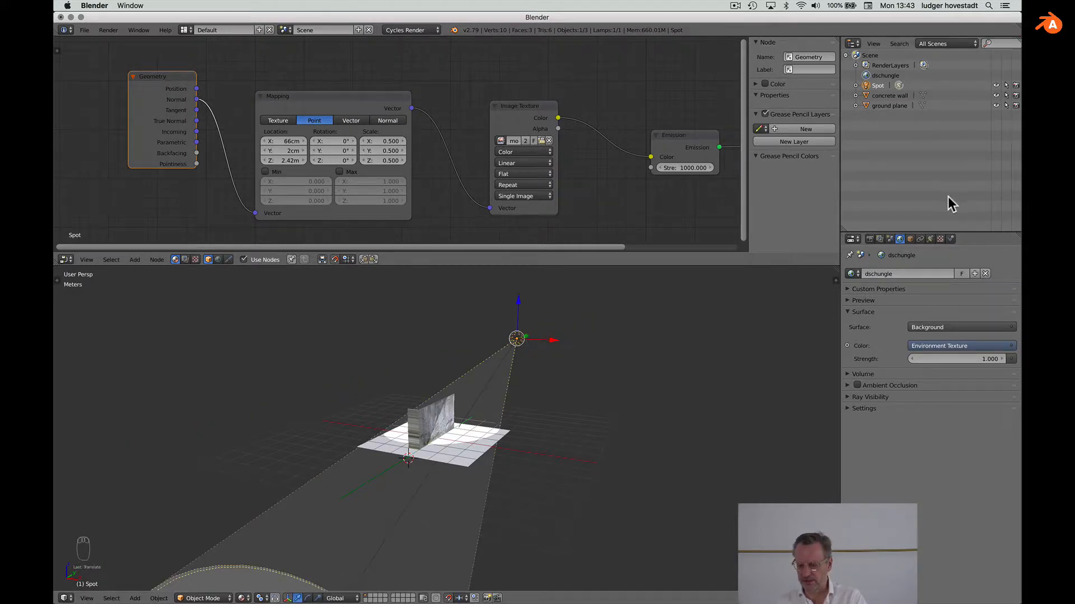
# Step: Widen the spot cone to 72.8° and return the viewport to Rendered shading
pyautogui.click(929, 239)
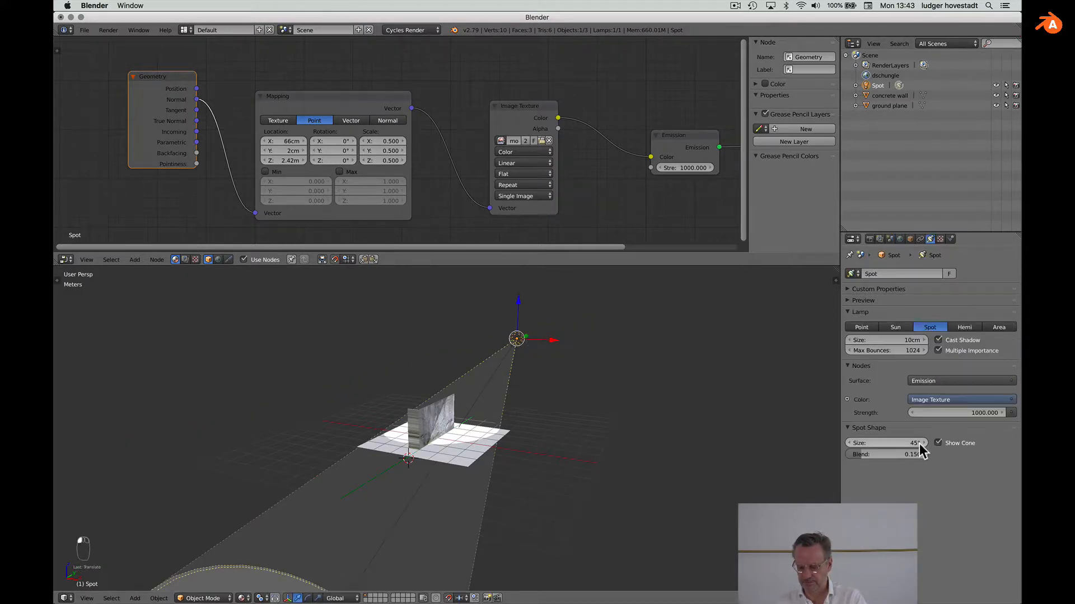
pyautogui.moveTo(919, 443)
pyautogui.mouseDown()
pyautogui.moveTo(1001, 443)
pyautogui.moveTo(918, 446)
pyautogui.mouseUp()
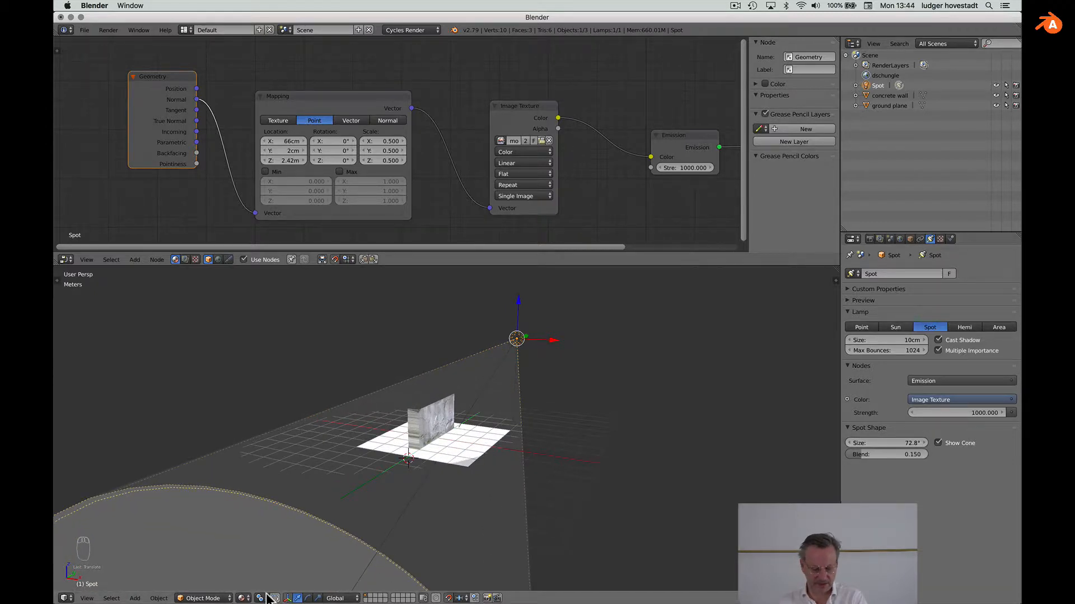
pyautogui.click(246, 599)
pyautogui.click(263, 532)
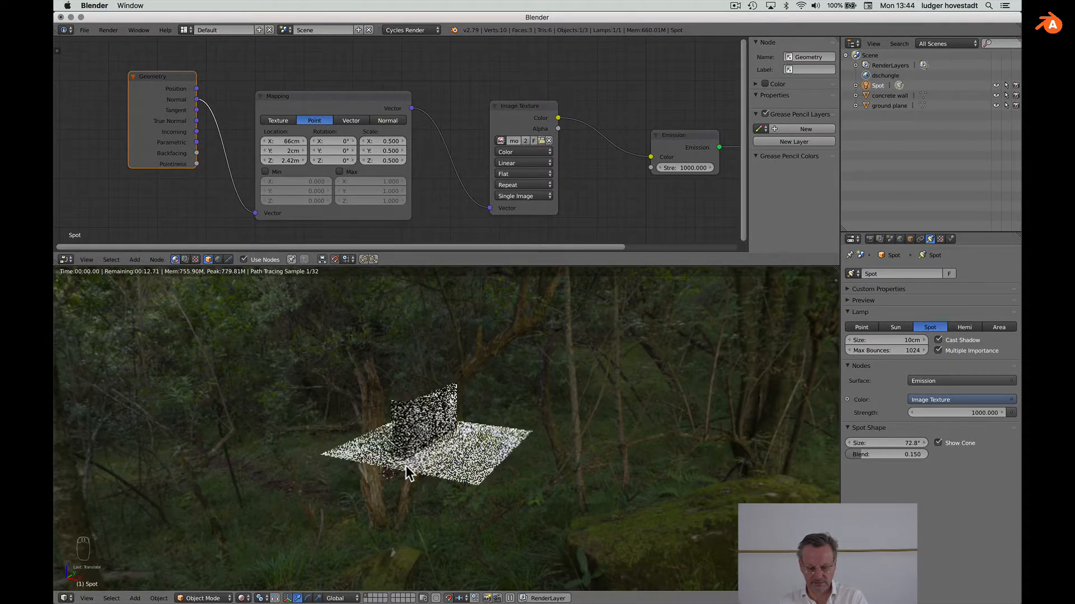
# Step: Change the Mapping node's Location X to −21.3 m
pyautogui.scroll(5, 405, 466)
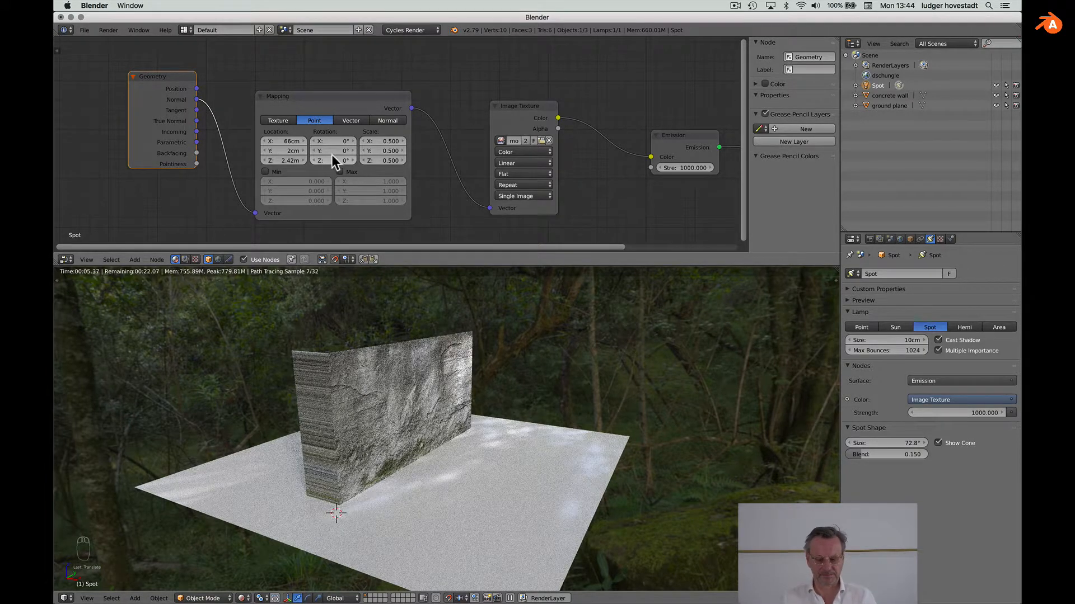
pyautogui.click(304, 140)
pyautogui.click(286, 142)
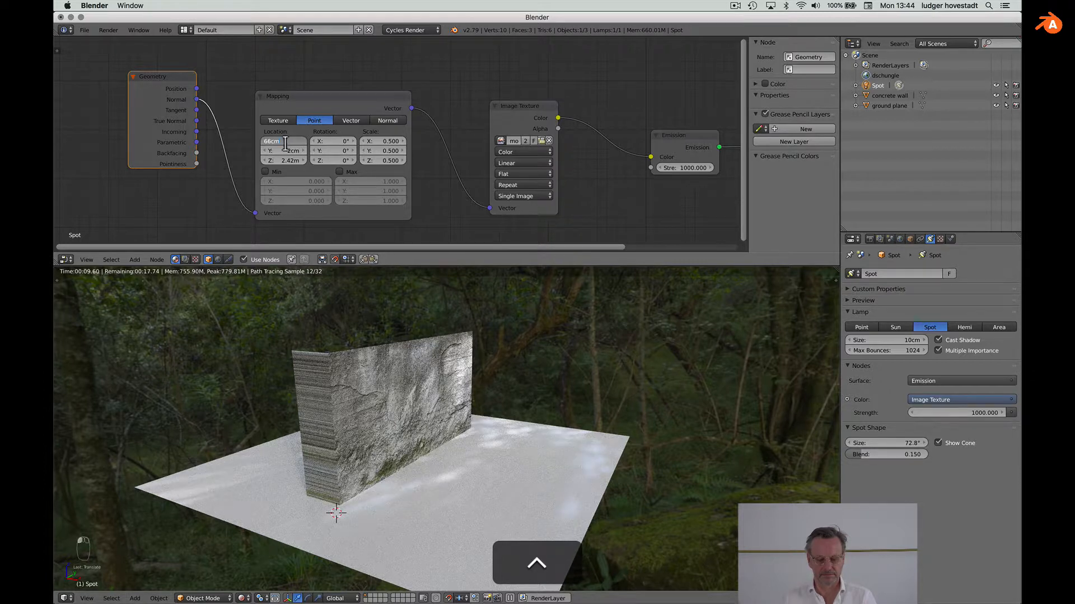
pyautogui.click(244, 146)
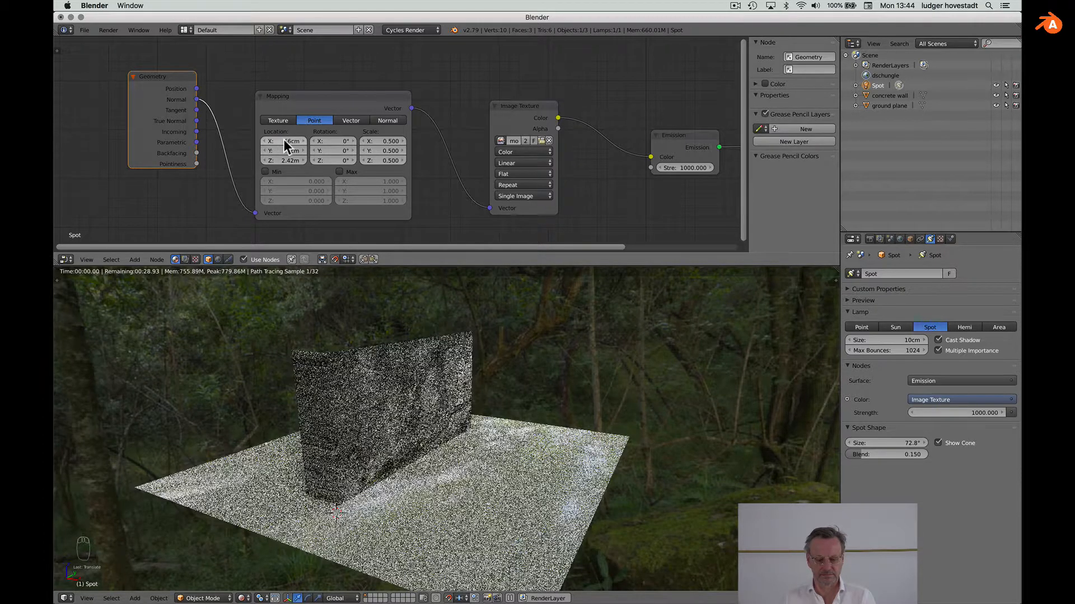
pyautogui.moveTo(284, 140); pyautogui.dragTo(208, 140)
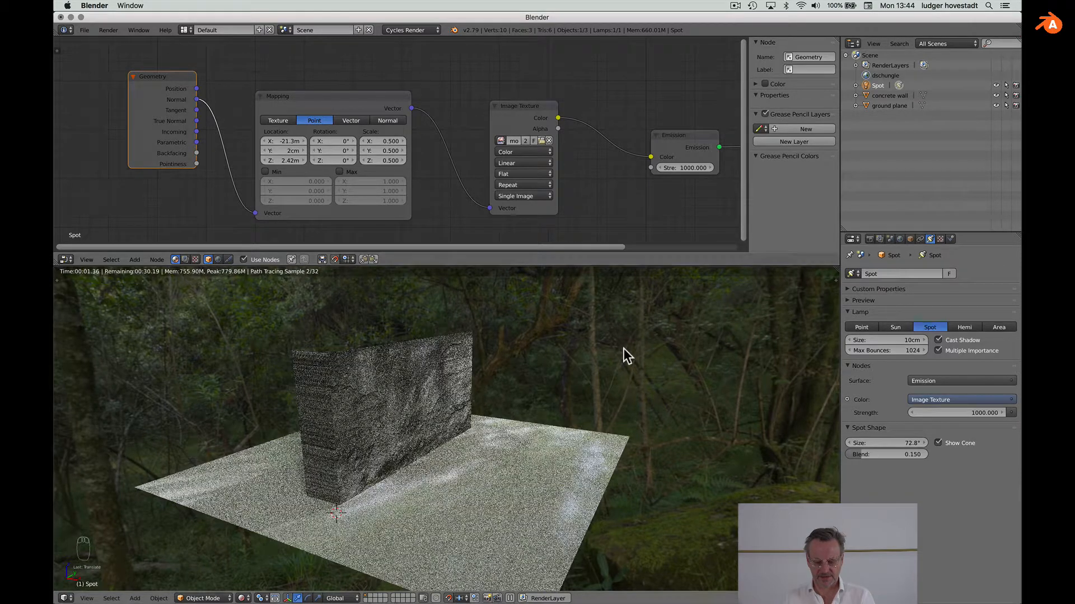
# Step: Drag the Mapping Location Y up to 1.36 m
pyautogui.scroll(-1, 623, 348)
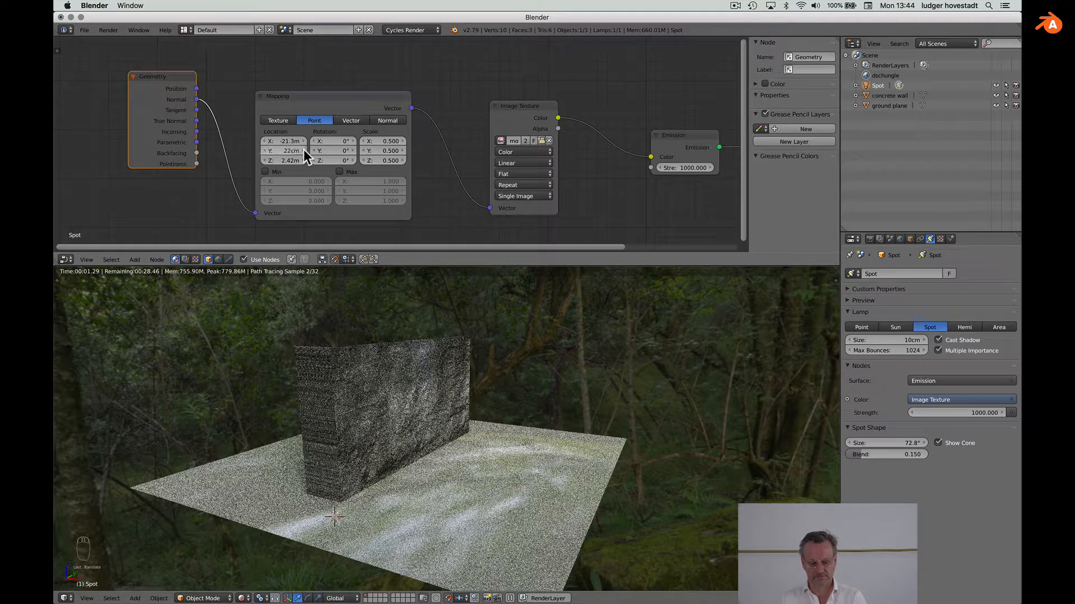
pyautogui.keyDown('alt'); pyautogui.moveTo(303, 150); pyautogui.dragTo(307, 150); pyautogui.keyUp('alt')
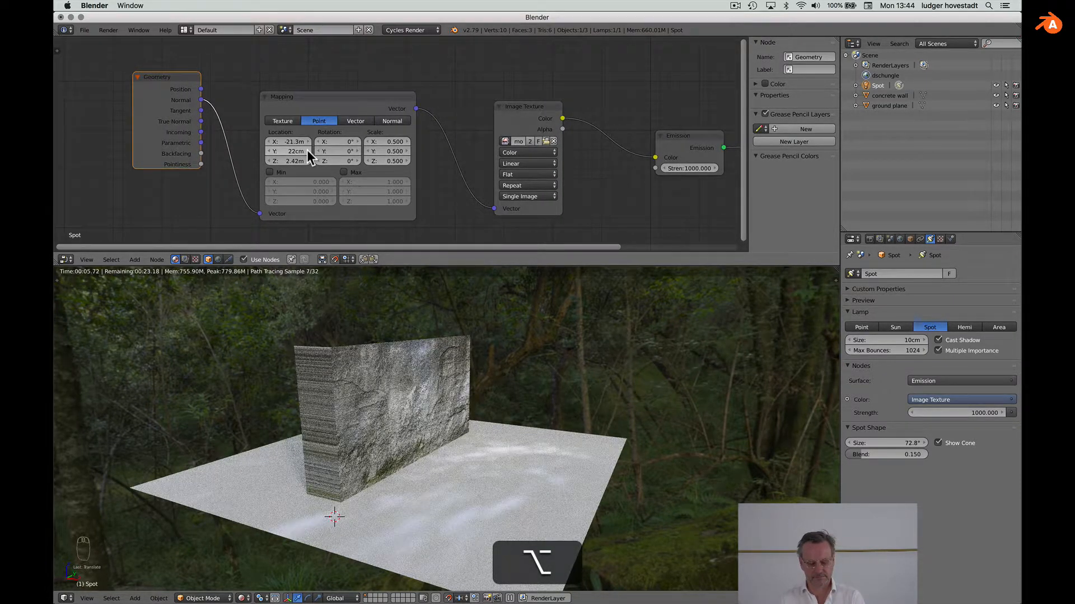
pyautogui.doubleClick(293, 151)
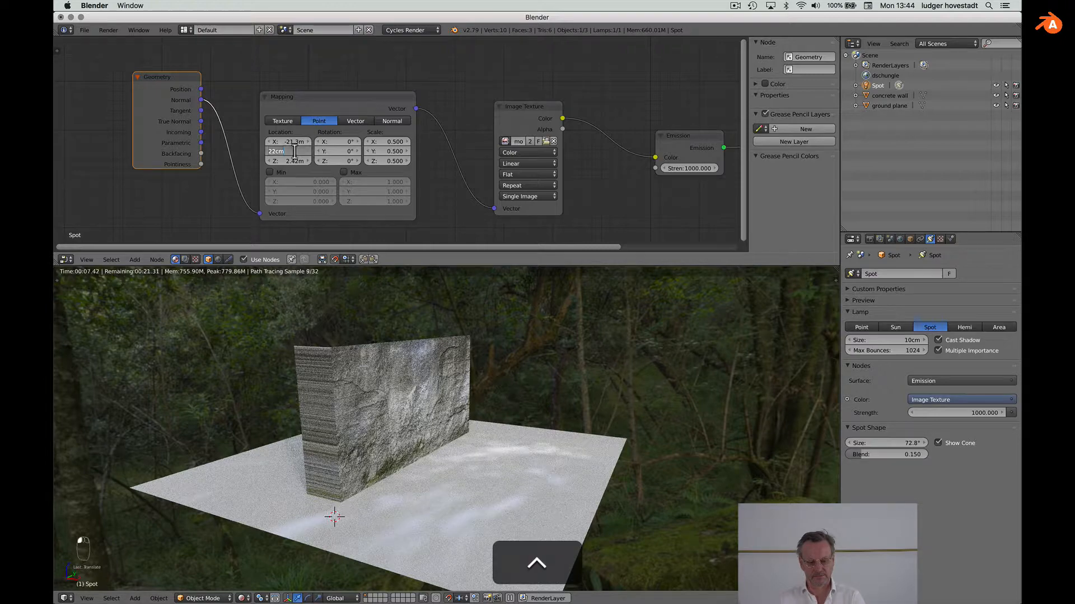
pyautogui.click(255, 149)
pyautogui.keyDown('shift'); pyautogui.moveTo(290, 150); pyautogui.dragTo(327, 150); pyautogui.keyUp('shift')
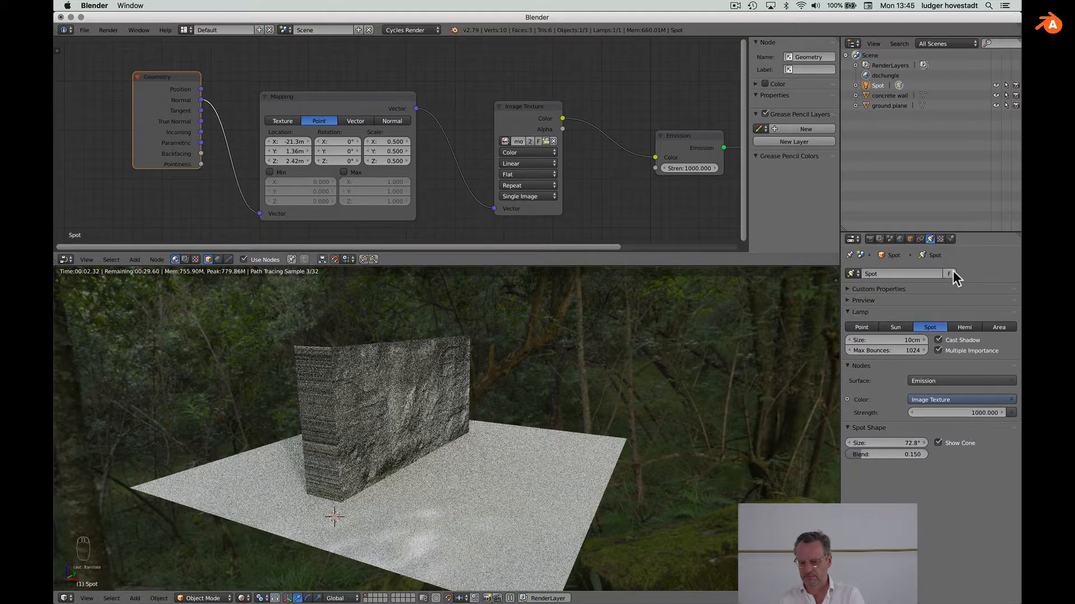
# Step: Set World Strength to 0 and fine-tune Mapping Location Y to 1.2 m
pyautogui.click(900, 238)
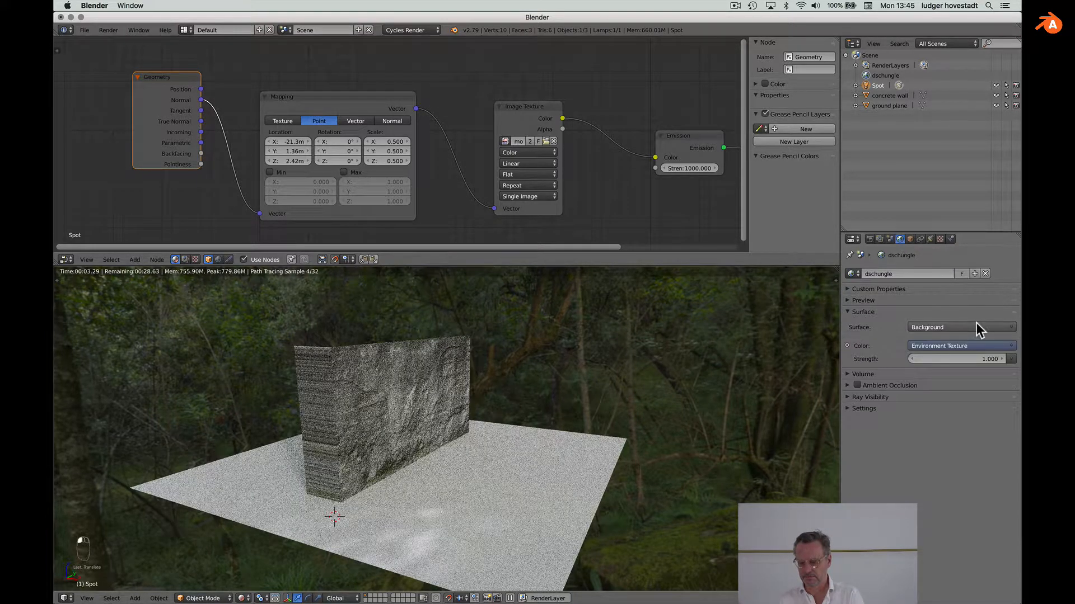
pyautogui.click(987, 358)
pyautogui.write('0')
pyautogui.press('Return')
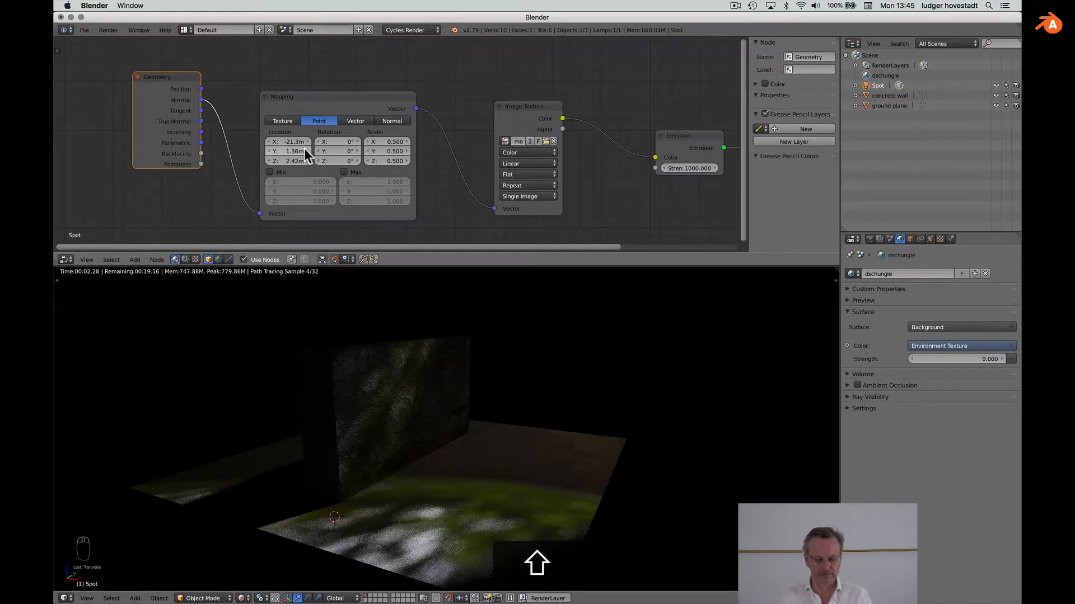
pyautogui.moveTo(306, 149)
pyautogui.keyDown('shift'); pyautogui.mouseDown()
pyautogui.moveTo(293, 149)
pyautogui.moveTo(307, 142)
pyautogui.mouseUp(); pyautogui.keyUp('shift')
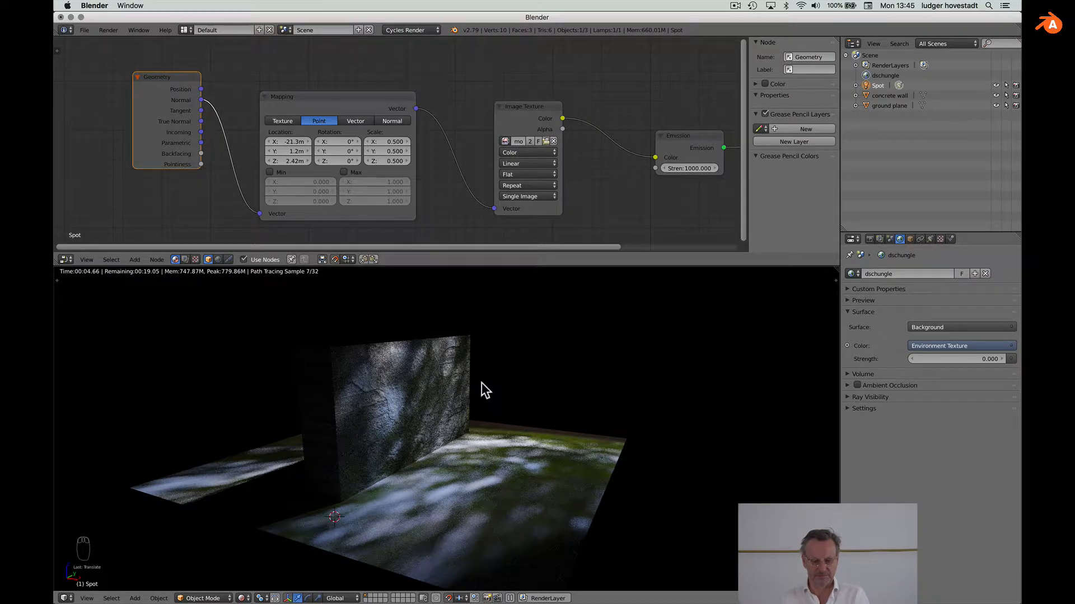
# Step: Restore the dschungle World Strength to 1
pyautogui.click(980, 354)
pyautogui.write('1')
pyautogui.press('Return')
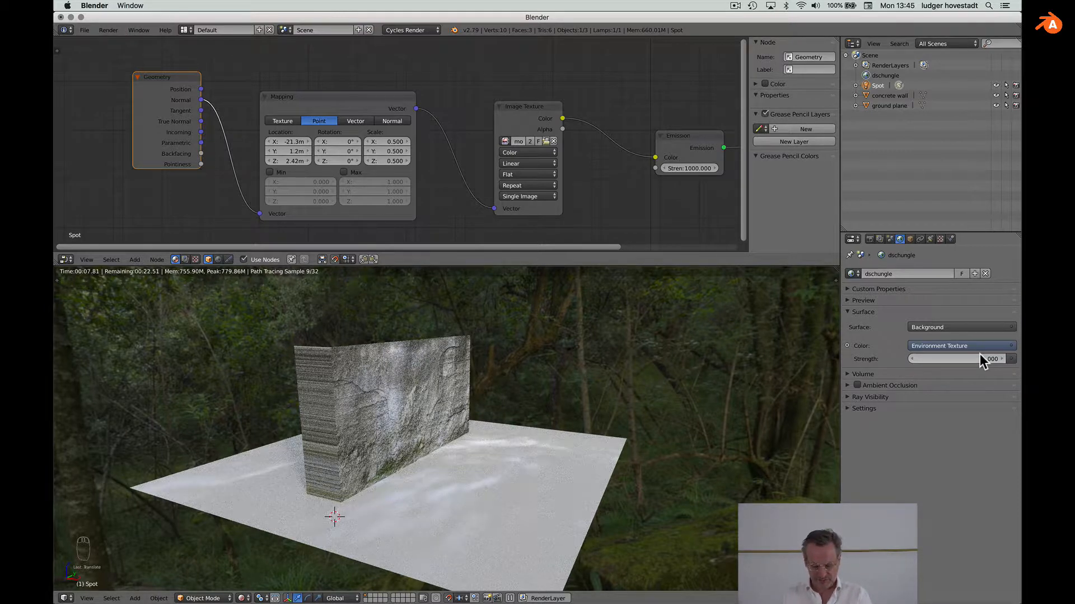
# Step: Add a camera aligned to the current view so it frames the wall and ground, then show Render properties
pyautogui.hotkey('shift', 'a')
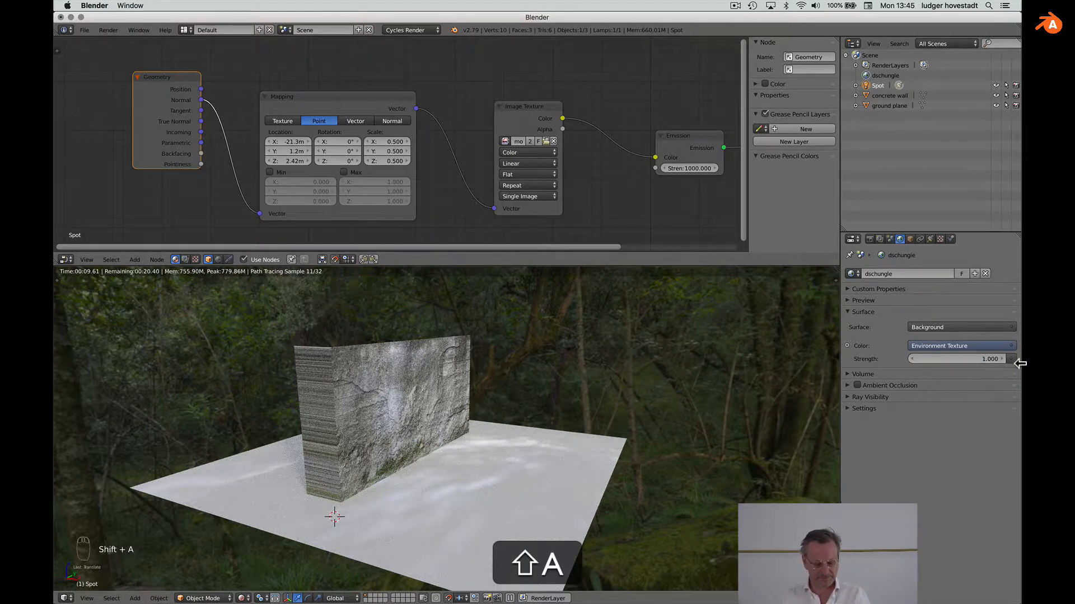
pyautogui.hotkey('shift', 'a')
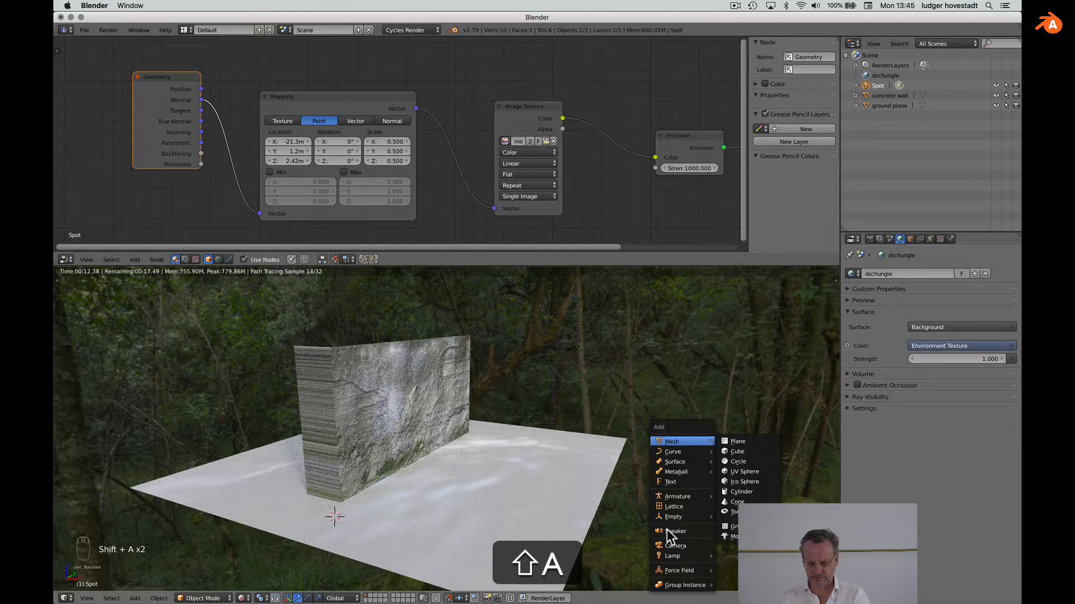
pyautogui.click(681, 546)
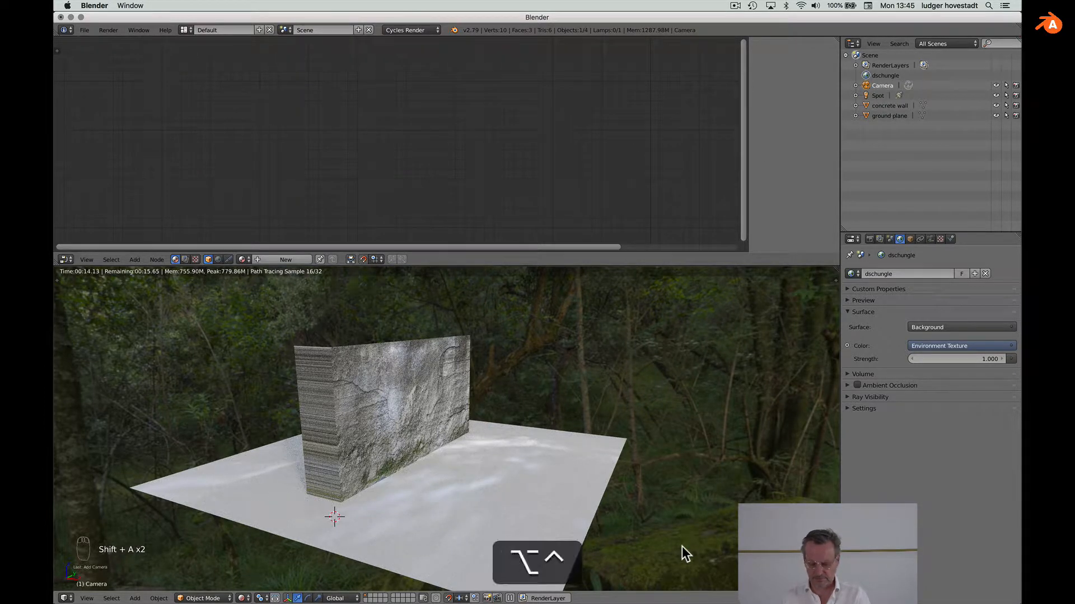
pyautogui.press('ctrl+alt+KP_0')
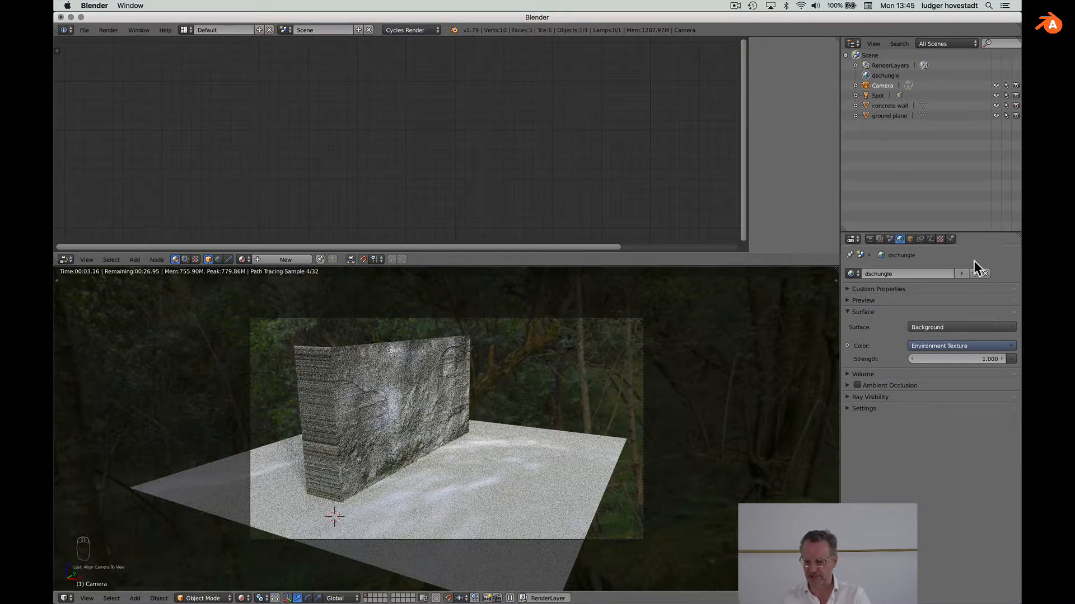
pyautogui.click(869, 239)
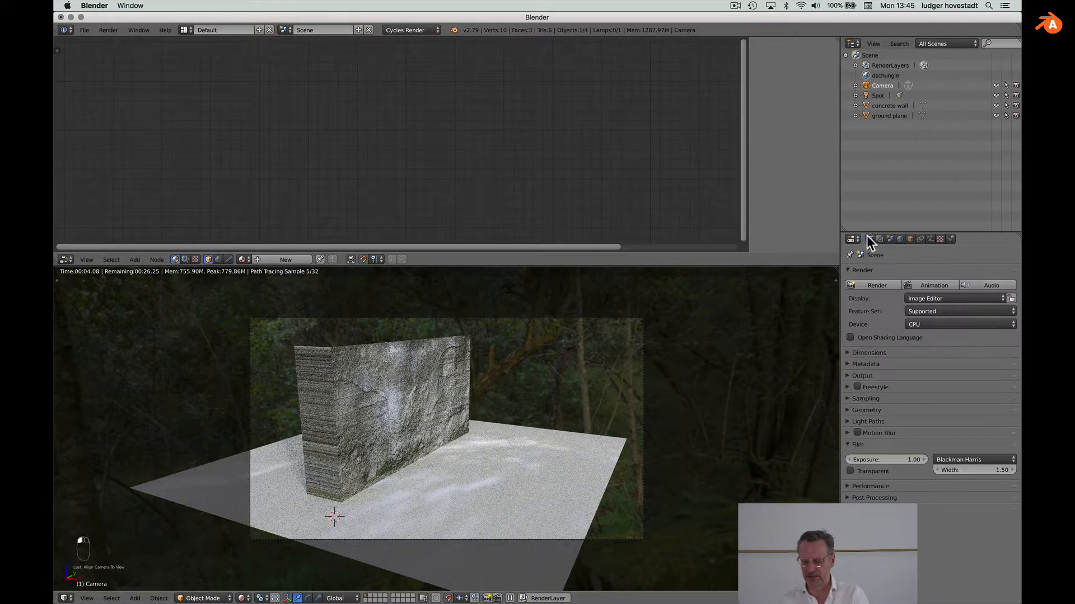
# Step: Render the camera view of the concrete wall in the forest, completing in 00:38.06
pyautogui.click(871, 284)
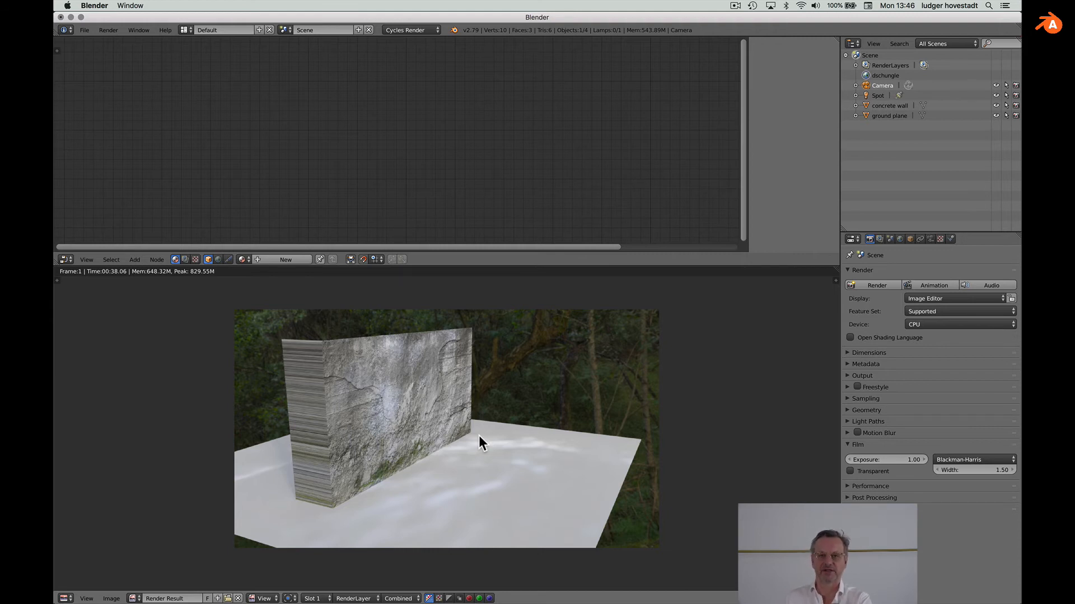
pyautogui.press('shift+super')
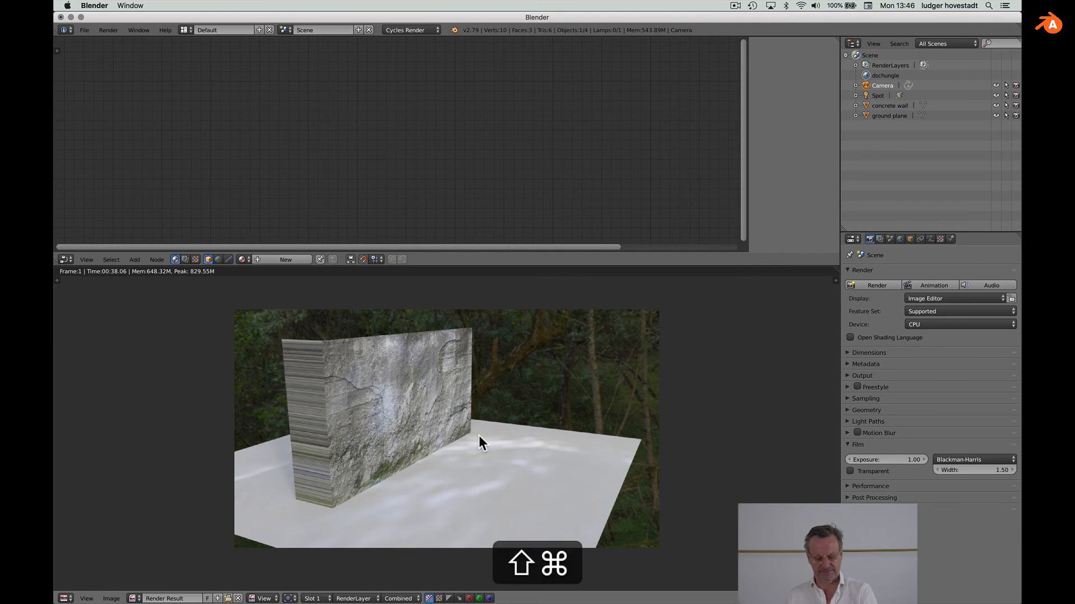